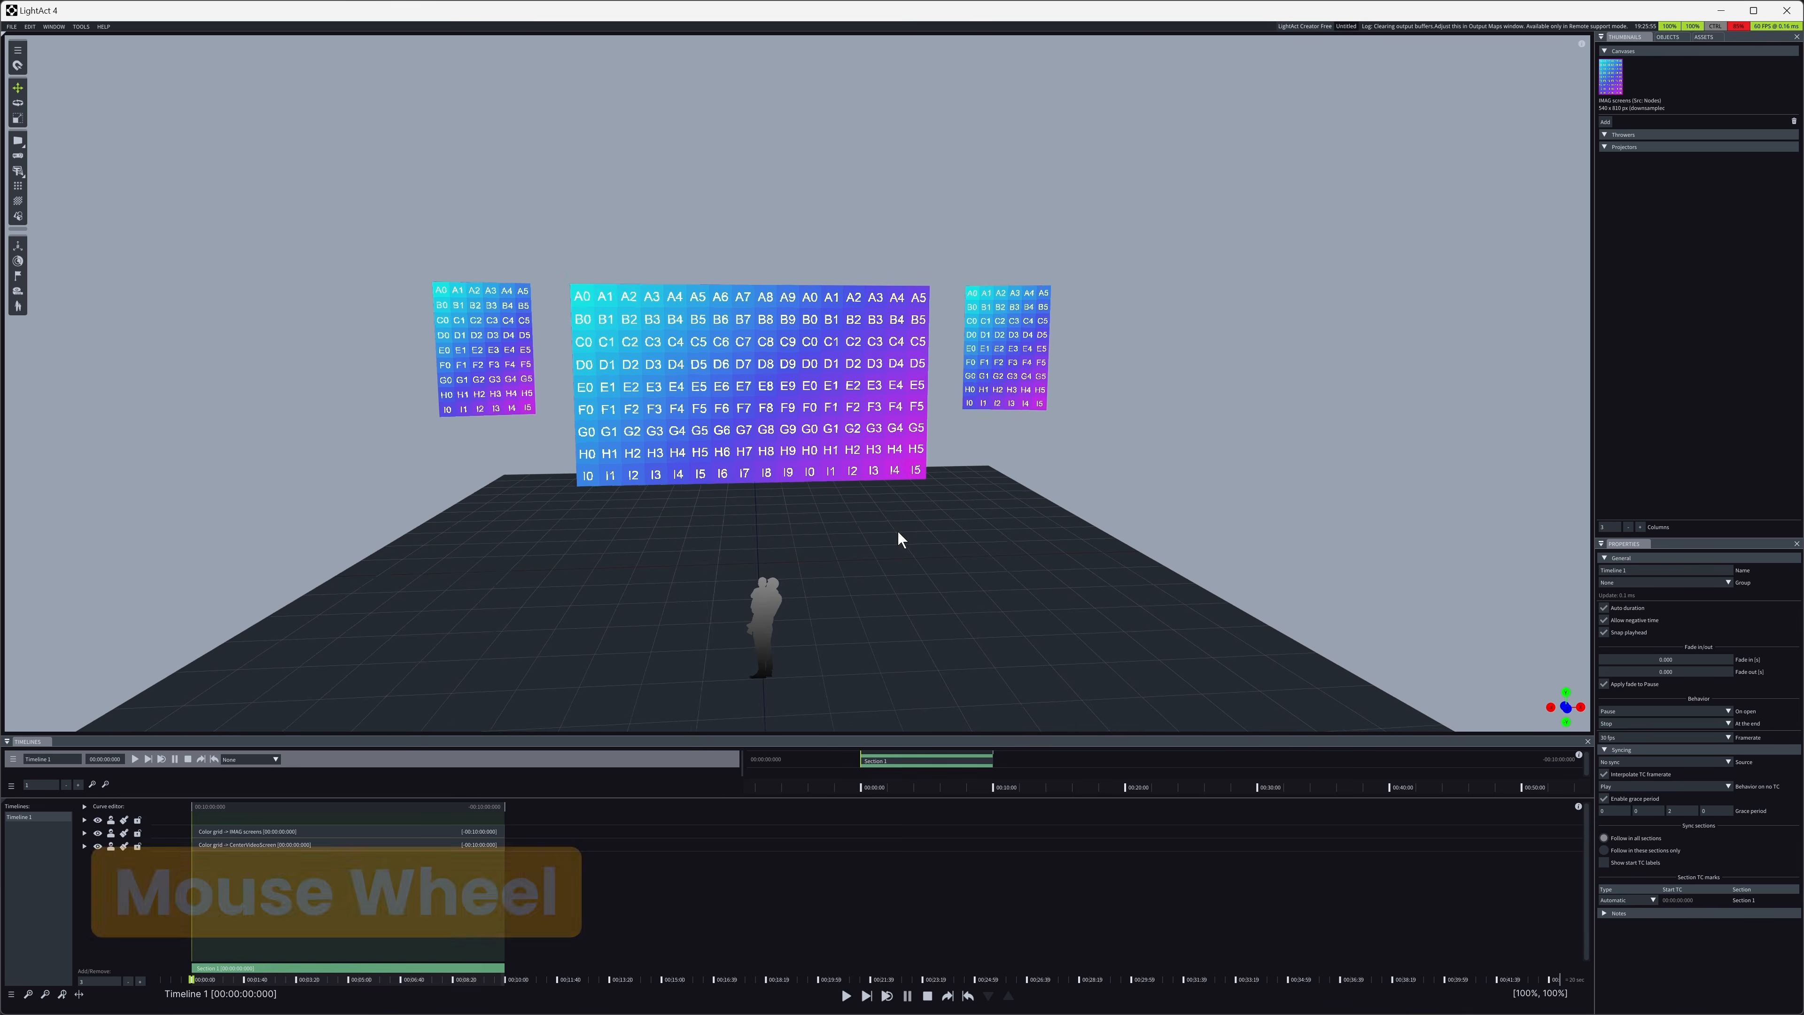
{"action": "scroll", "coordinate": [898, 544], "scroll_direction": "down", "scroll_amount": 3}
{"action": "scroll", "coordinate": [901, 550], "scroll_direction": "up", "scroll_amount": 1}
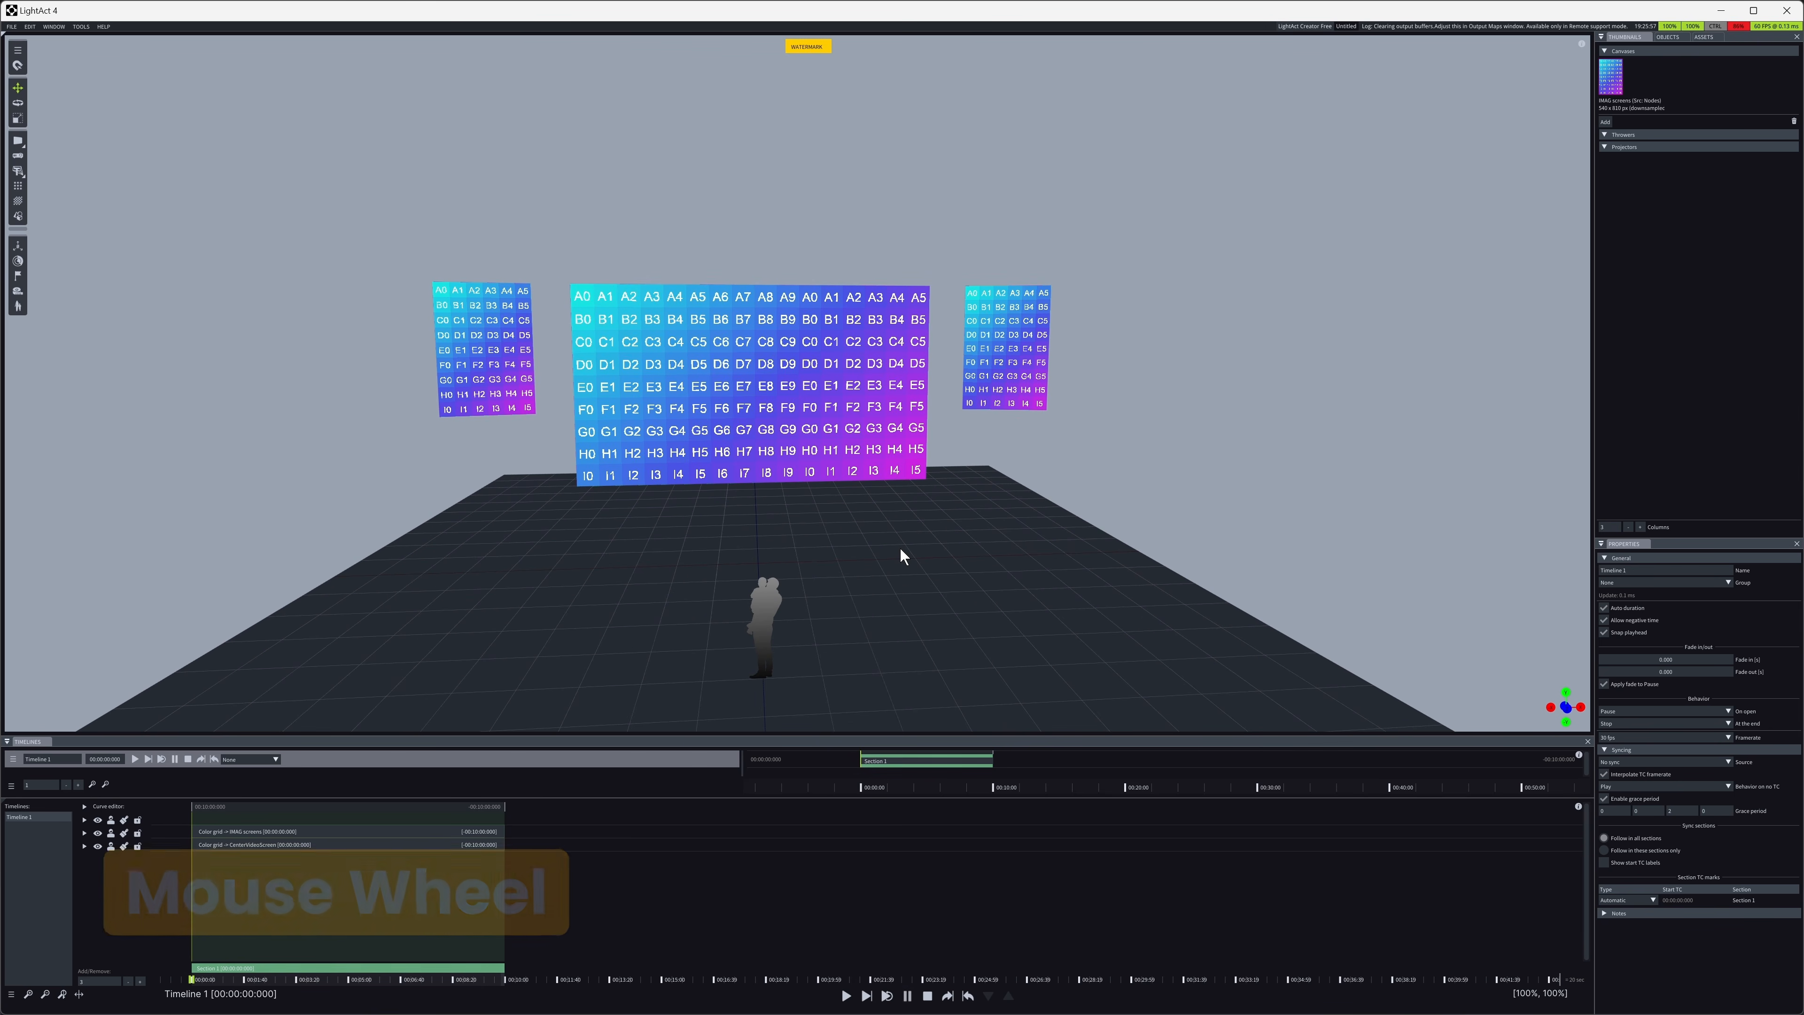
{"action": "middle_click_drag", "start_coordinate": [886, 545], "coordinate": [938, 487]}
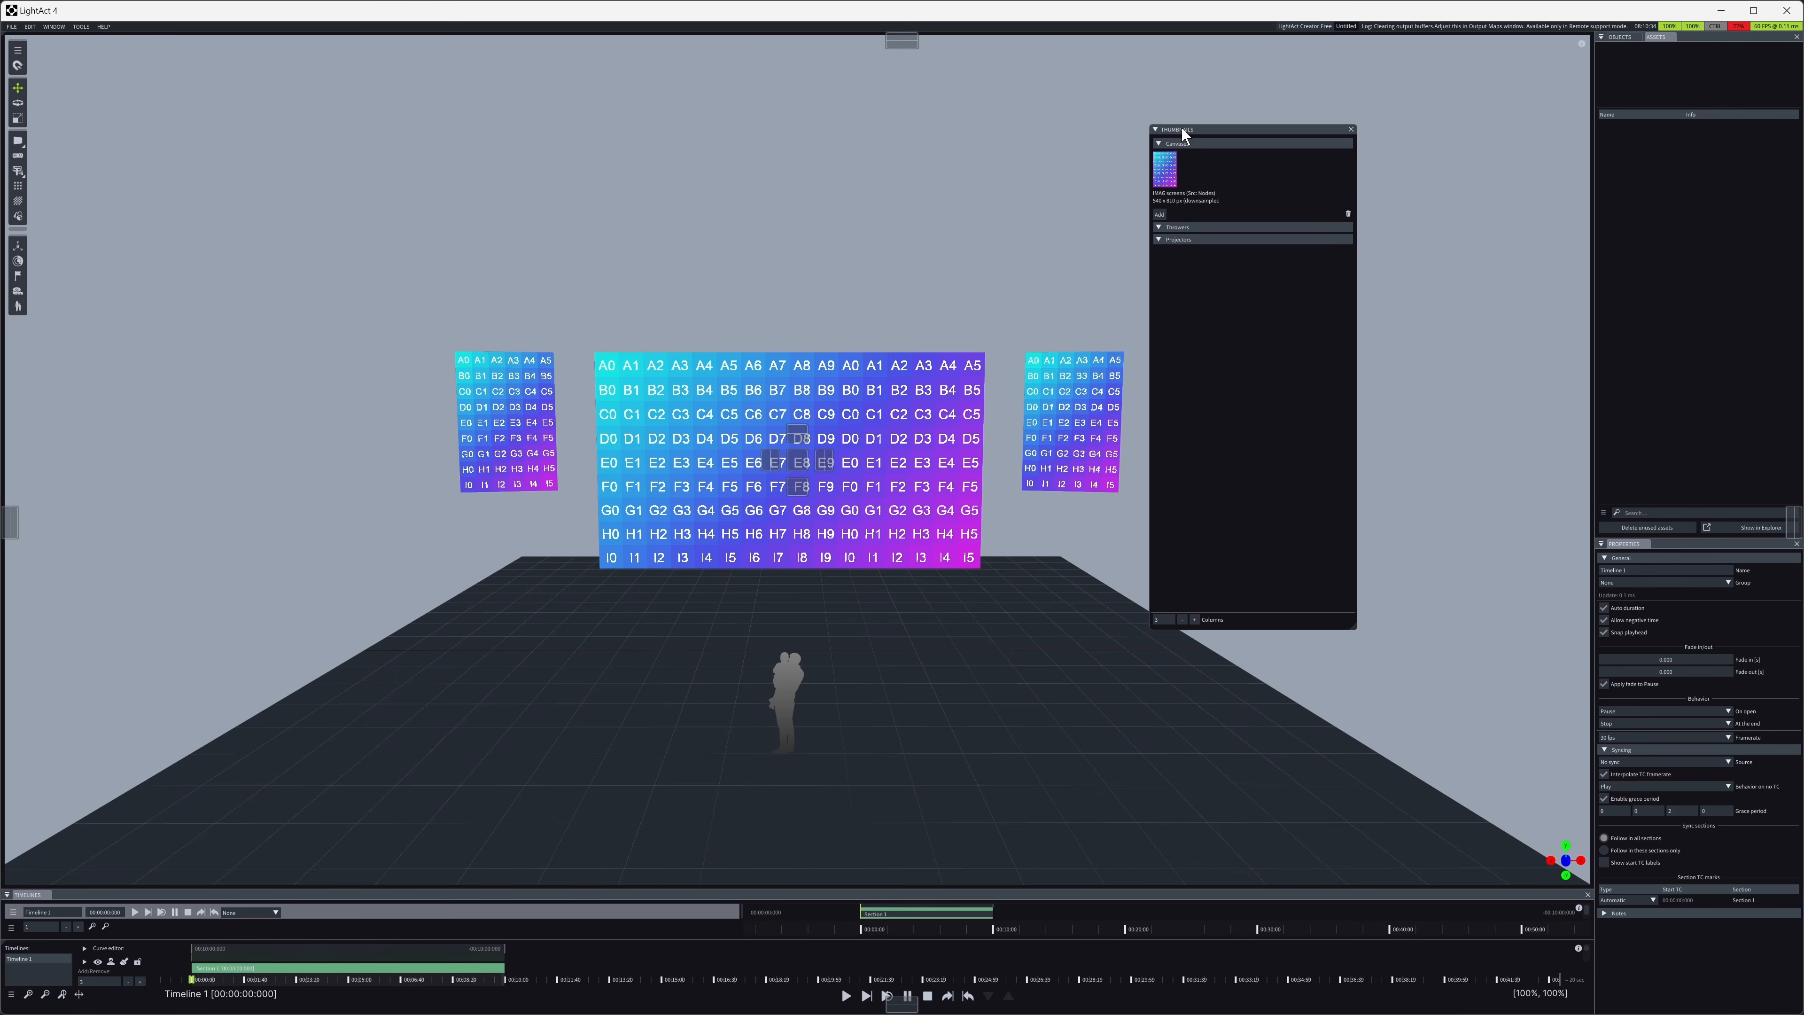
- Dock the Thumbnails window above the Timelines window and return it to first place ahead of Objects and Assets
{"action": "left_click_drag", "start_coordinate": [1179, 128], "coordinate": [844, 891]}
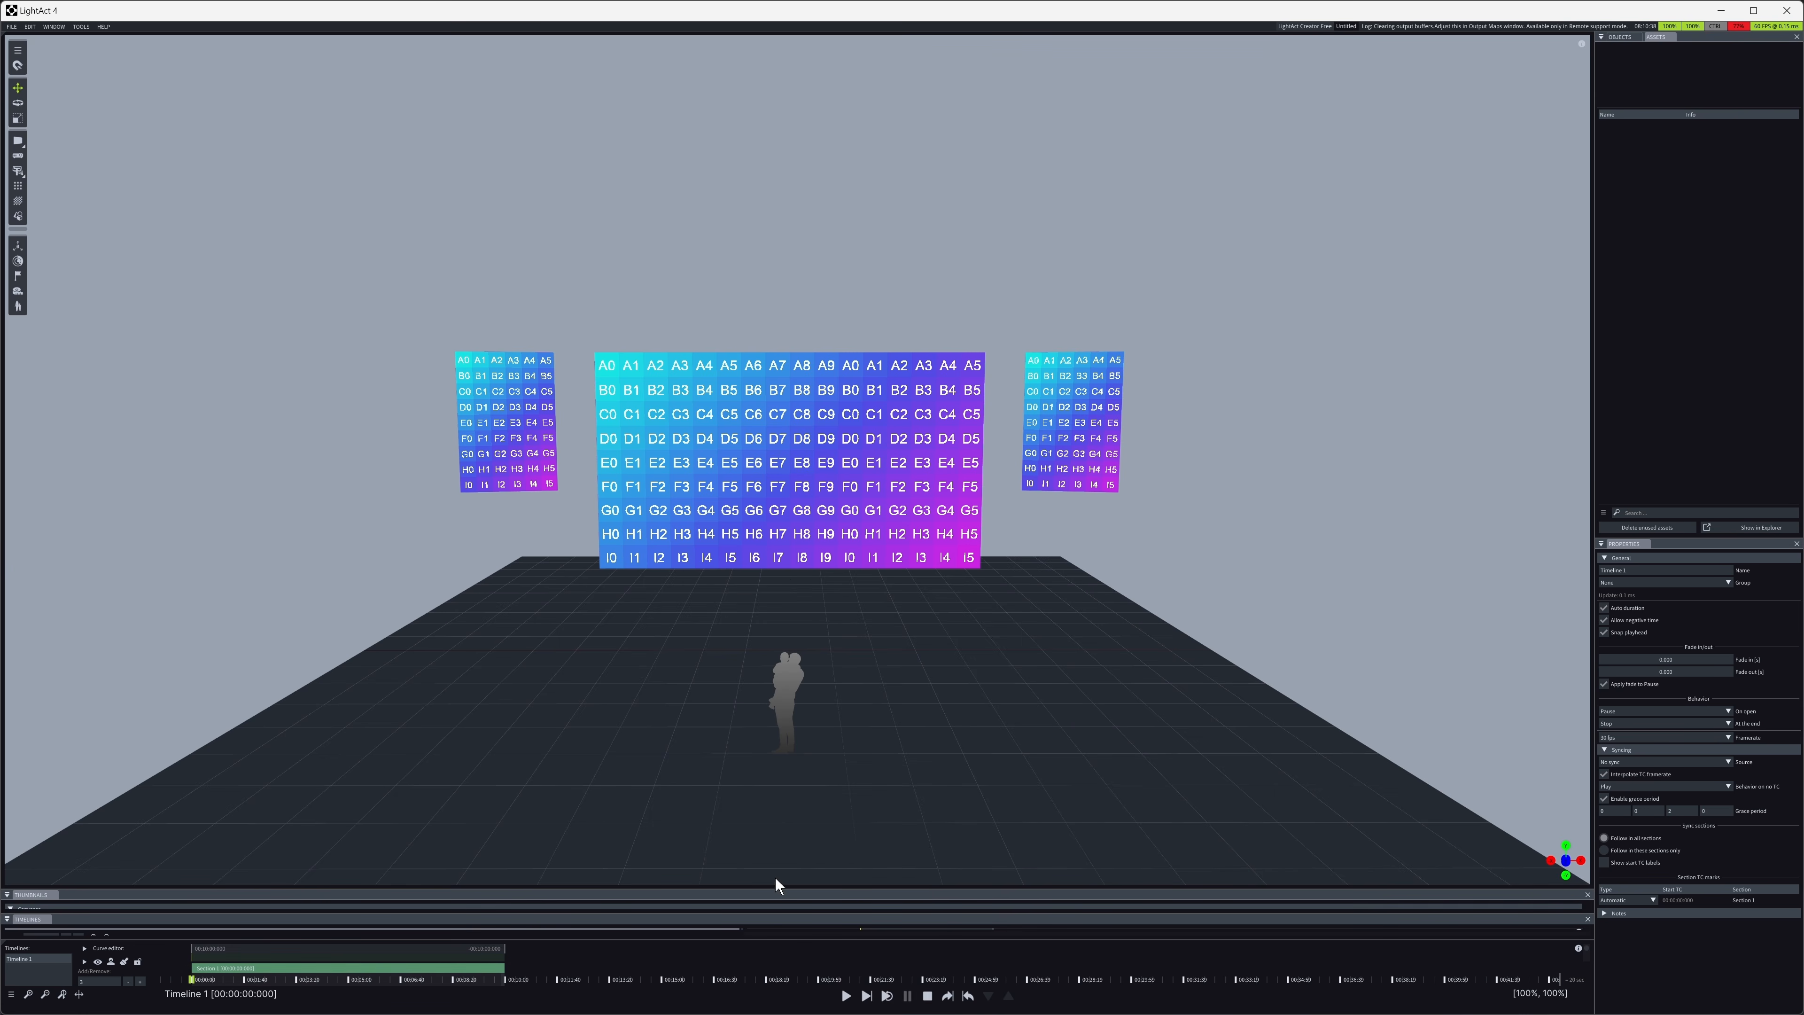
{"action": "left_click_drag", "start_coordinate": [792, 888], "coordinate": [793, 751]}
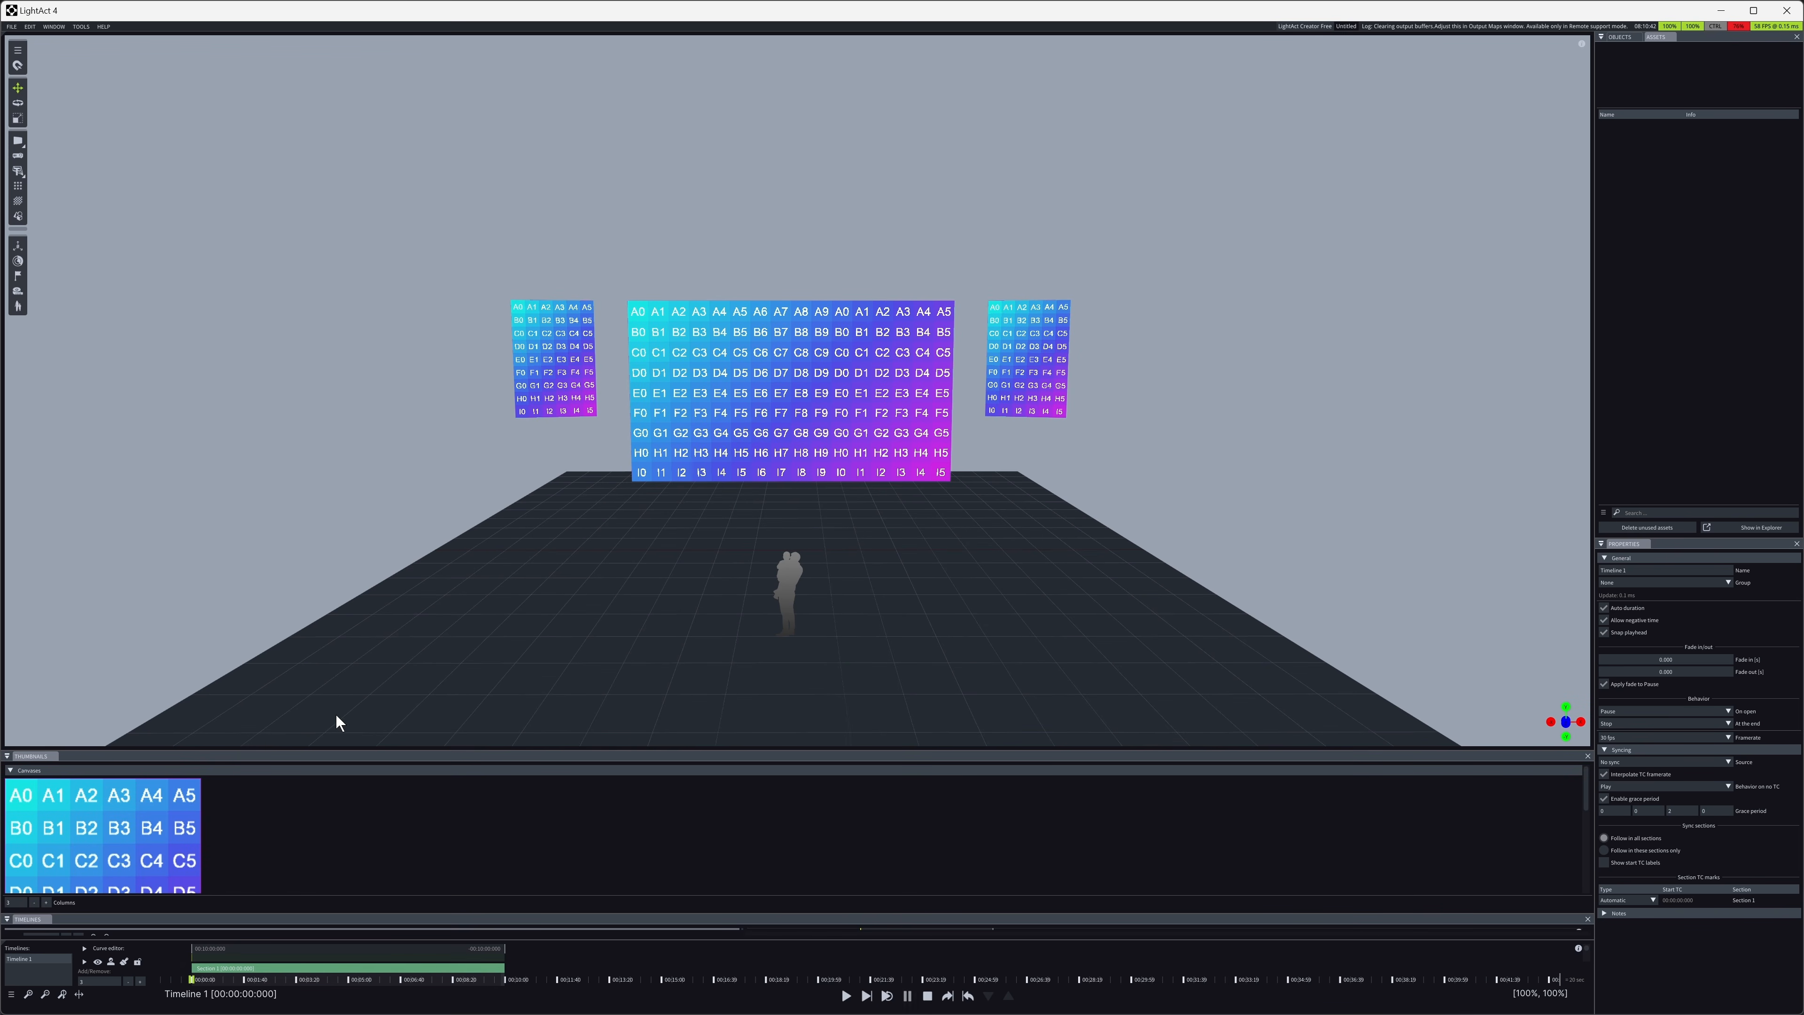
{"action": "left_click_drag", "start_coordinate": [31, 757], "coordinate": [1780, 91]}
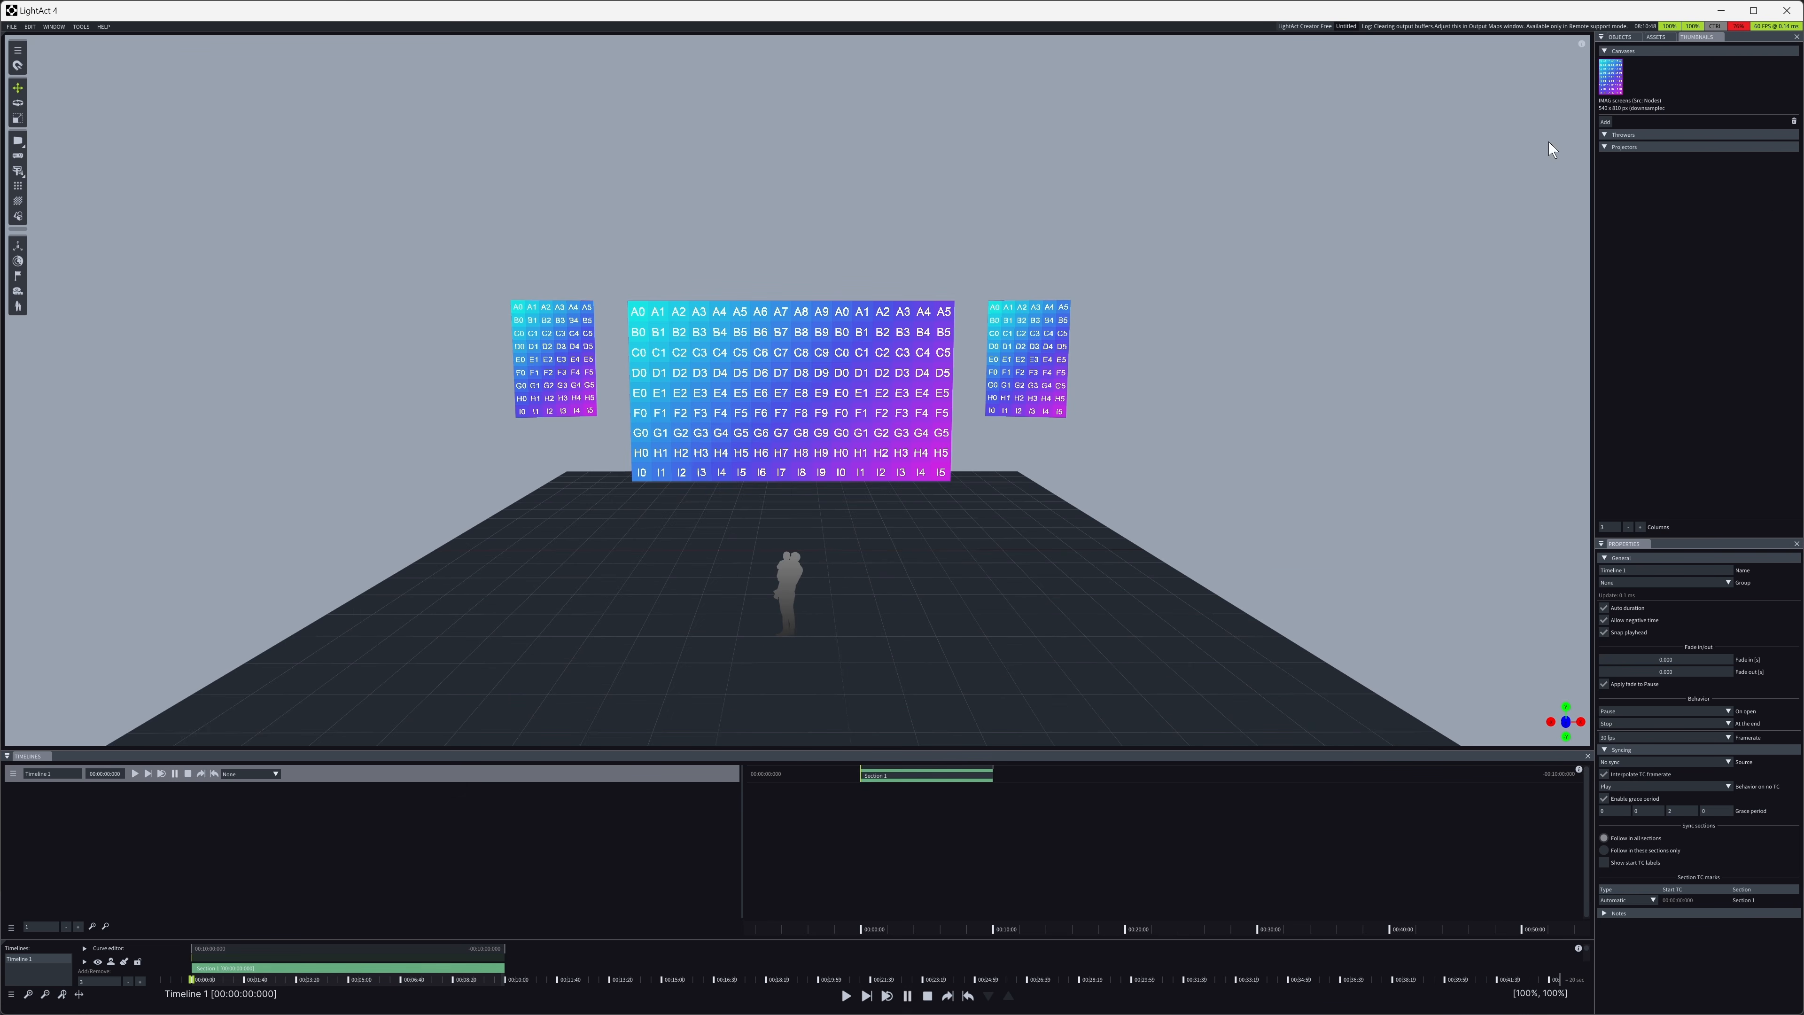
{"action": "left_click_drag", "start_coordinate": [1716, 38], "coordinate": [1617, 38]}
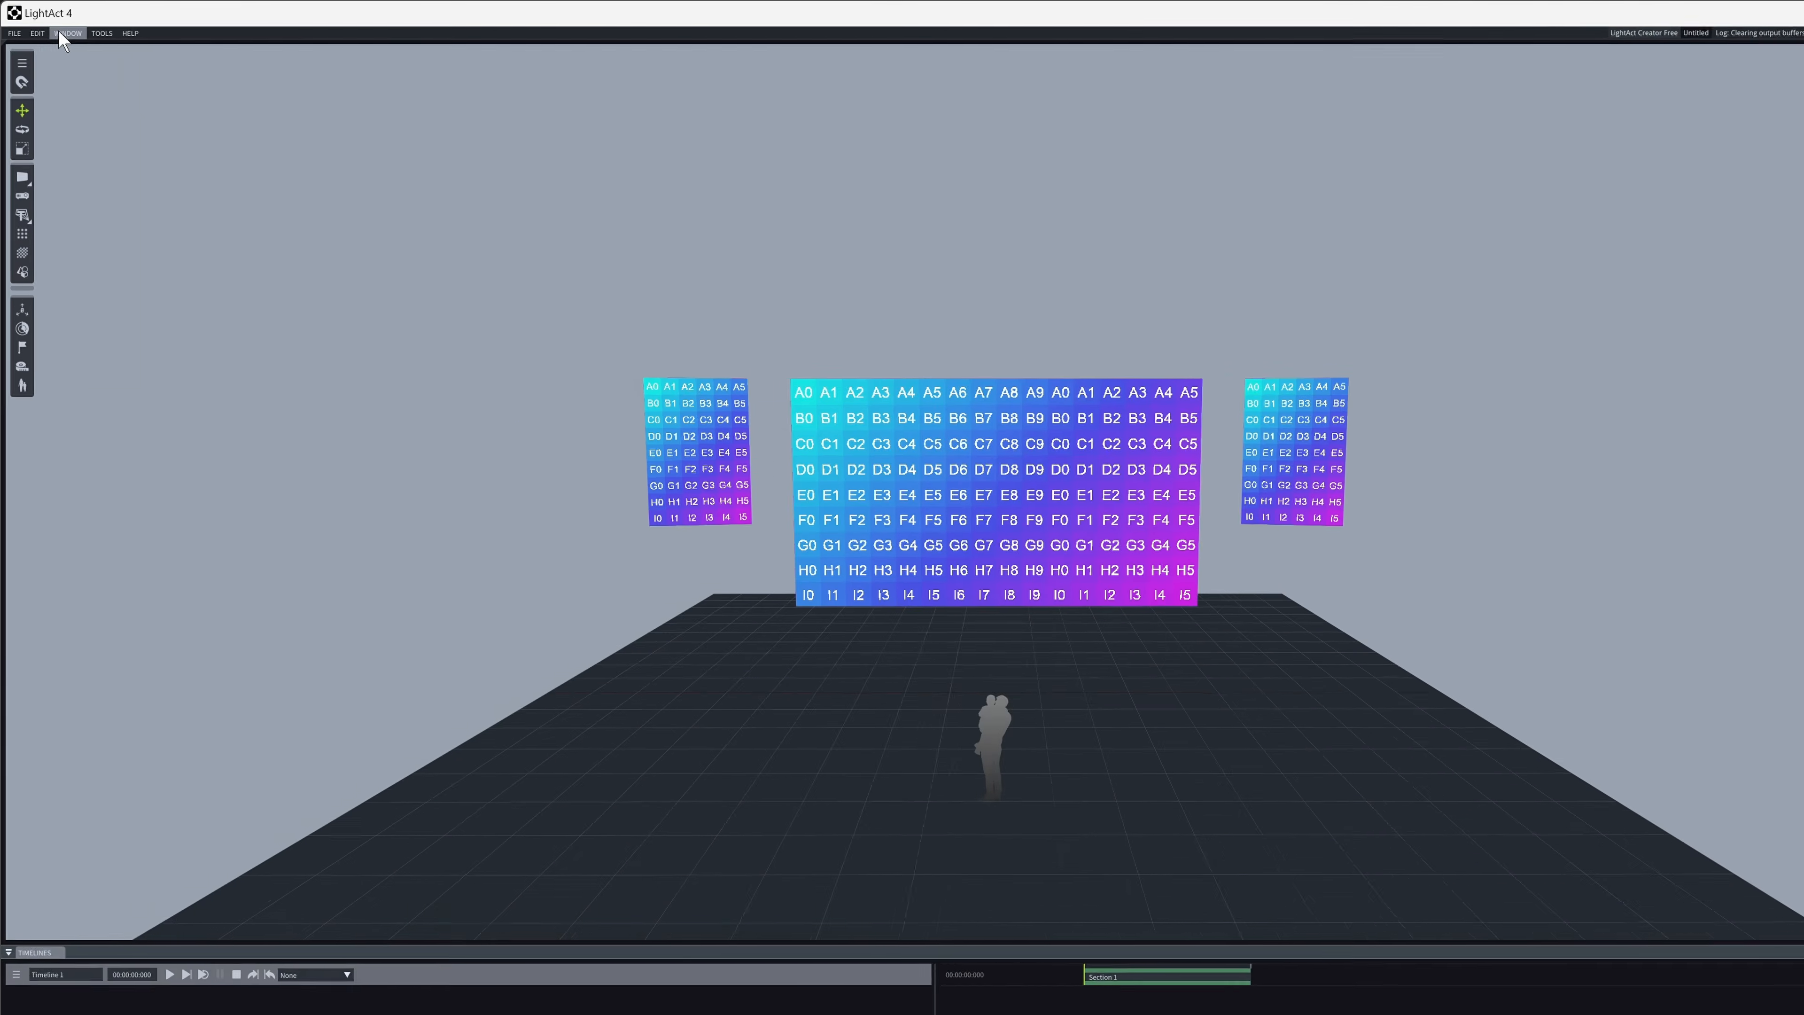
- Switch the window layout to the Playback workspace and return to the Basic workspace
{"action": "left_click", "coordinate": [54, 26]}
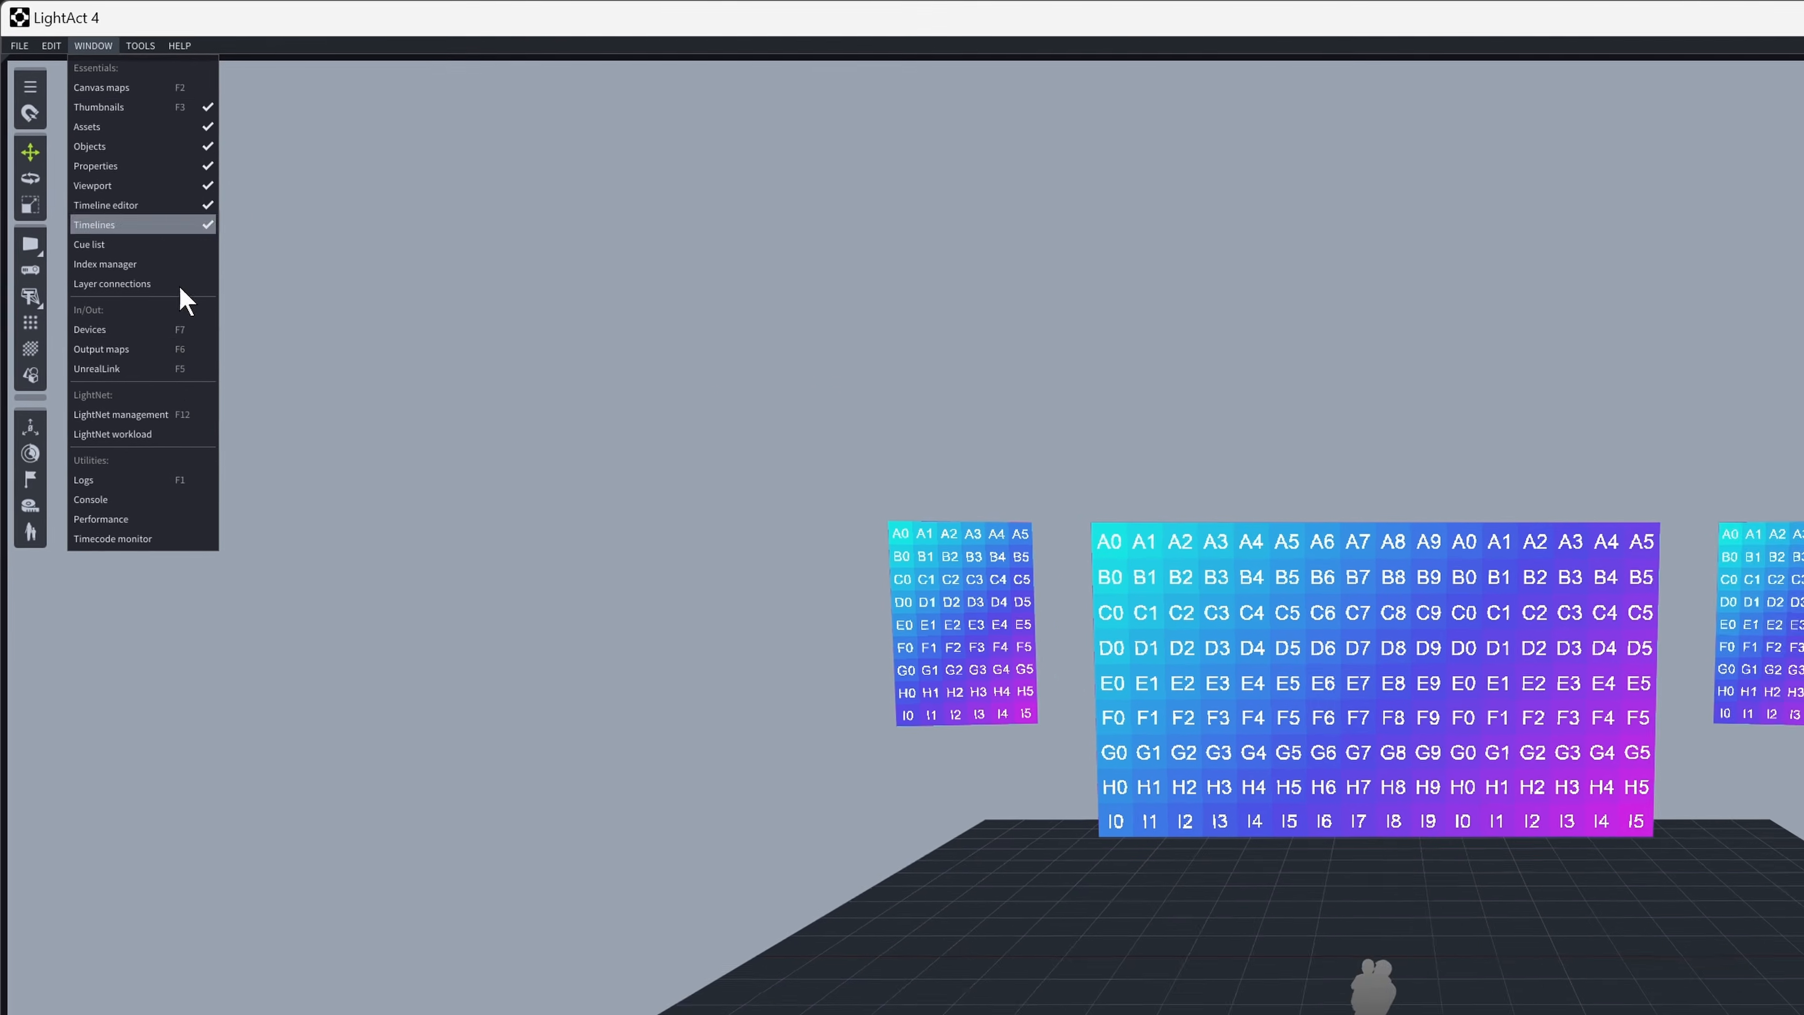
{"action": "left_click", "coordinate": [59, 52]}
{"action": "mouse_move", "coordinate": [93, 174]}
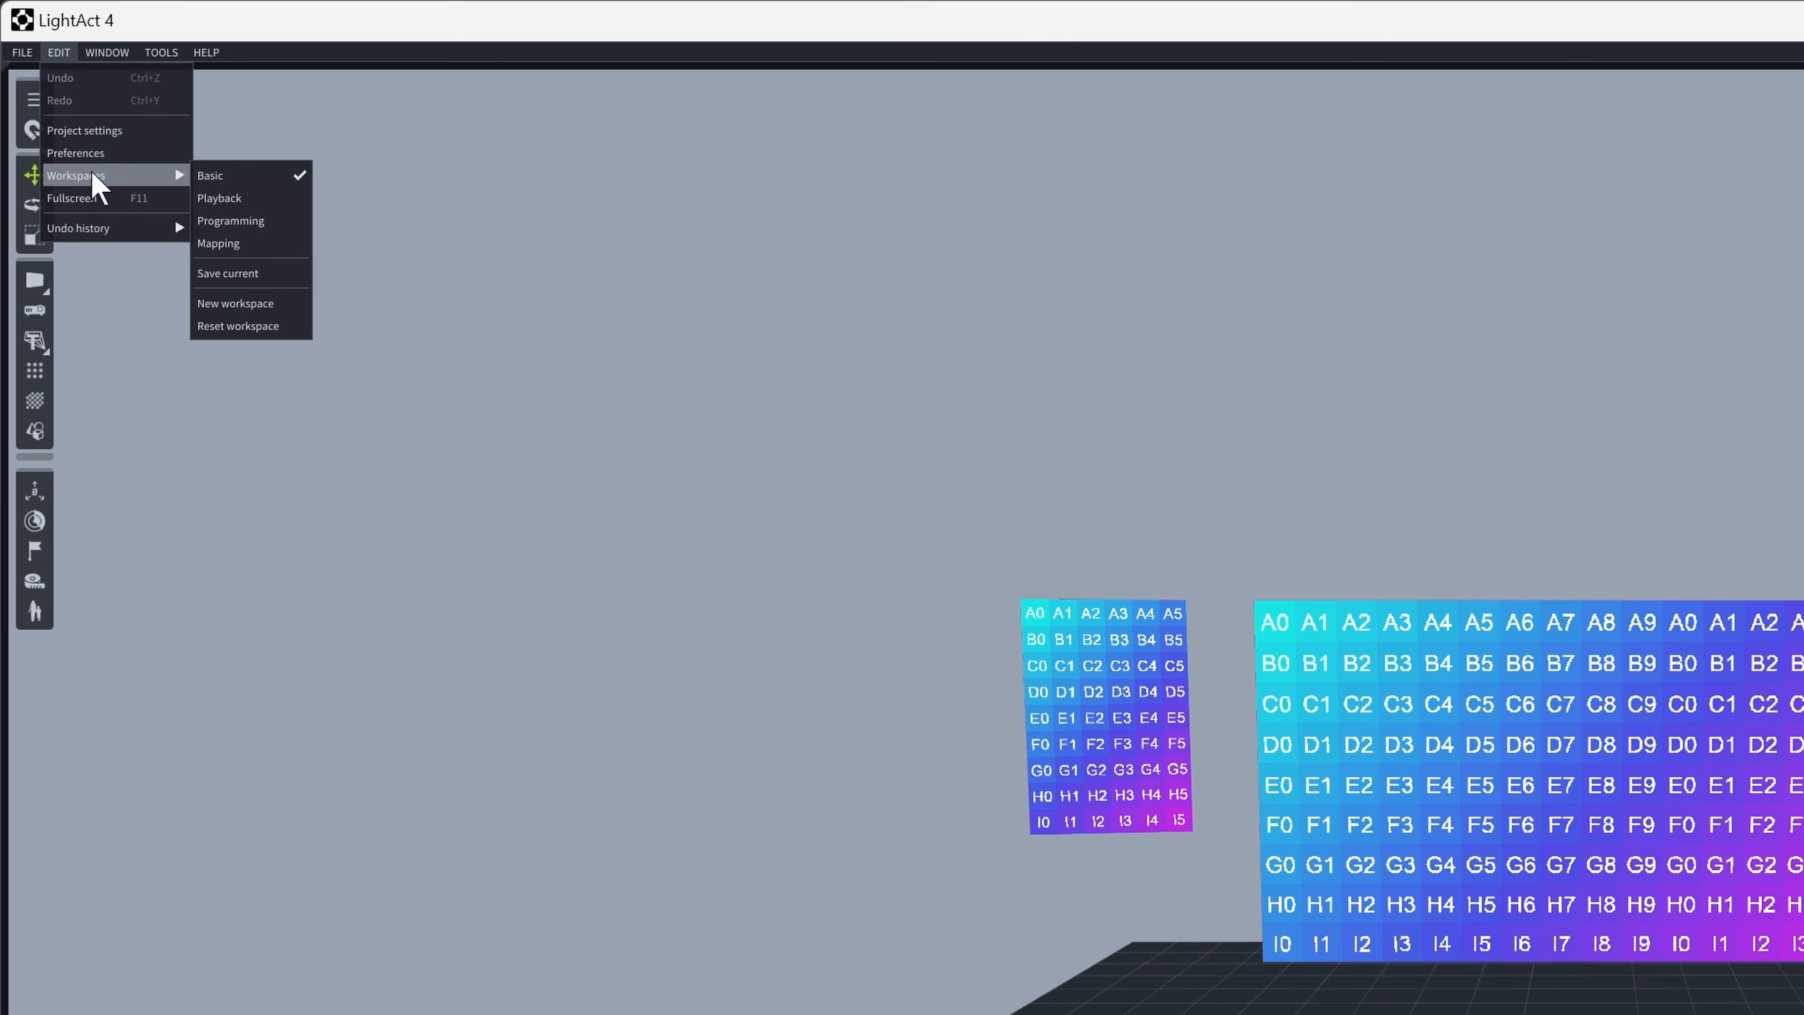
{"action": "left_click", "coordinate": [269, 199]}
{"action": "left_click", "coordinate": [61, 52]}
{"action": "mouse_move", "coordinate": [68, 178]}
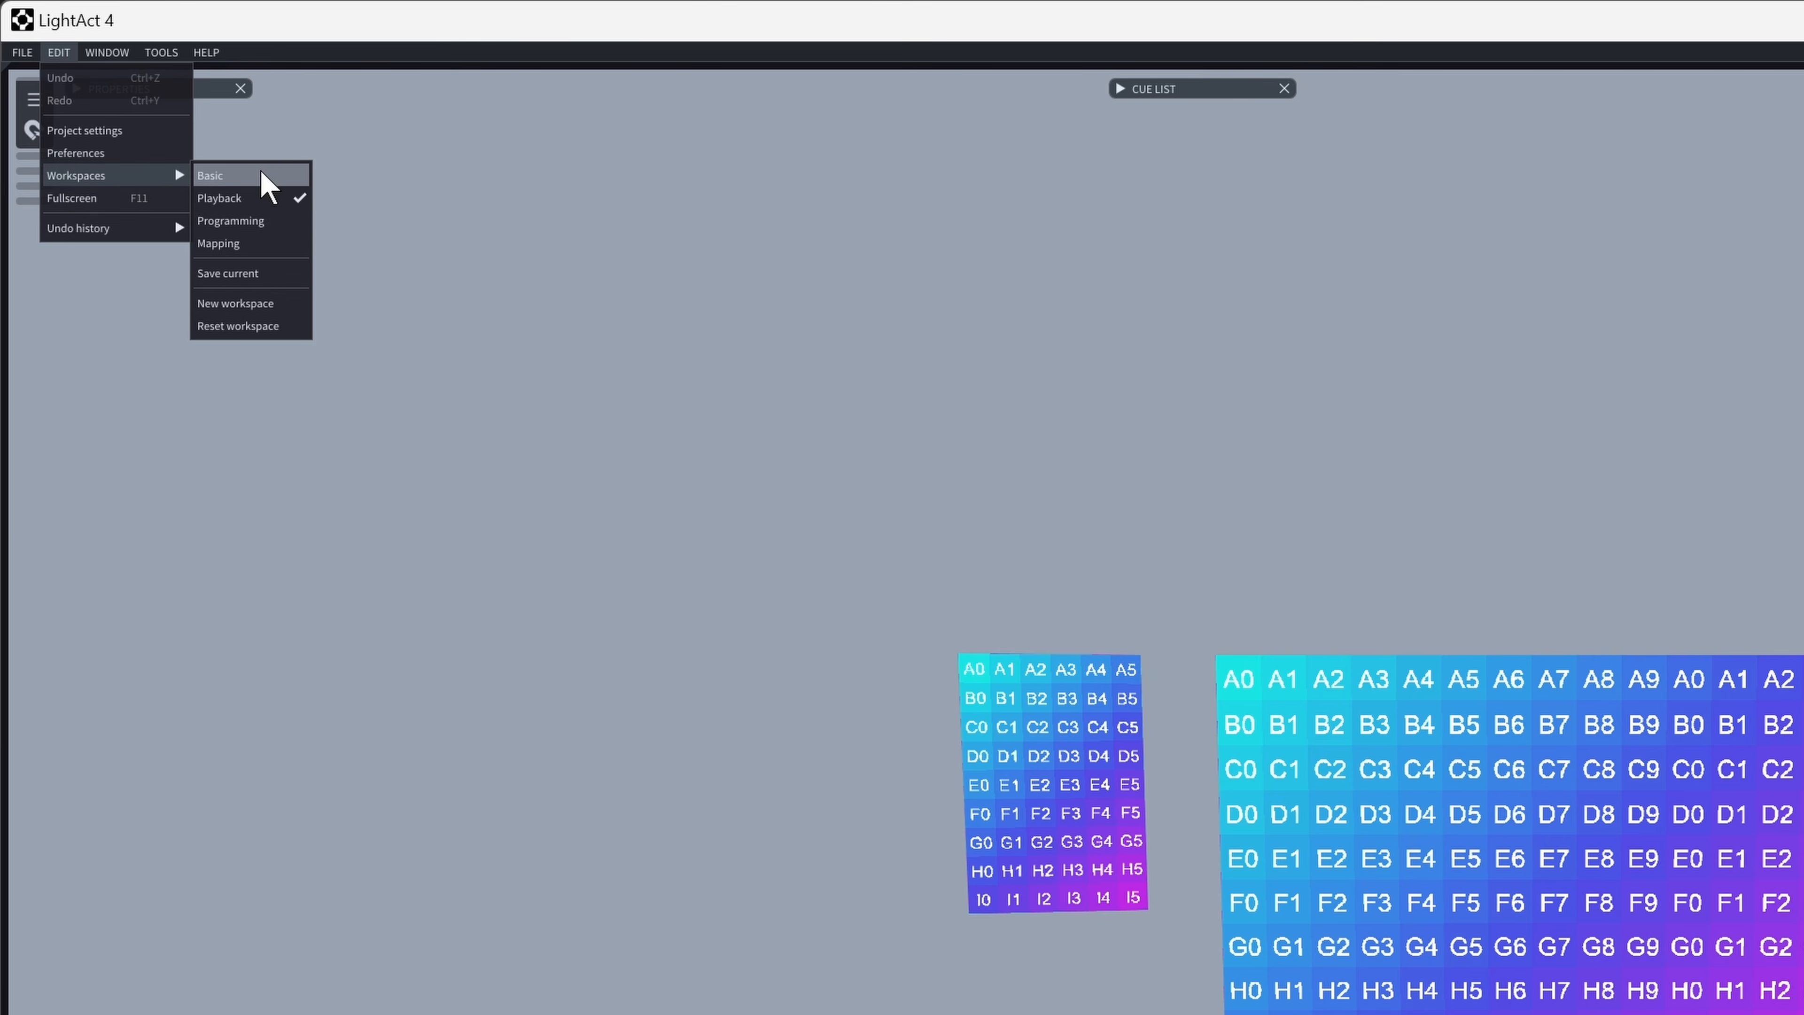
{"action": "left_click", "coordinate": [270, 183]}
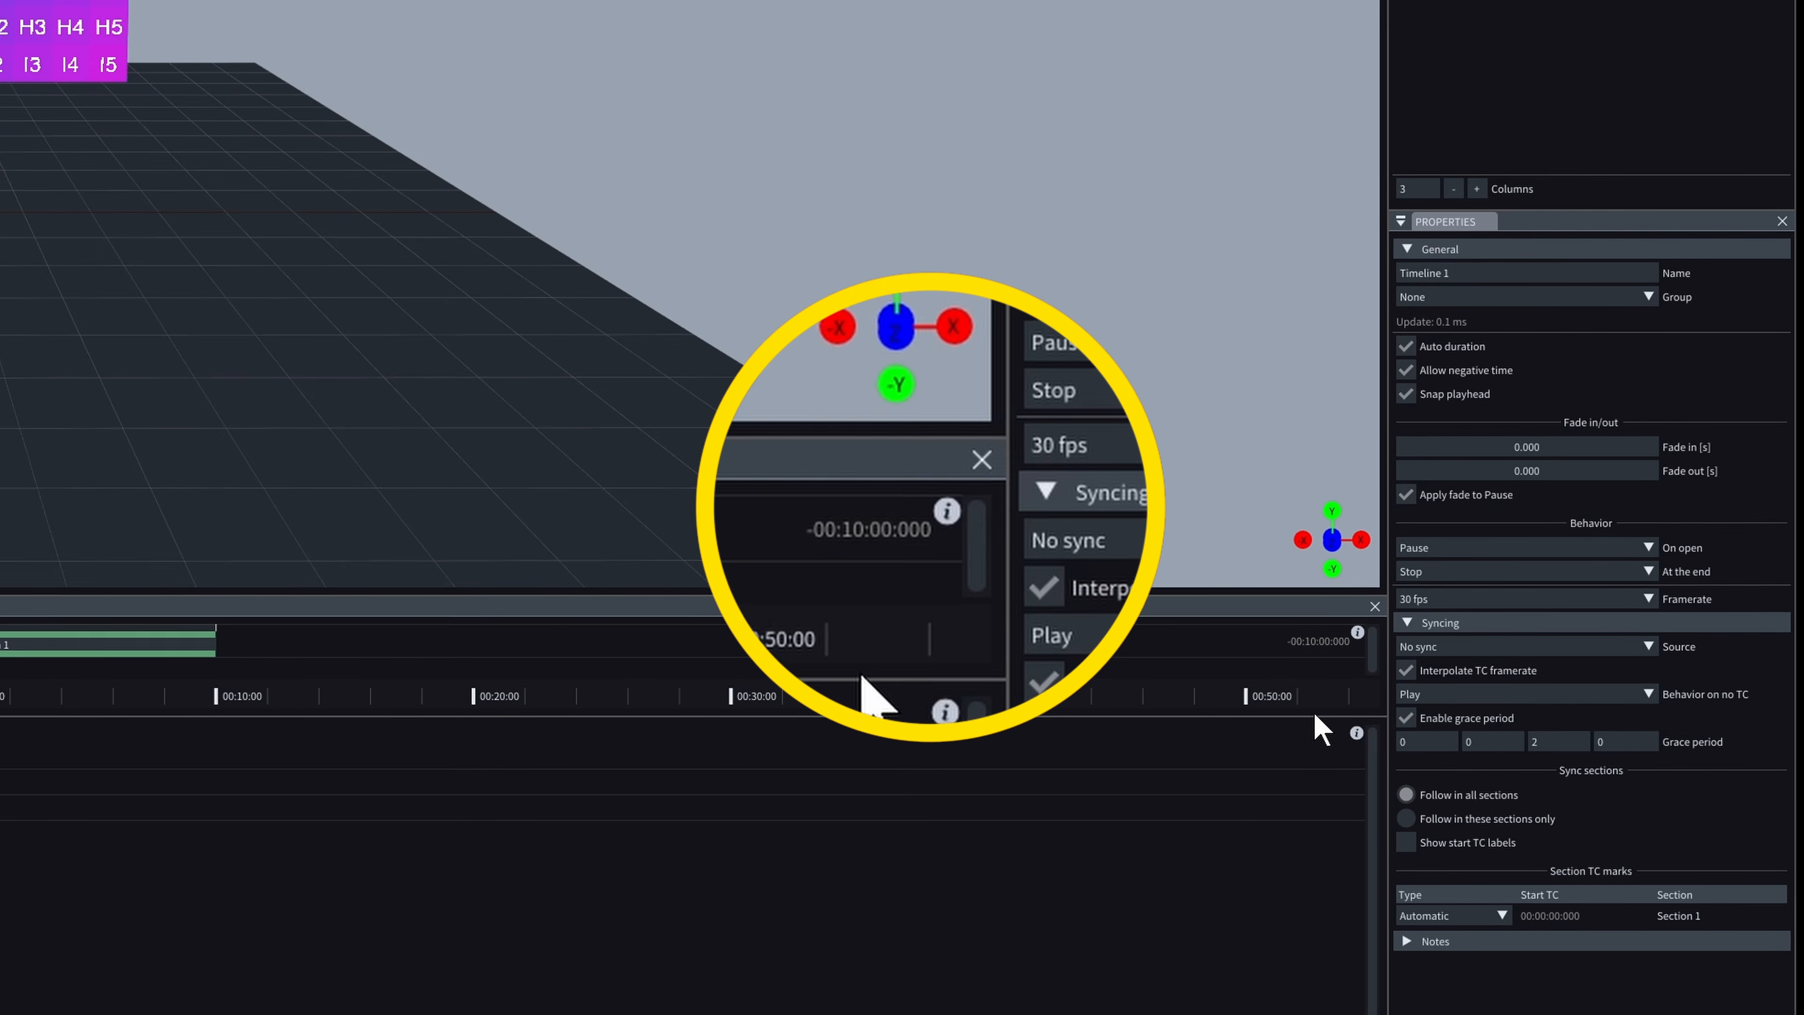
- Show the quick tips for the timeline editor and open the linked Using the Timeline page
{"action": "left_click", "coordinate": [1356, 734]}
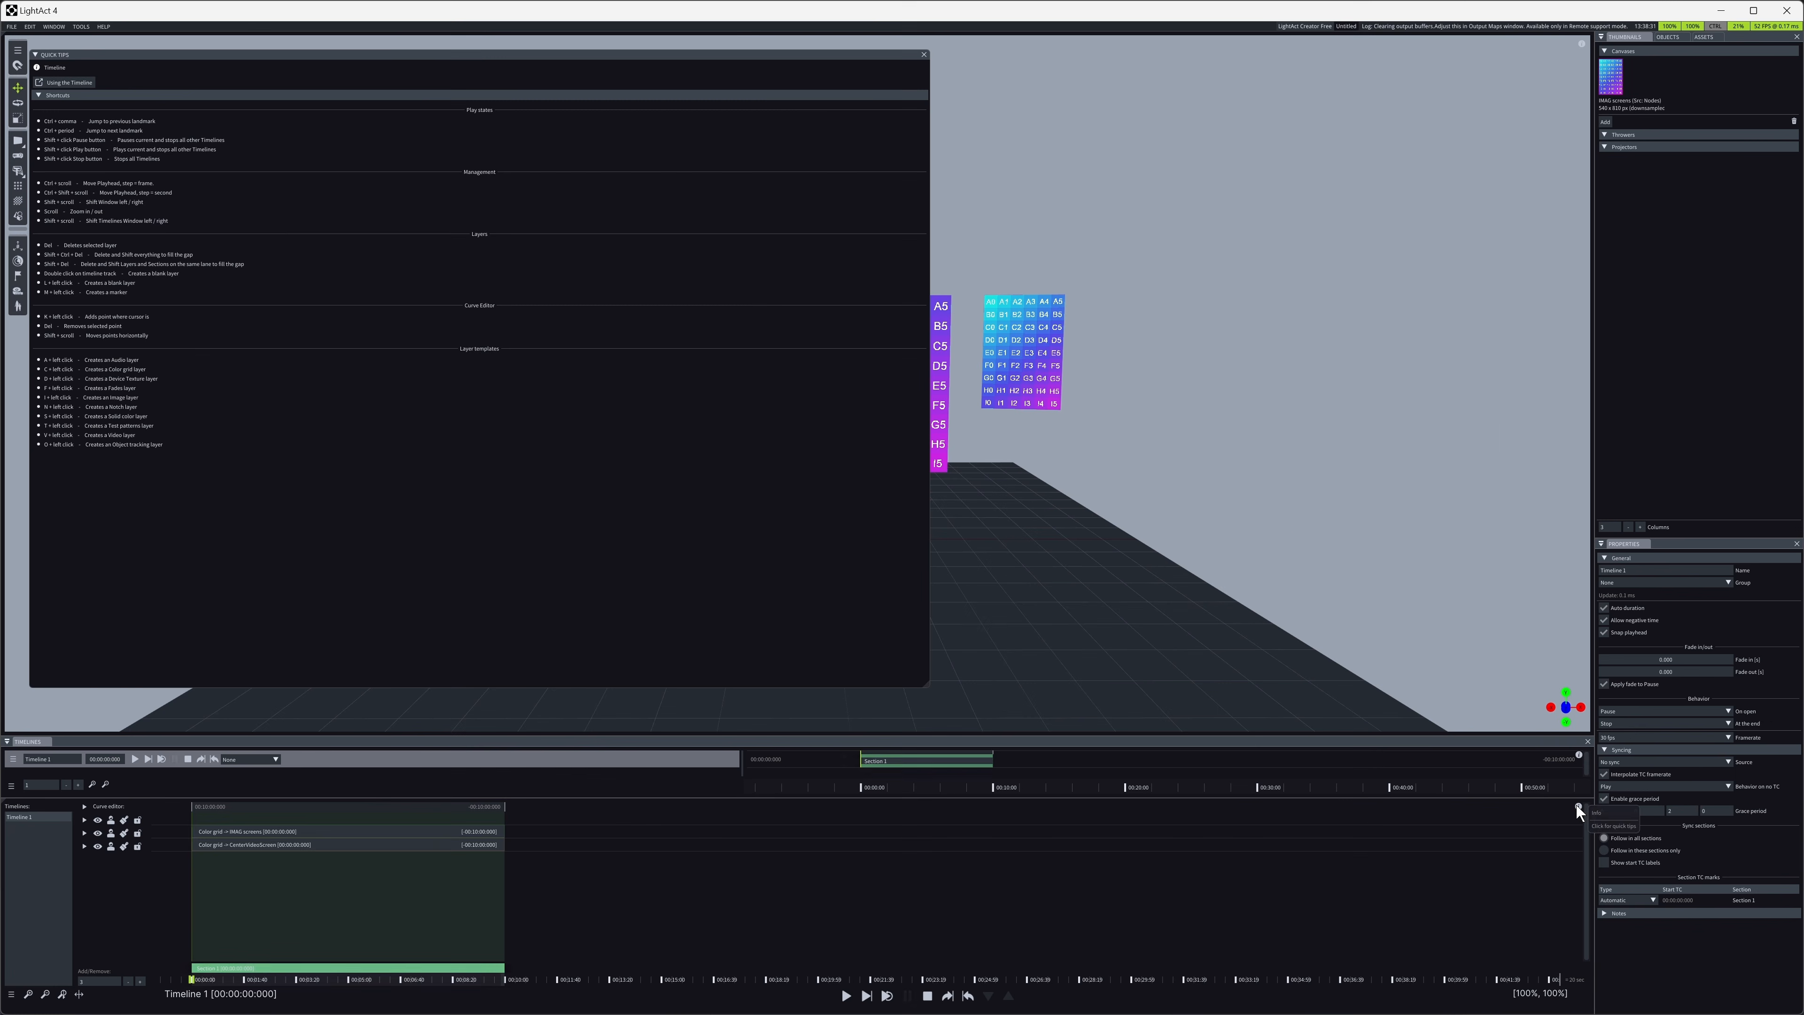
{"action": "left_click_drag", "start_coordinate": [417, 53], "coordinate": [832, 100]}
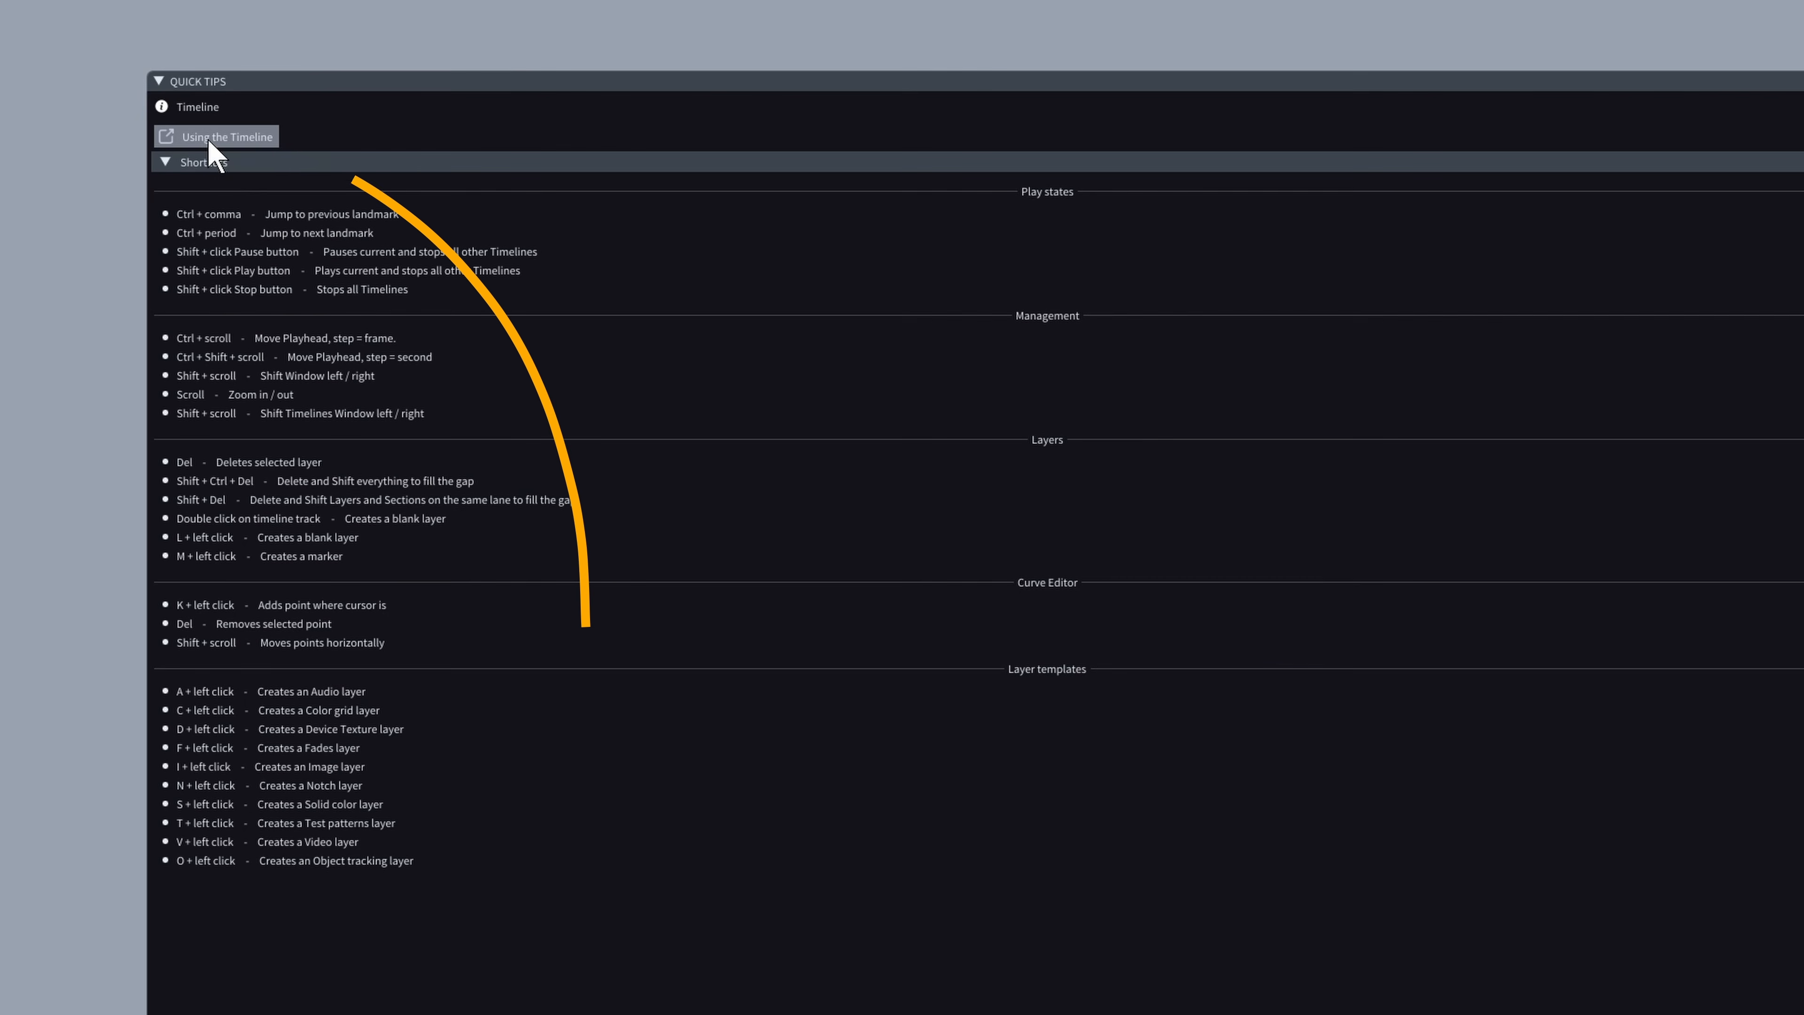
{"action": "left_click", "coordinate": [207, 136]}
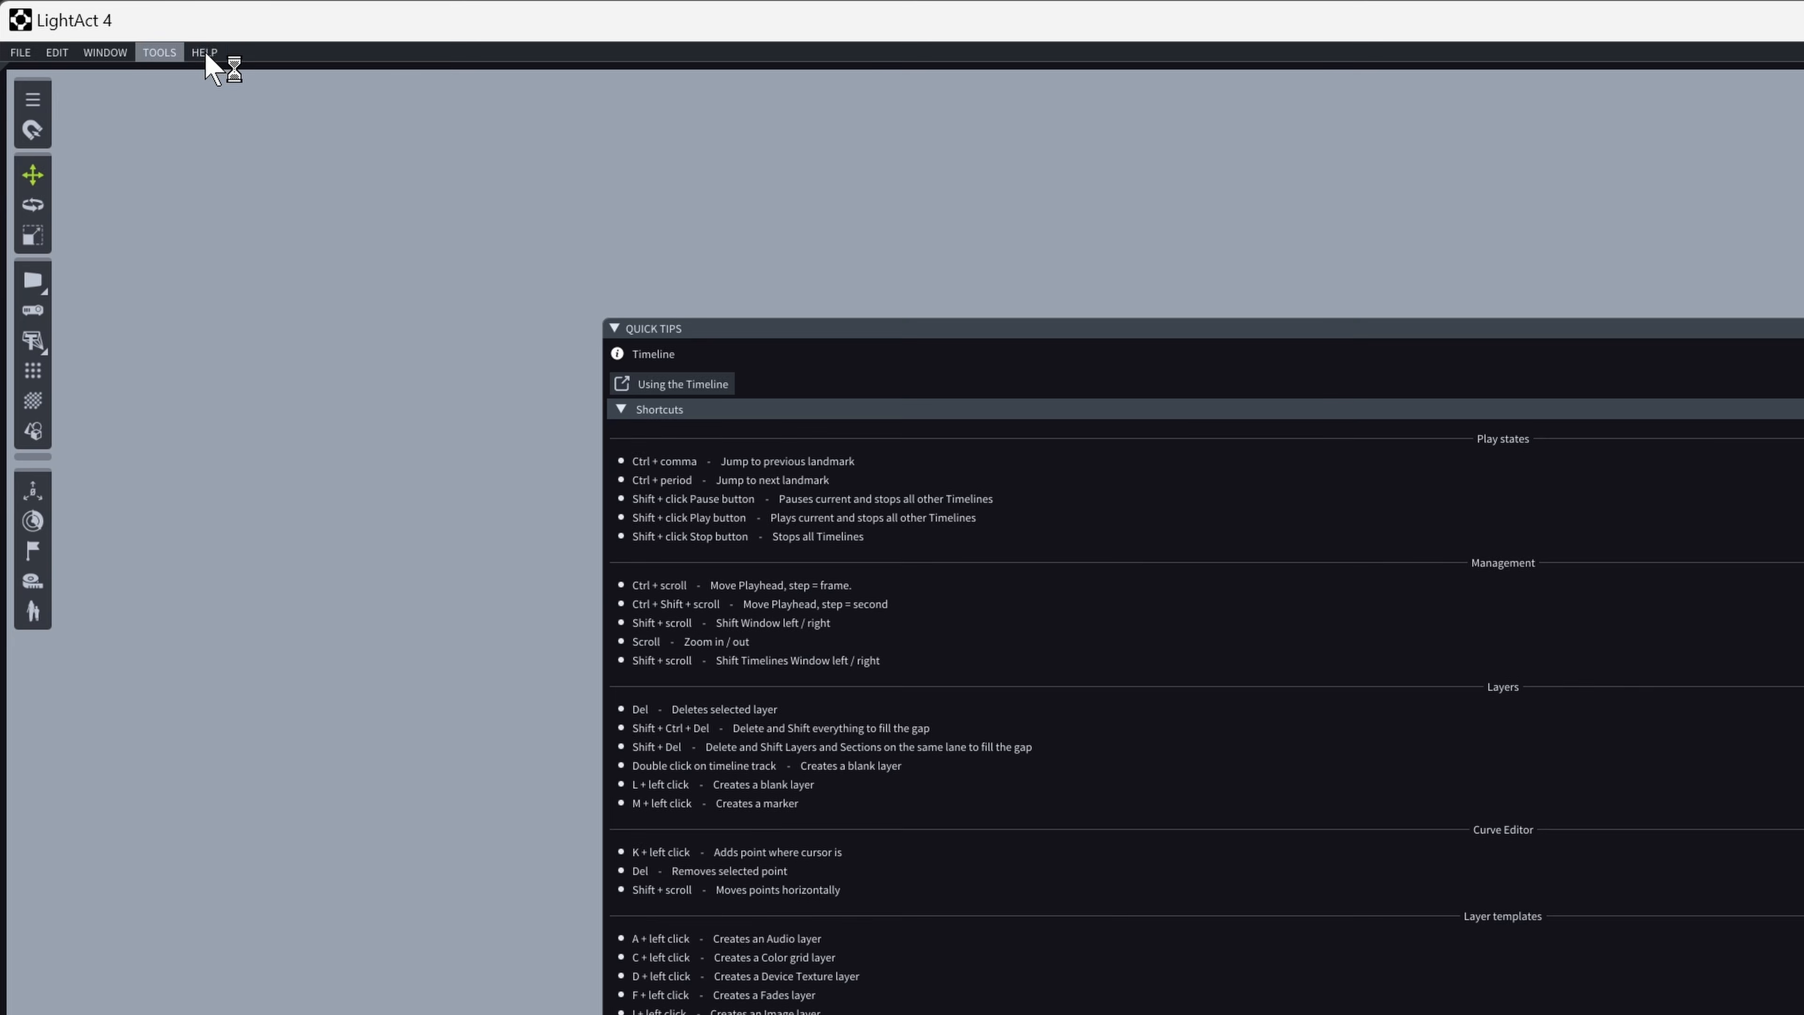
- Open the online user documentation from the application's help resources
{"action": "left_click", "coordinate": [204, 52]}
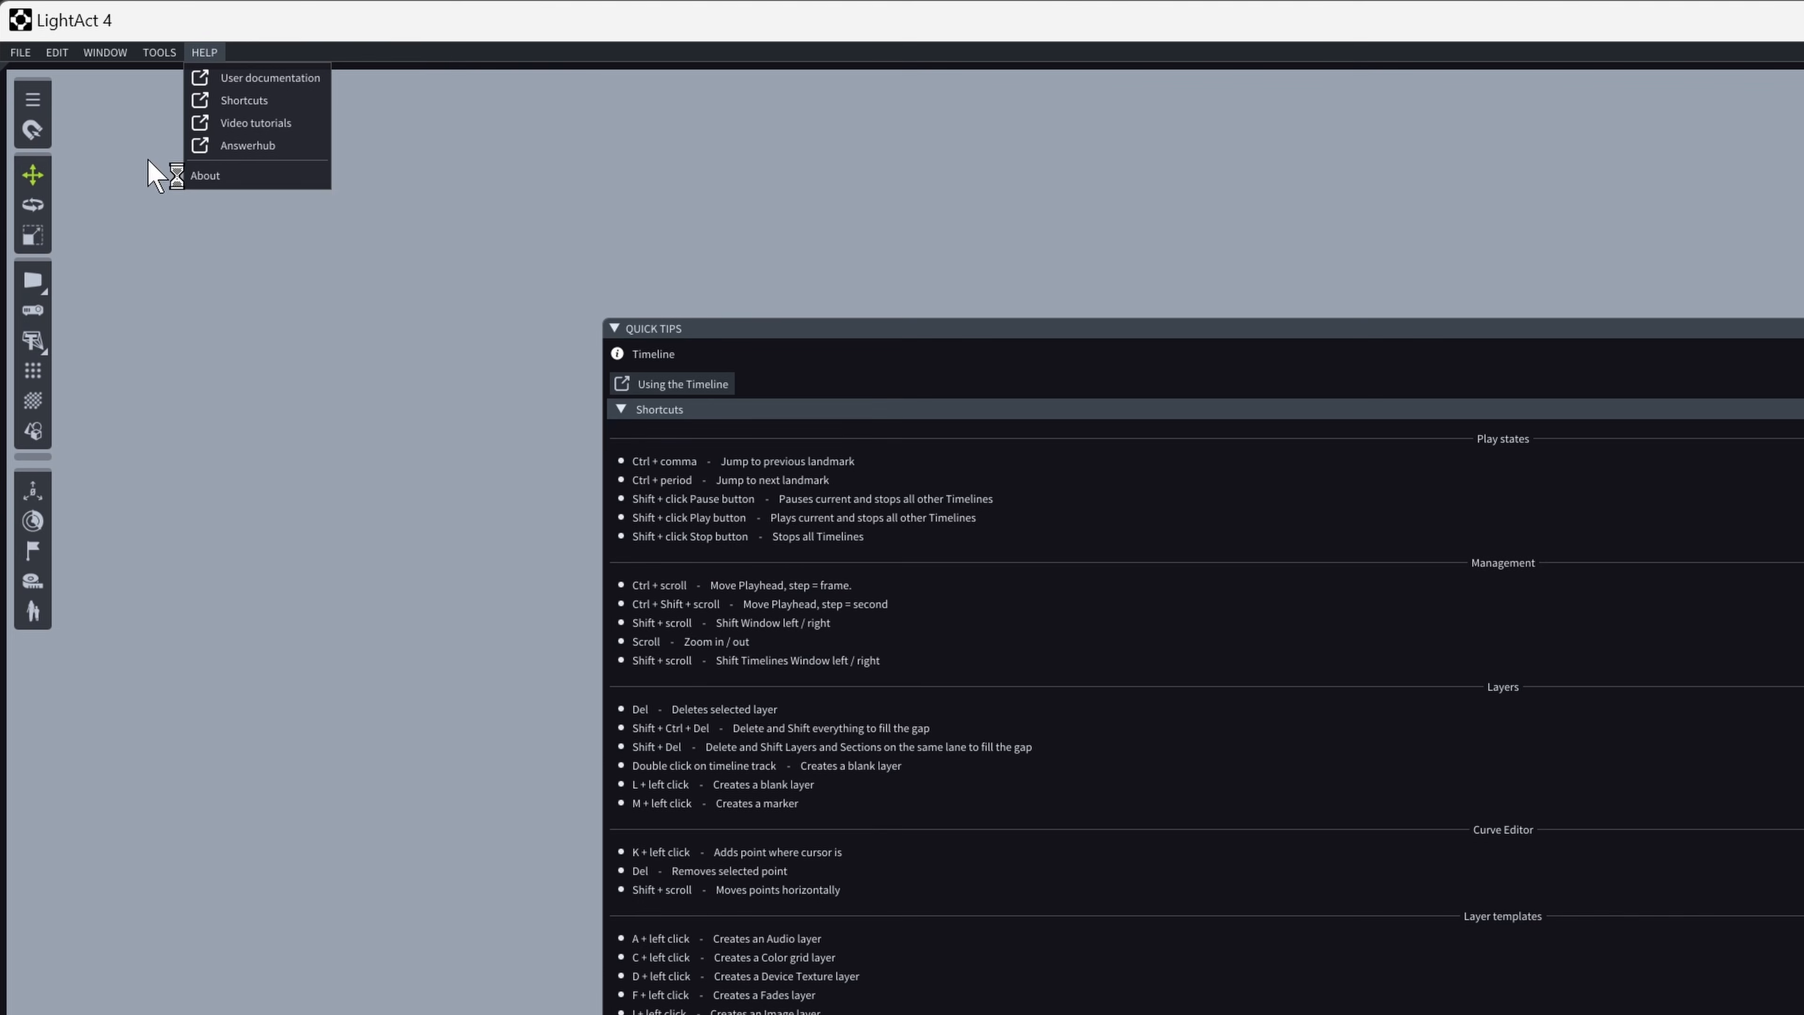
{"action": "left_click", "coordinate": [245, 79]}
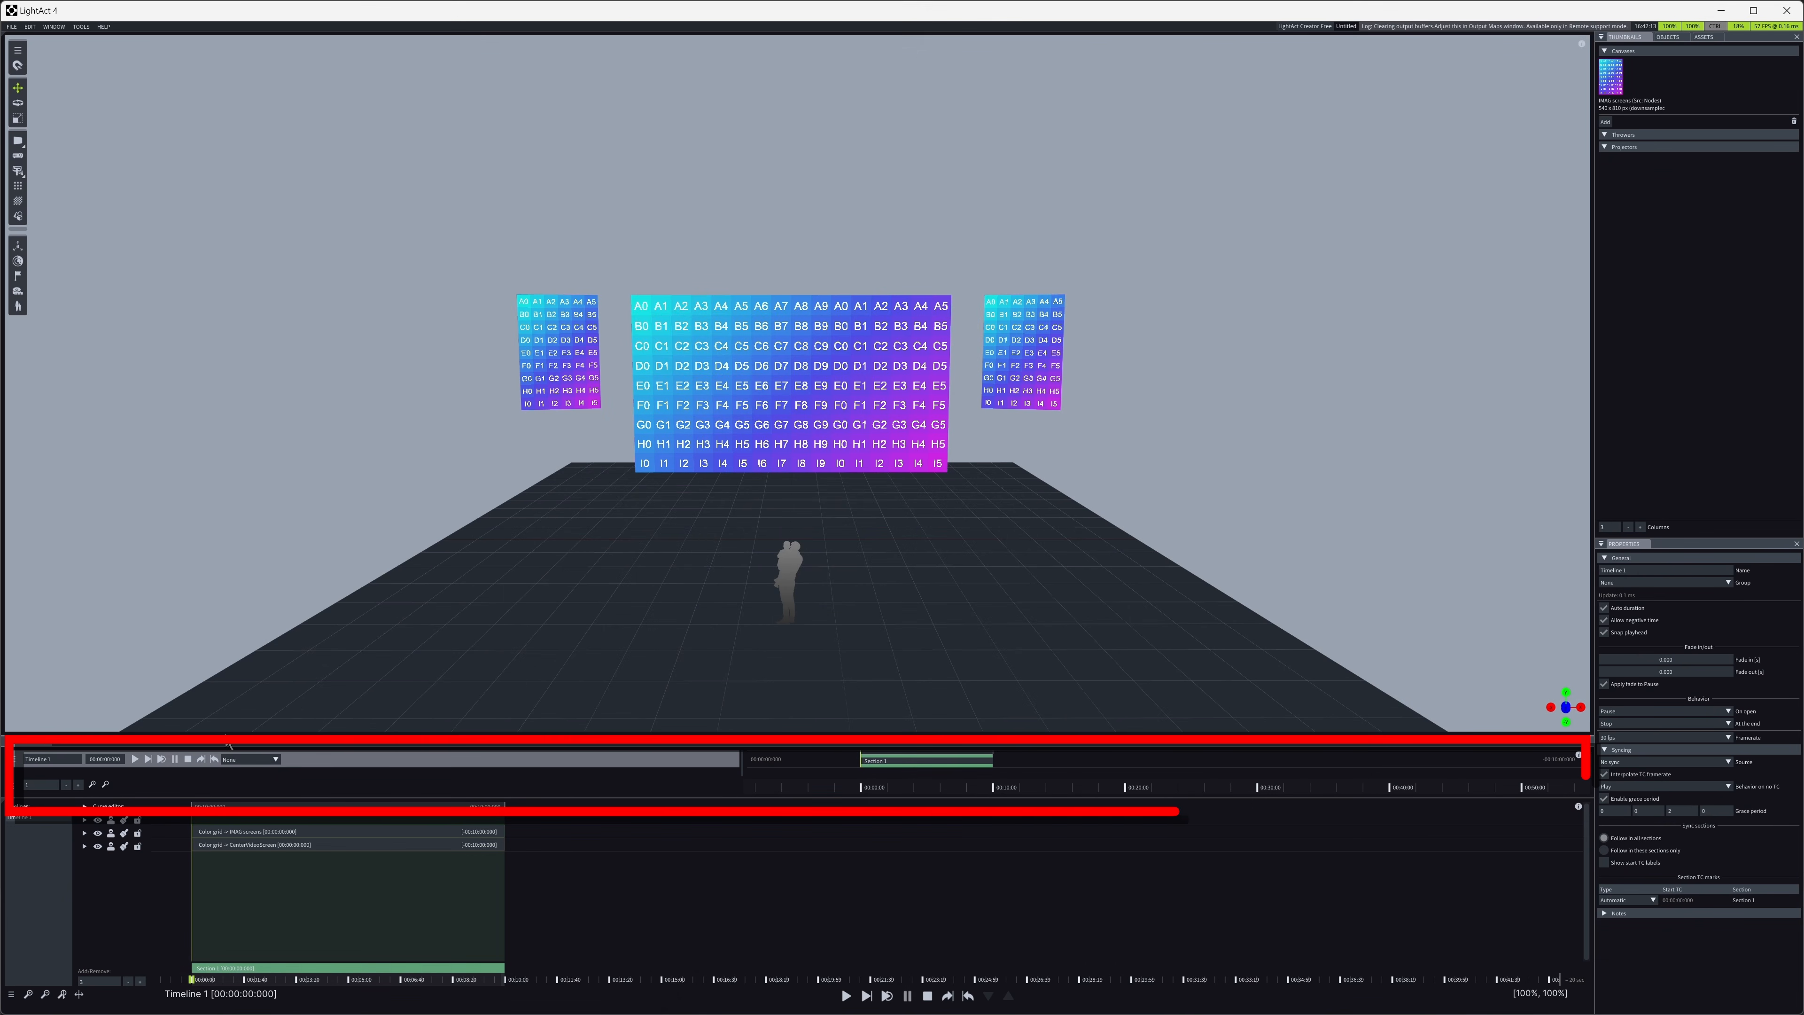
- Make the Timelines window taller and add two more timelines to the project
{"action": "left_click_drag", "start_coordinate": [231, 735], "coordinate": [233, 699]}
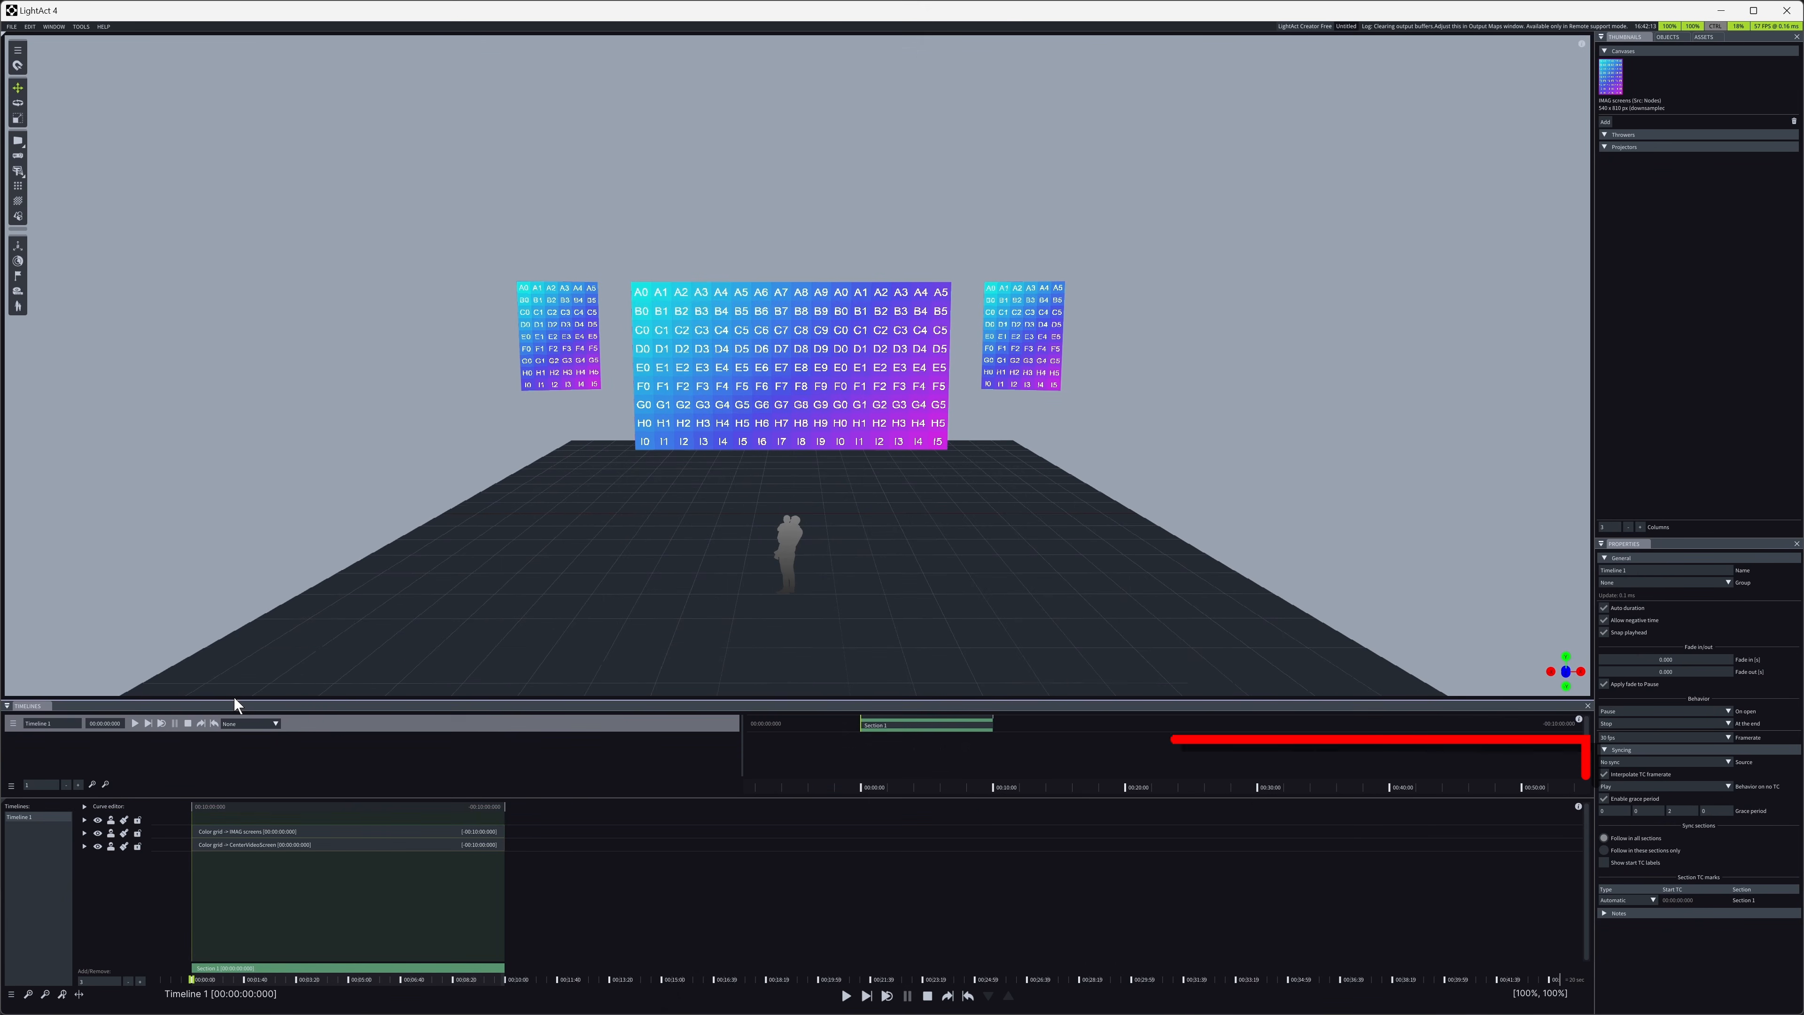
{"action": "left_click", "coordinate": [76, 784]}
{"action": "left_click", "coordinate": [76, 785]}
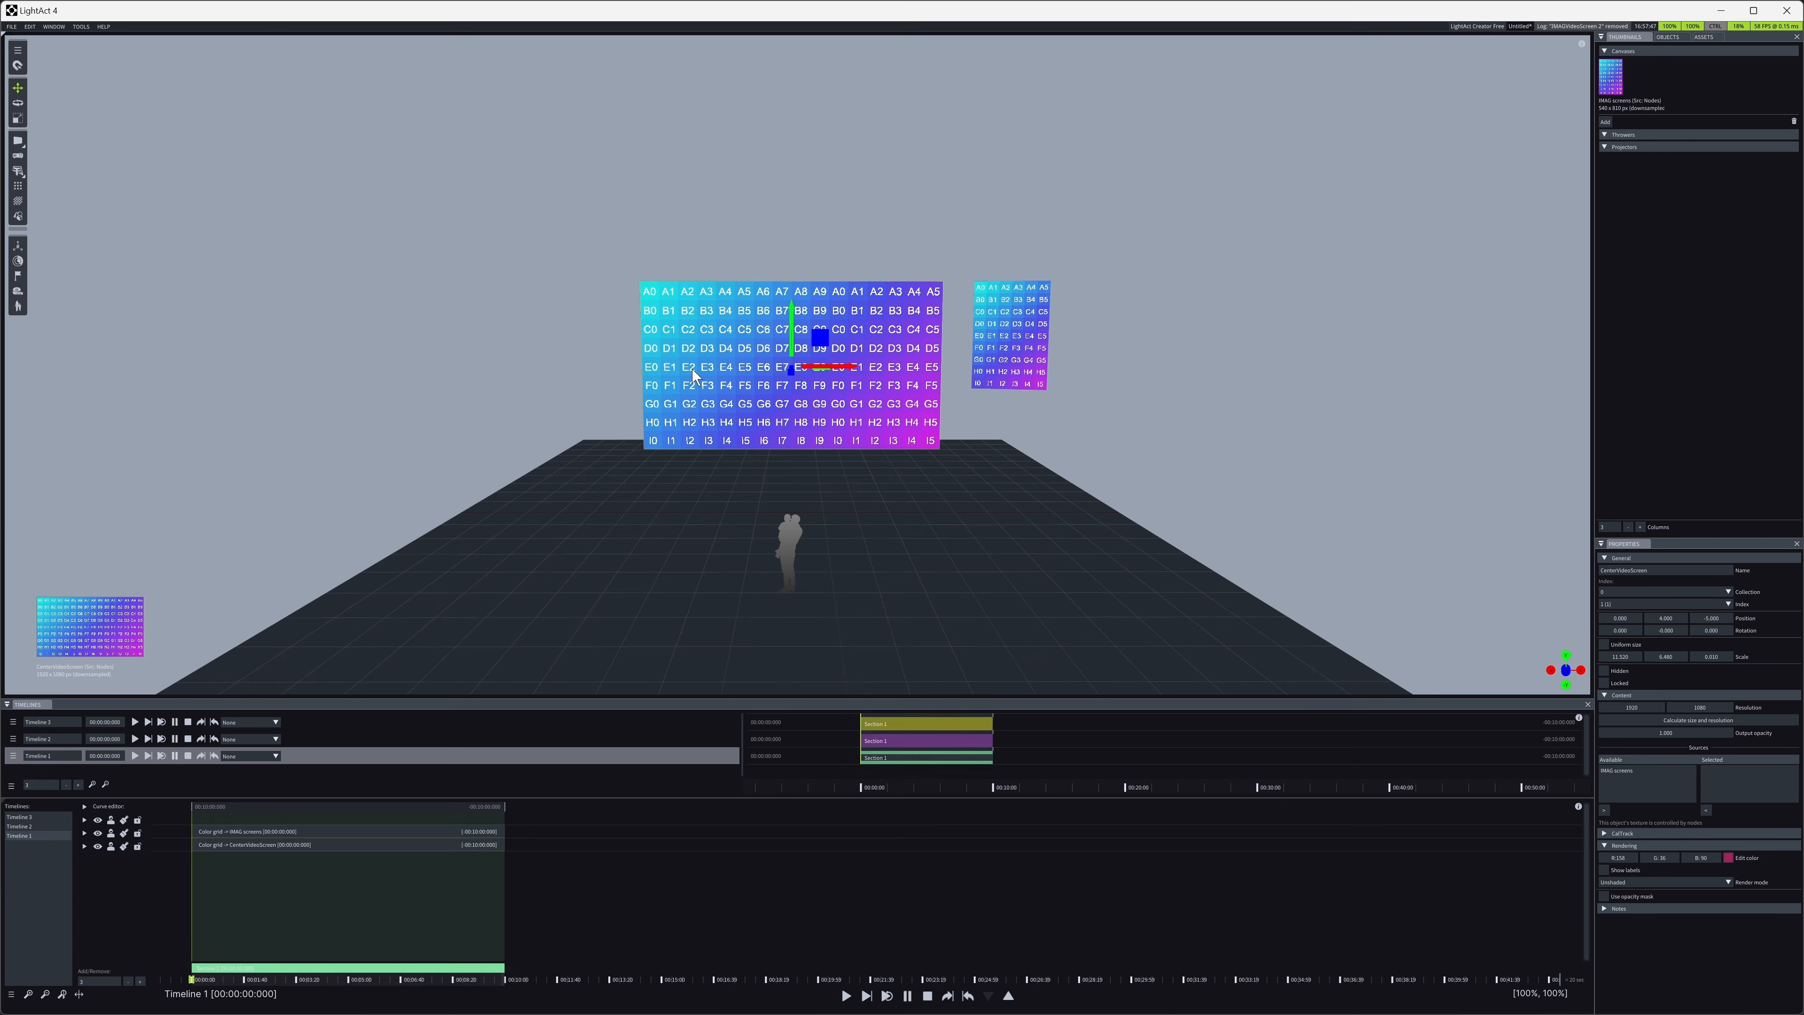
- Delete the large central content video screen and the remaining small screen beside it
{"action": "key", "text": "Delete"}
{"action": "left_click", "coordinate": [1004, 338]}
{"action": "key", "text": "Delete"}
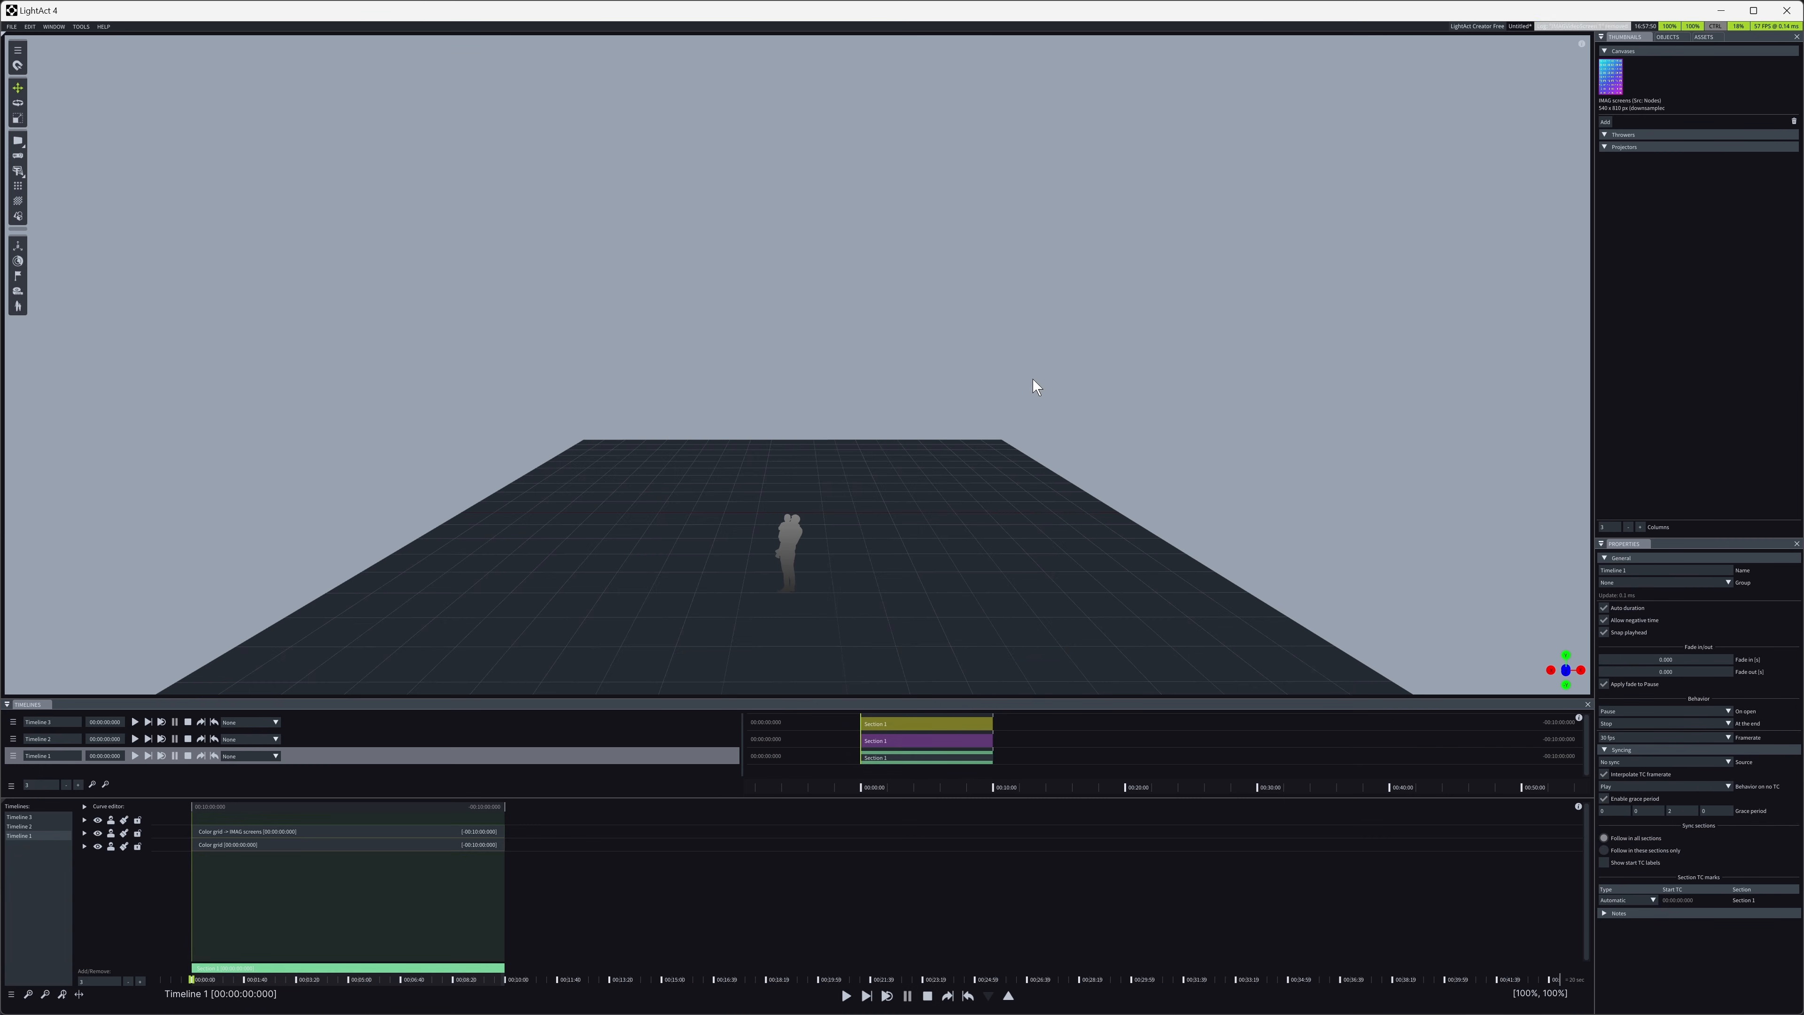
- Remove the two extra timelines so only Timeline 1 is kept, and shrink the Timelines window back
{"action": "left_click", "coordinate": [78, 784]}
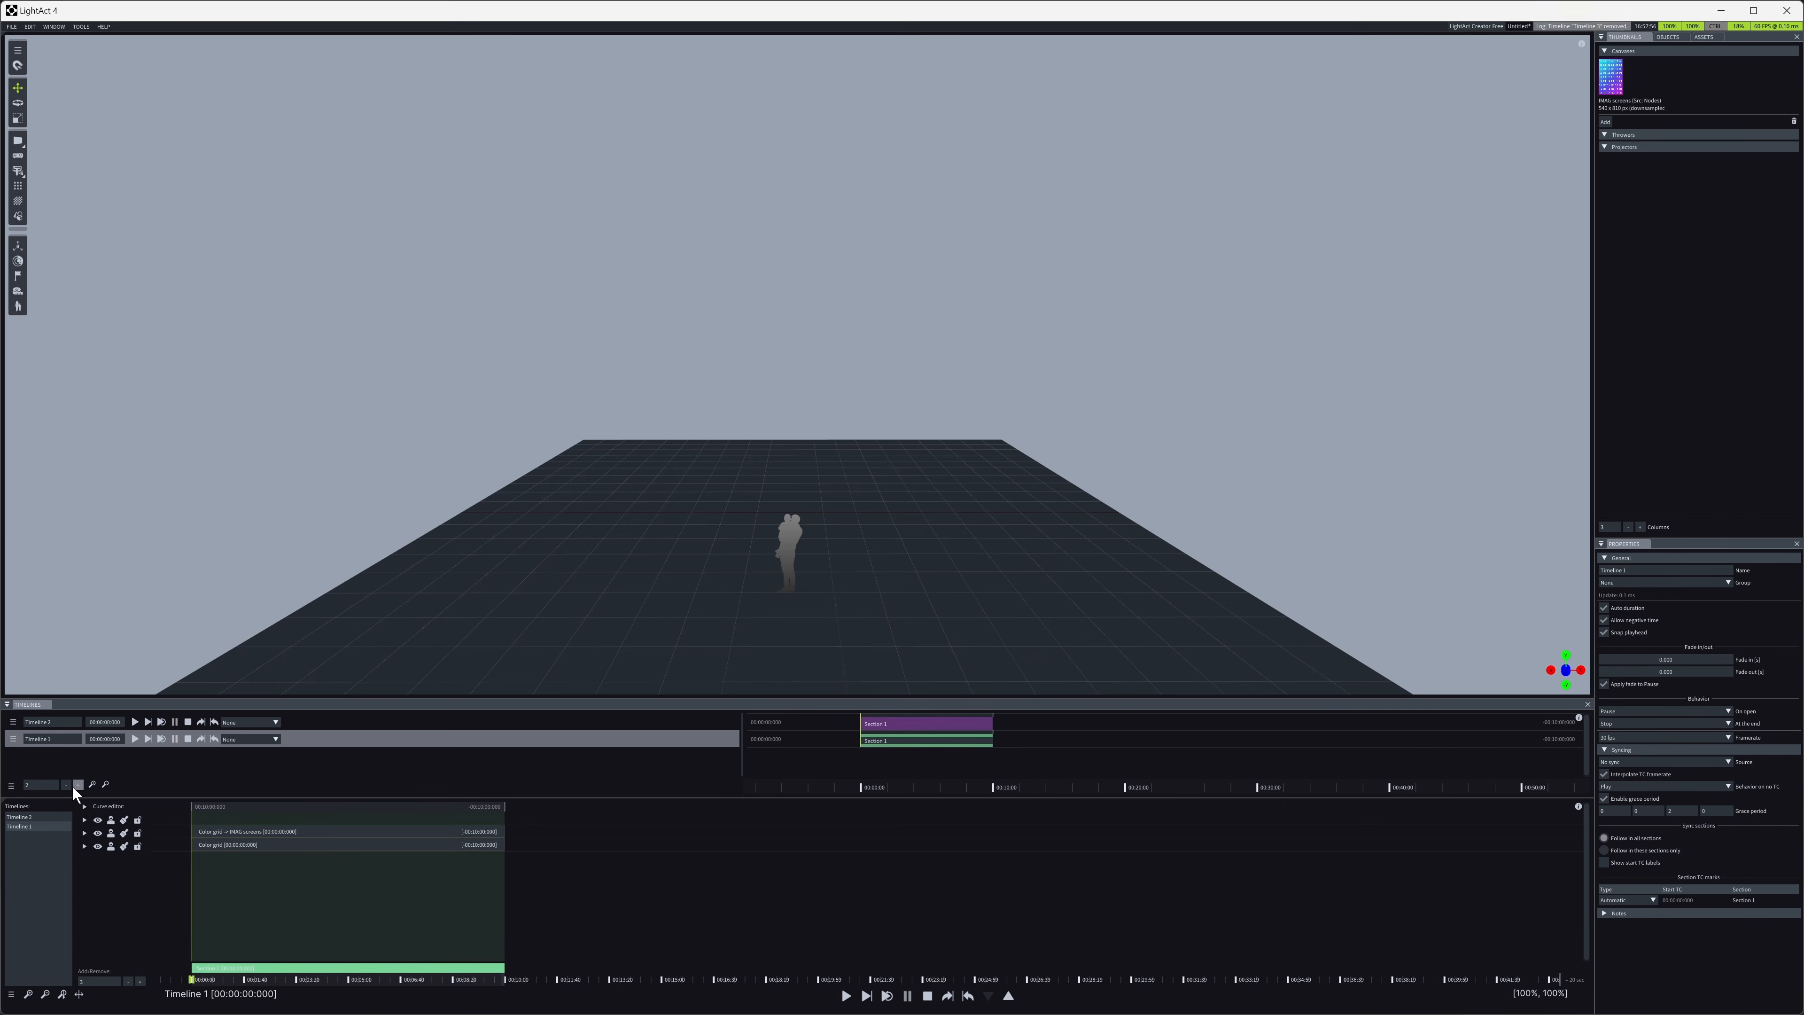
{"action": "left_click", "coordinate": [78, 785]}
{"action": "left_click_drag", "start_coordinate": [760, 702], "coordinate": [767, 734]}
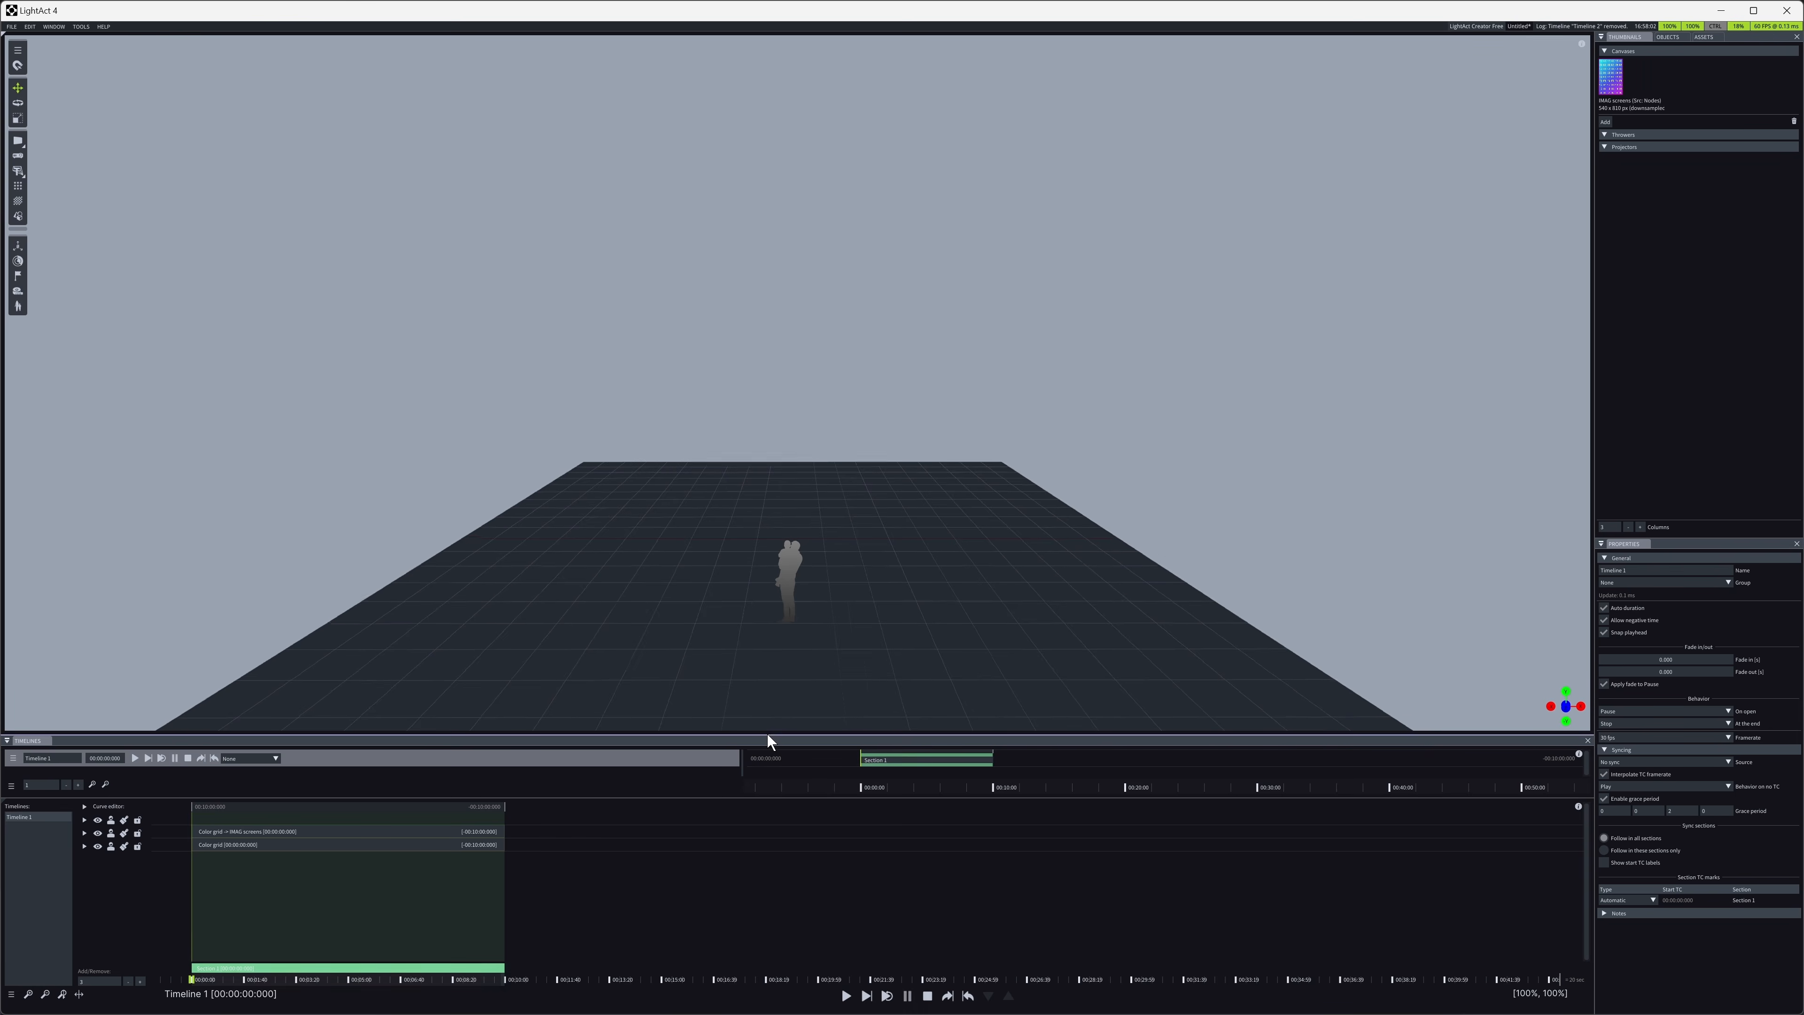
- Add a standard flat video screen on the stage floor and delete it
{"action": "right_click", "coordinate": [748, 494]}
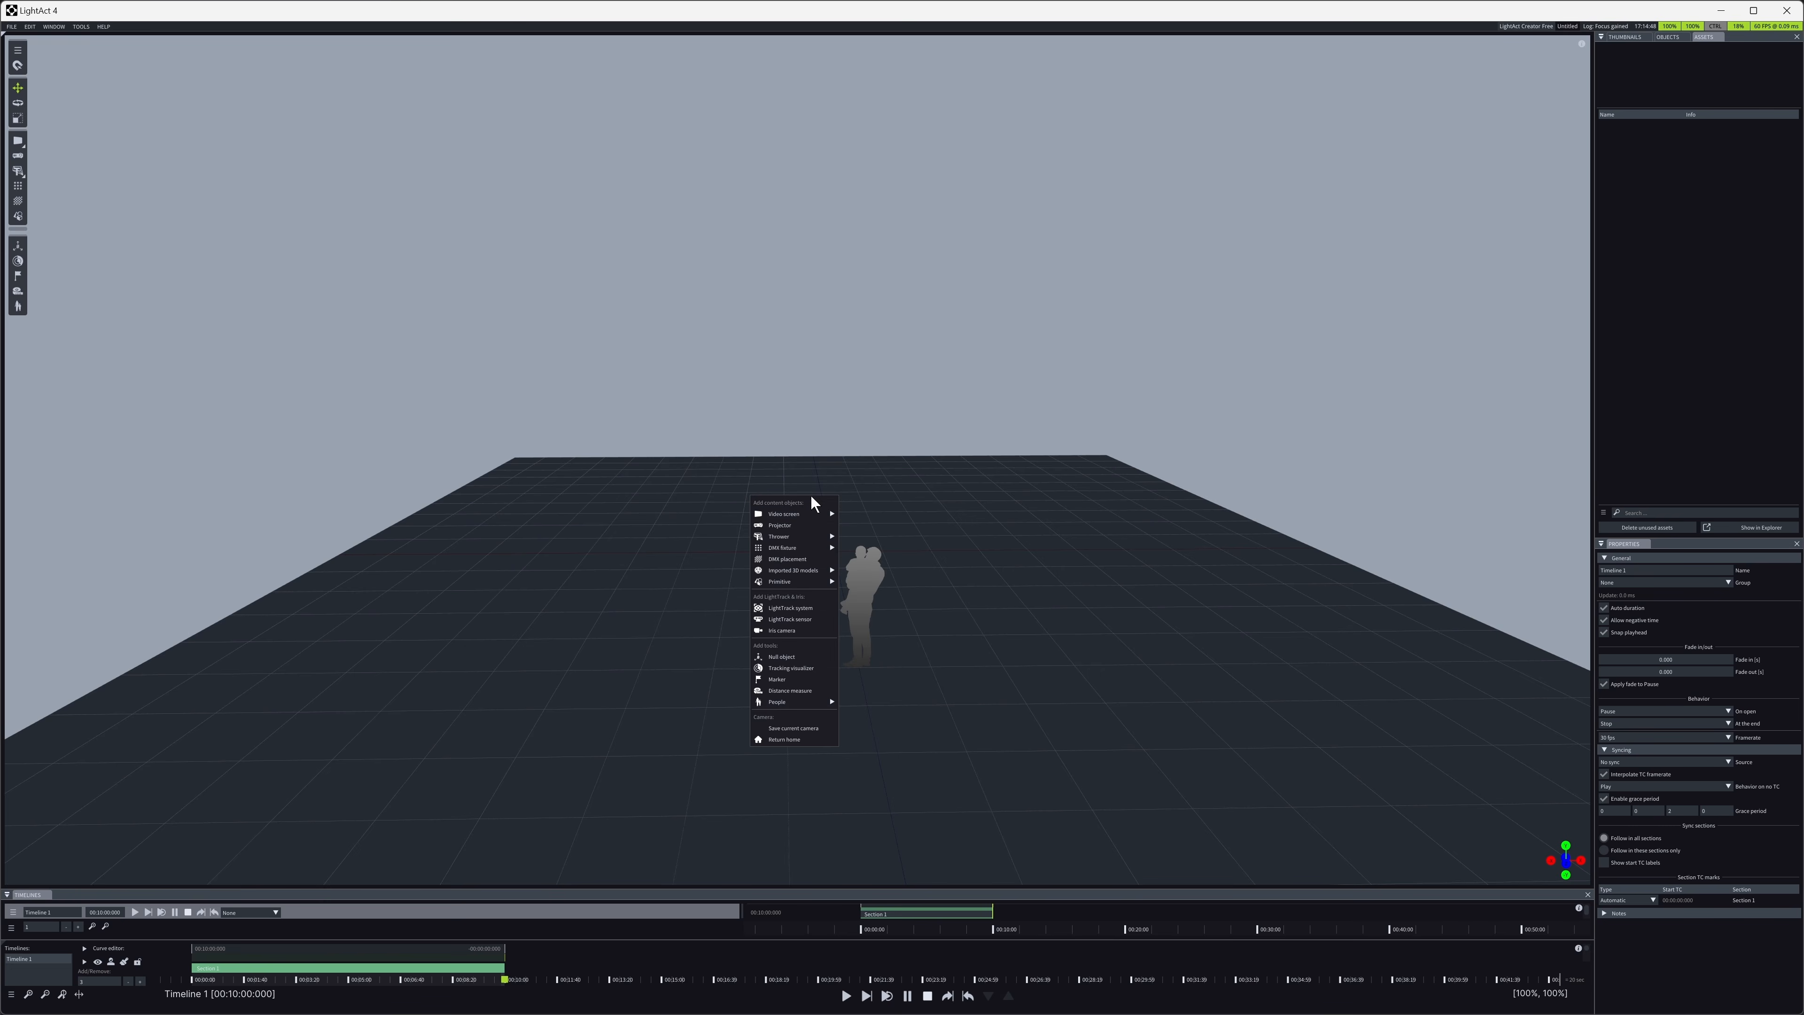
{"action": "mouse_move", "coordinate": [806, 514]}
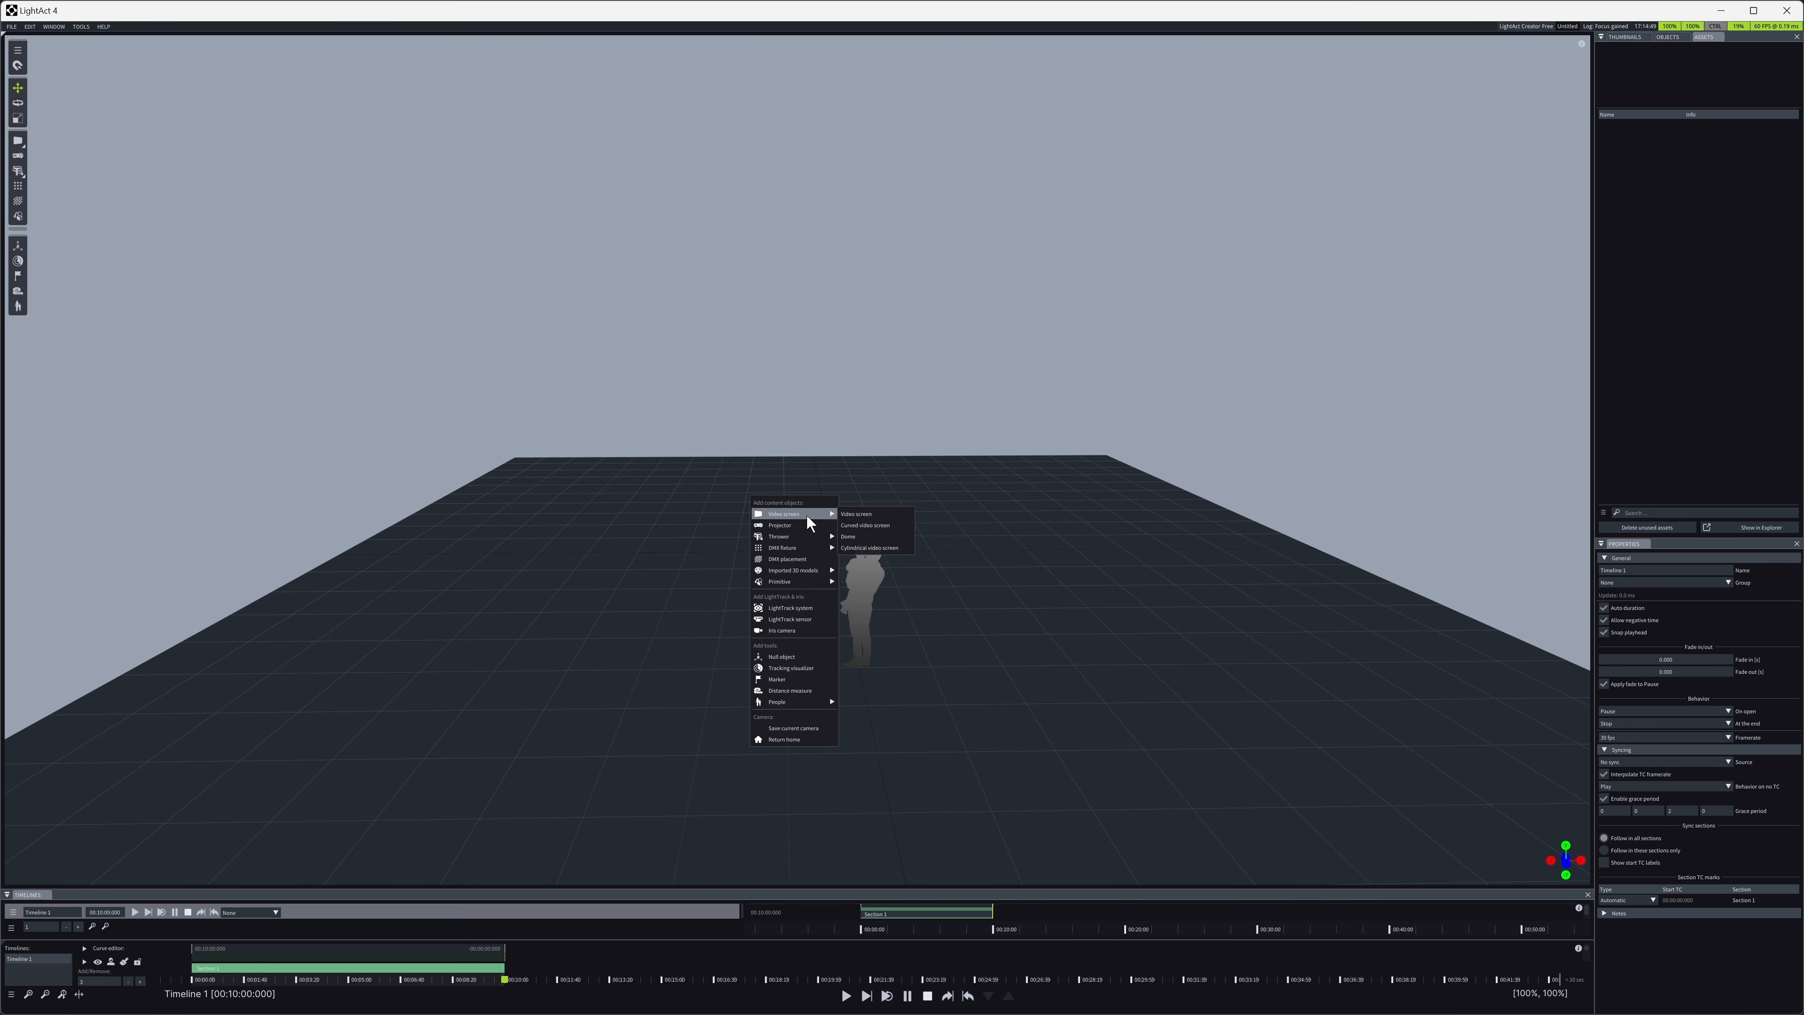
{"action": "left_click", "coordinate": [862, 517]}
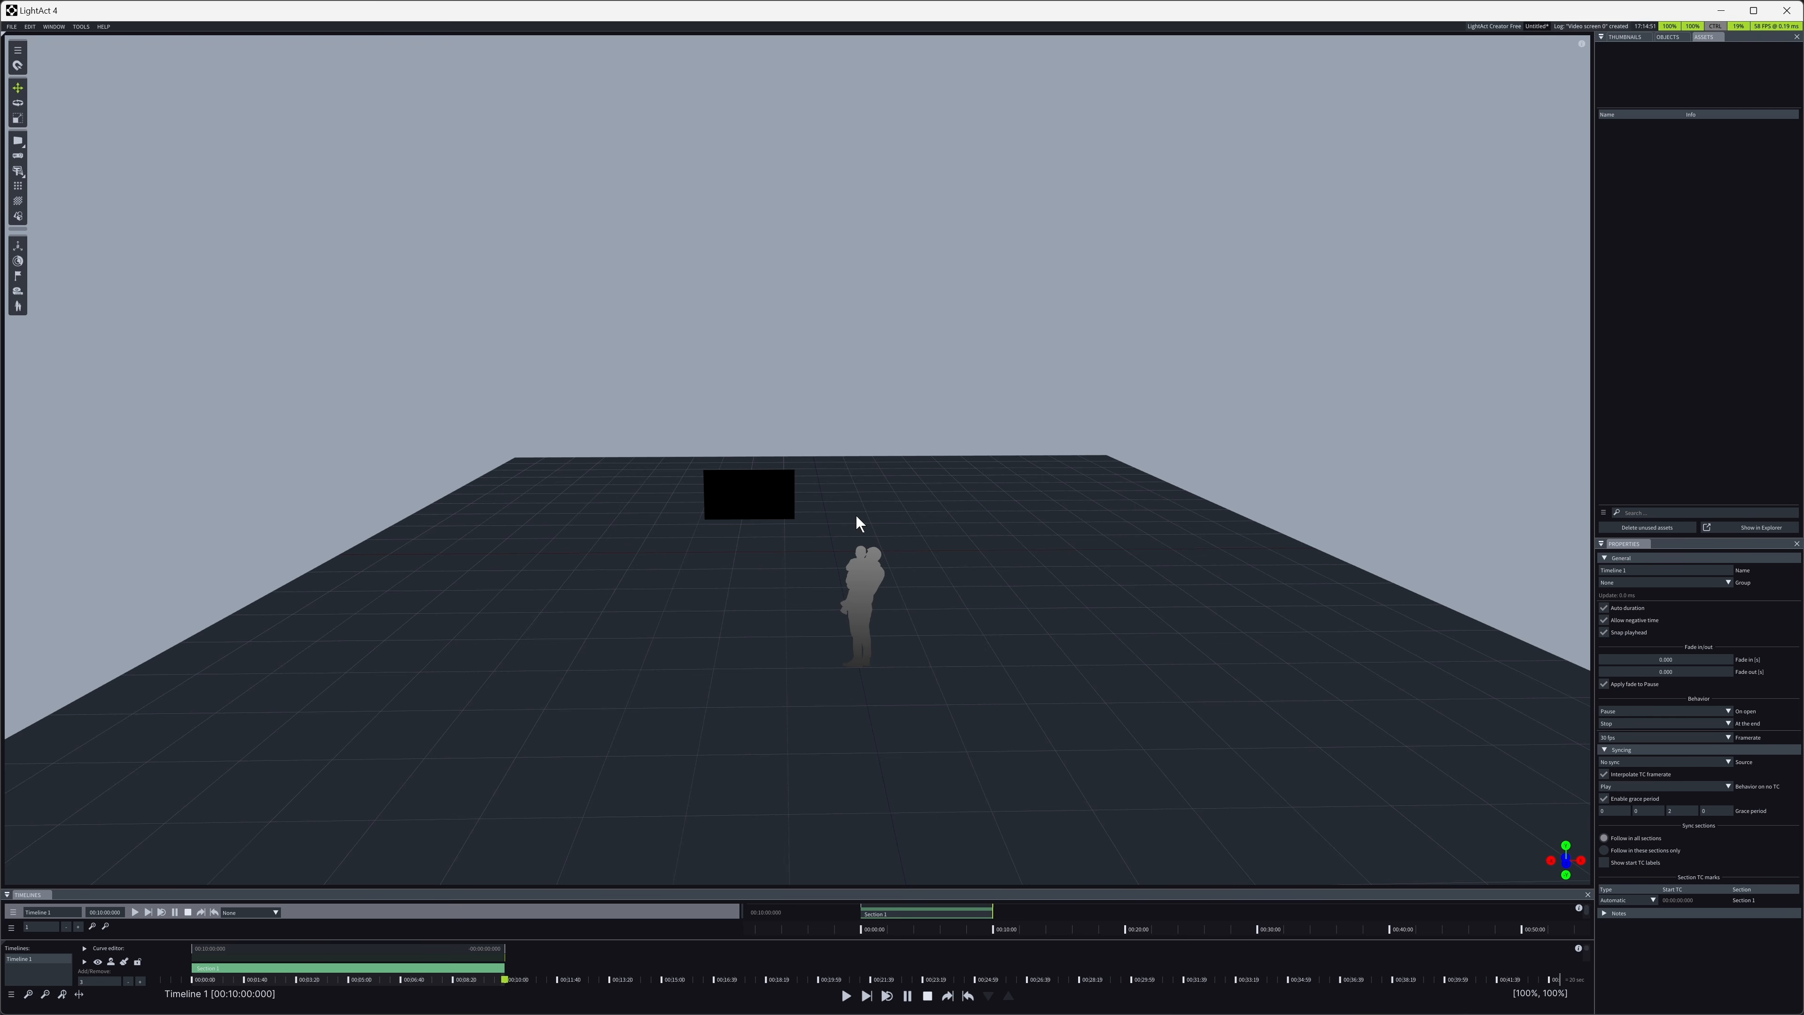
{"action": "left_click", "coordinate": [758, 502]}
{"action": "key", "text": "Delete"}
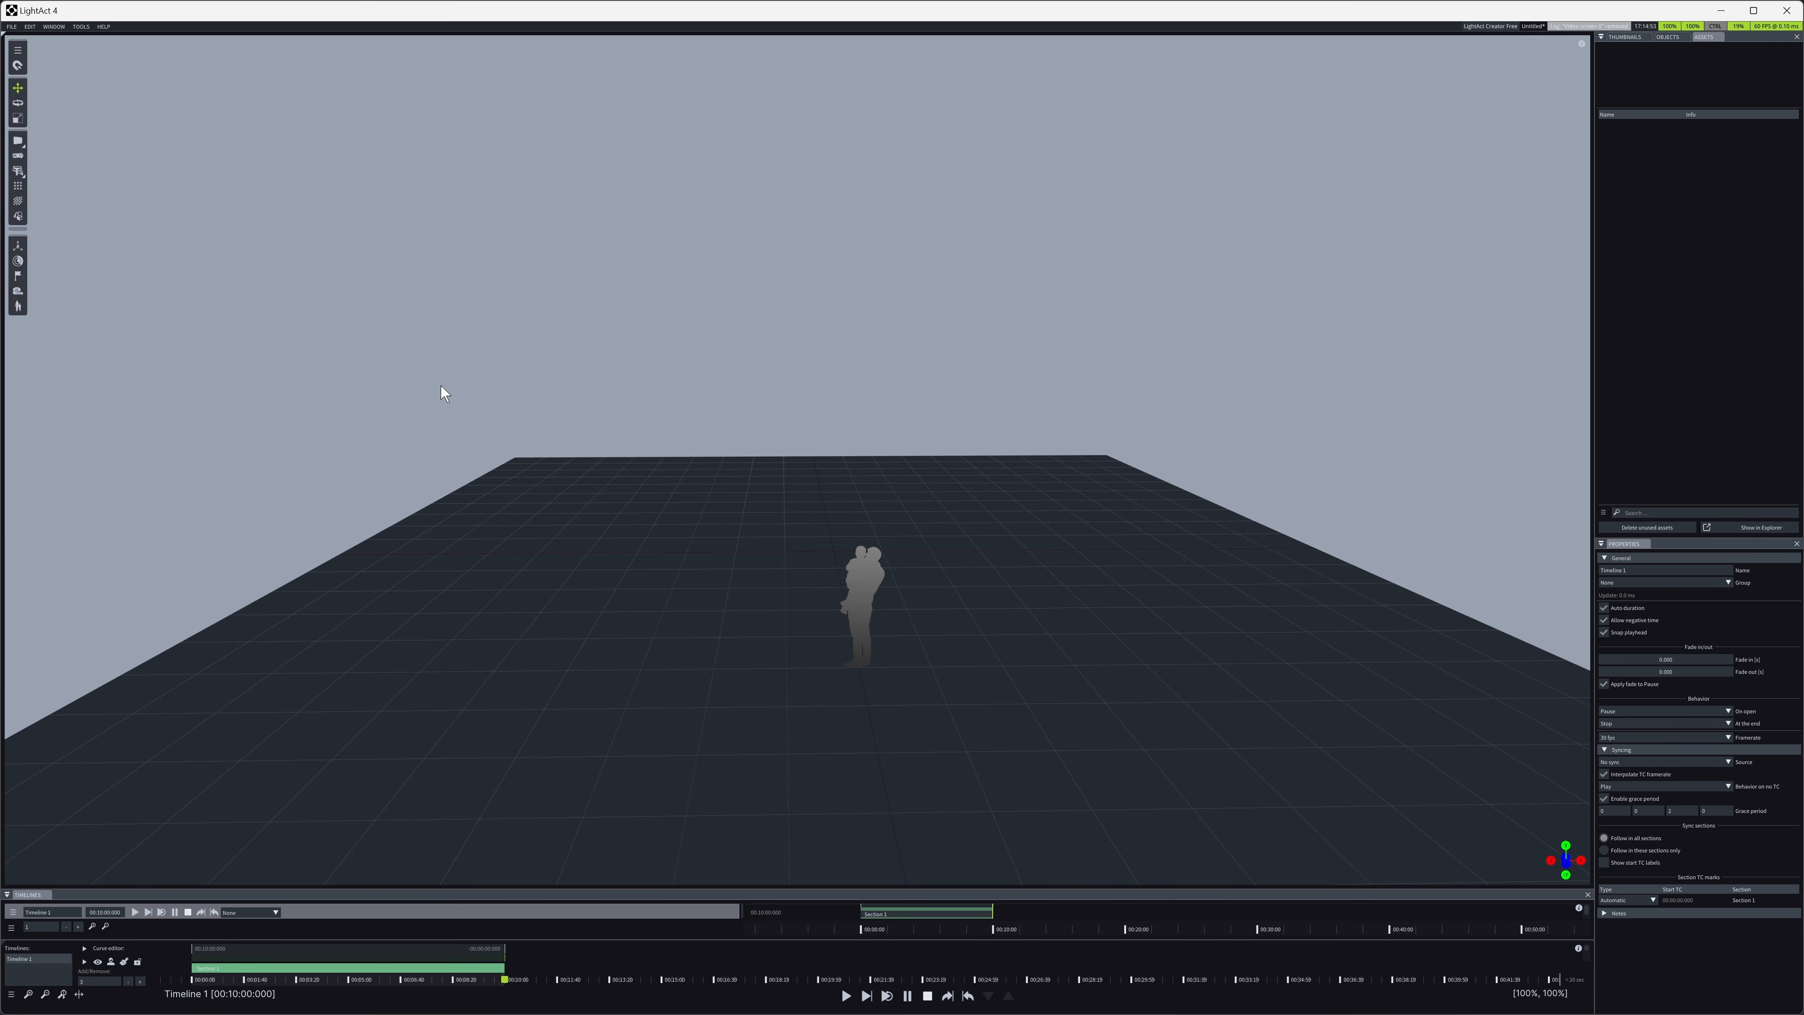
- Place a video screen with the 3840 × 2160 preset near the human figure and select it
{"action": "left_click_drag", "start_coordinate": [17, 142], "coordinate": [829, 517]}
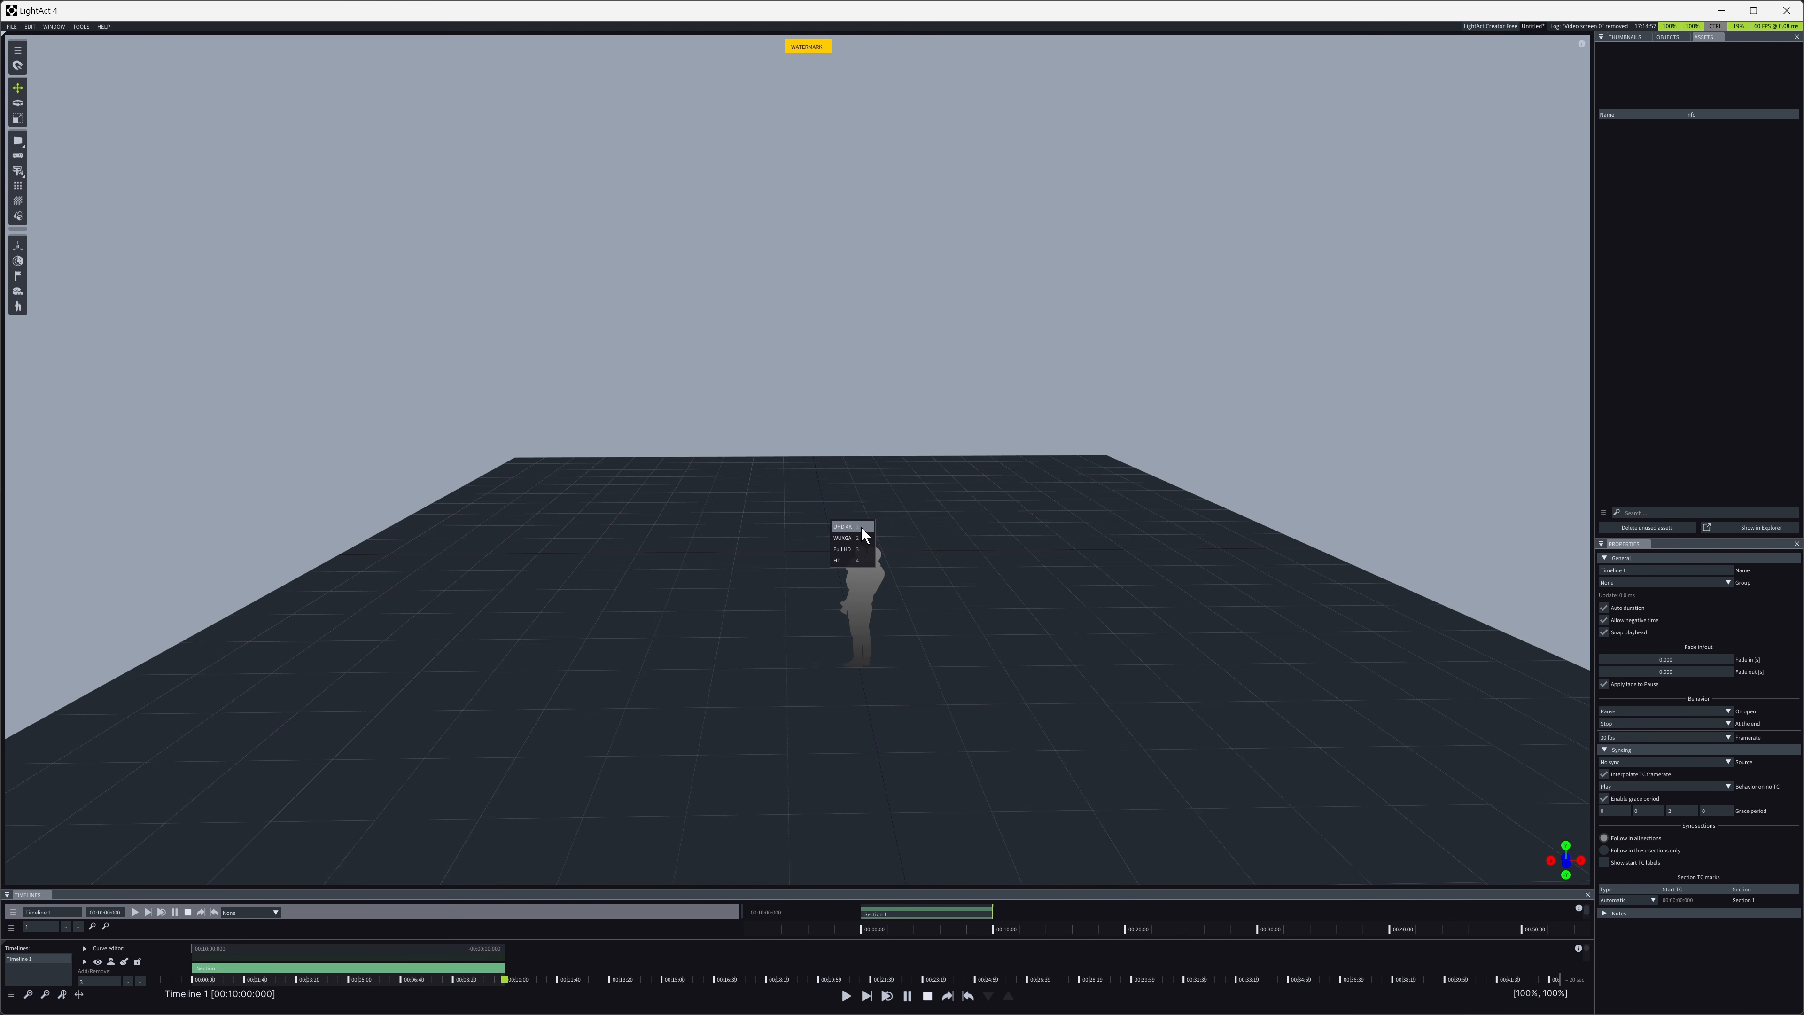
{"action": "left_click", "coordinate": [862, 530]}
{"action": "left_click", "coordinate": [824, 510]}
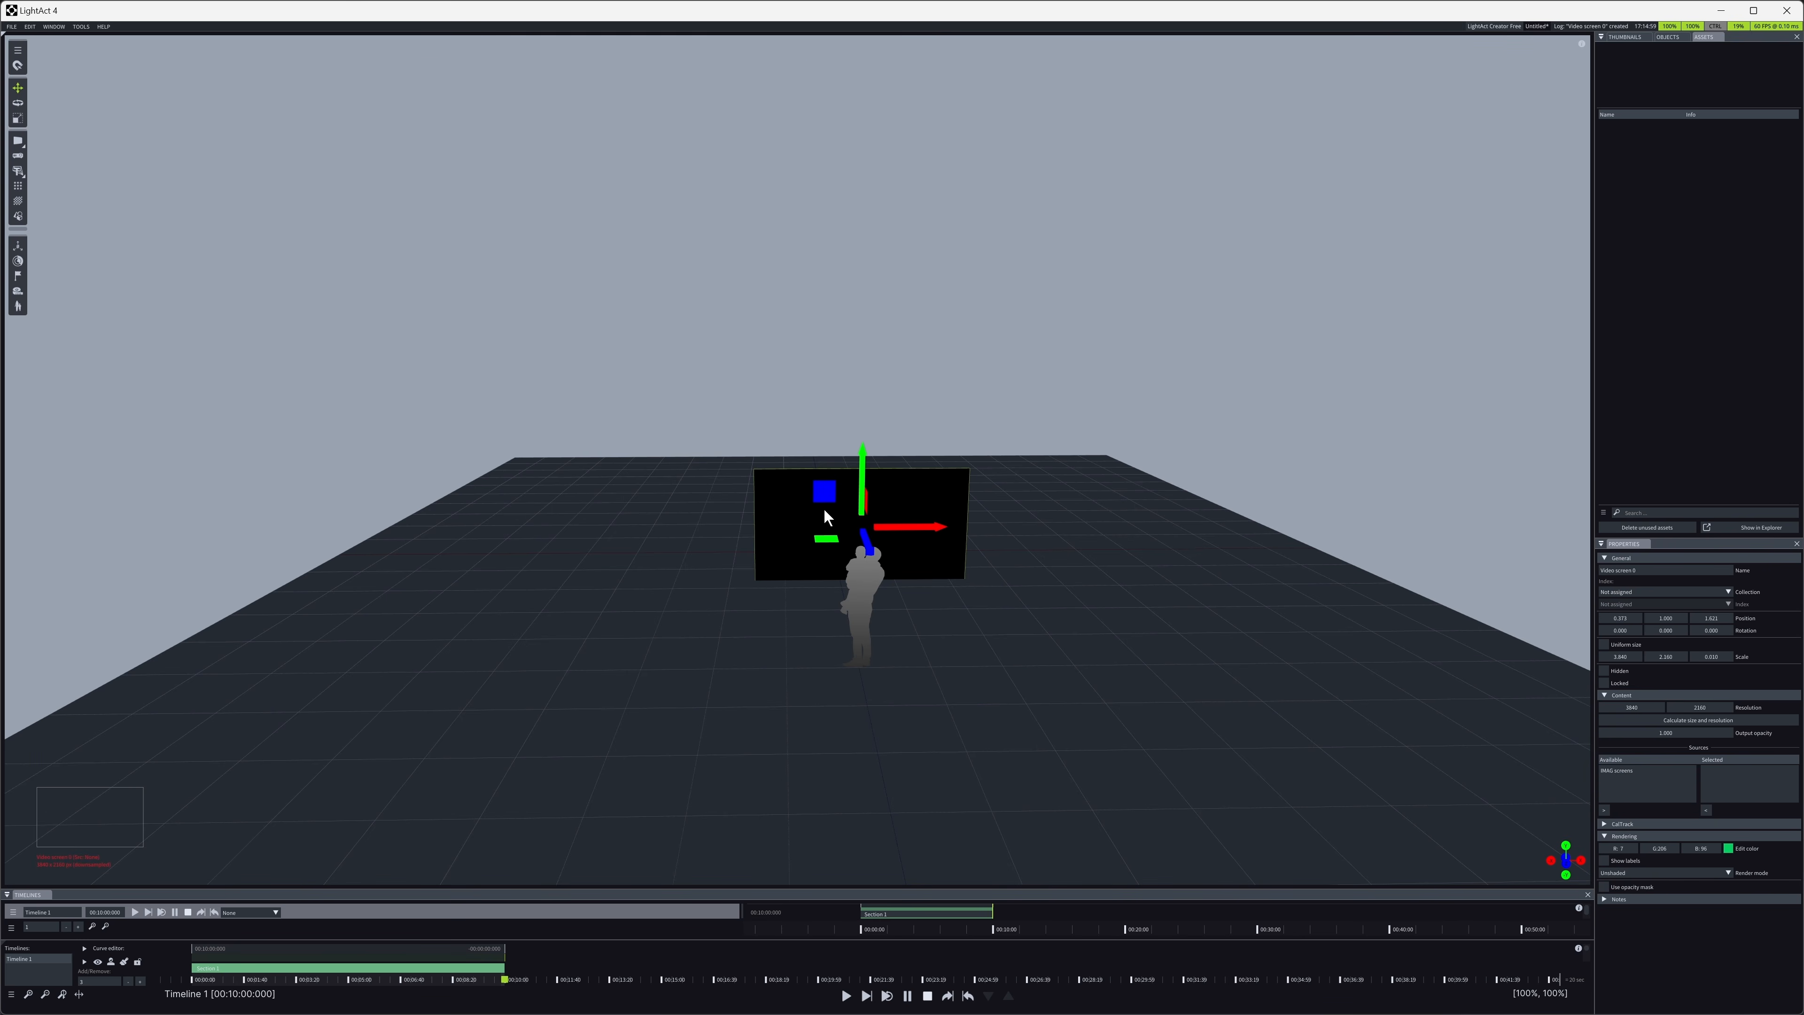
- Set the video screen's X, Y and Z position to 0, placing it at the scene origin
{"action": "left_click", "coordinate": [1634, 618]}
{"action": "type", "text": "0"}
{"action": "key", "text": "Tab"}
{"action": "type", "text": "0"}
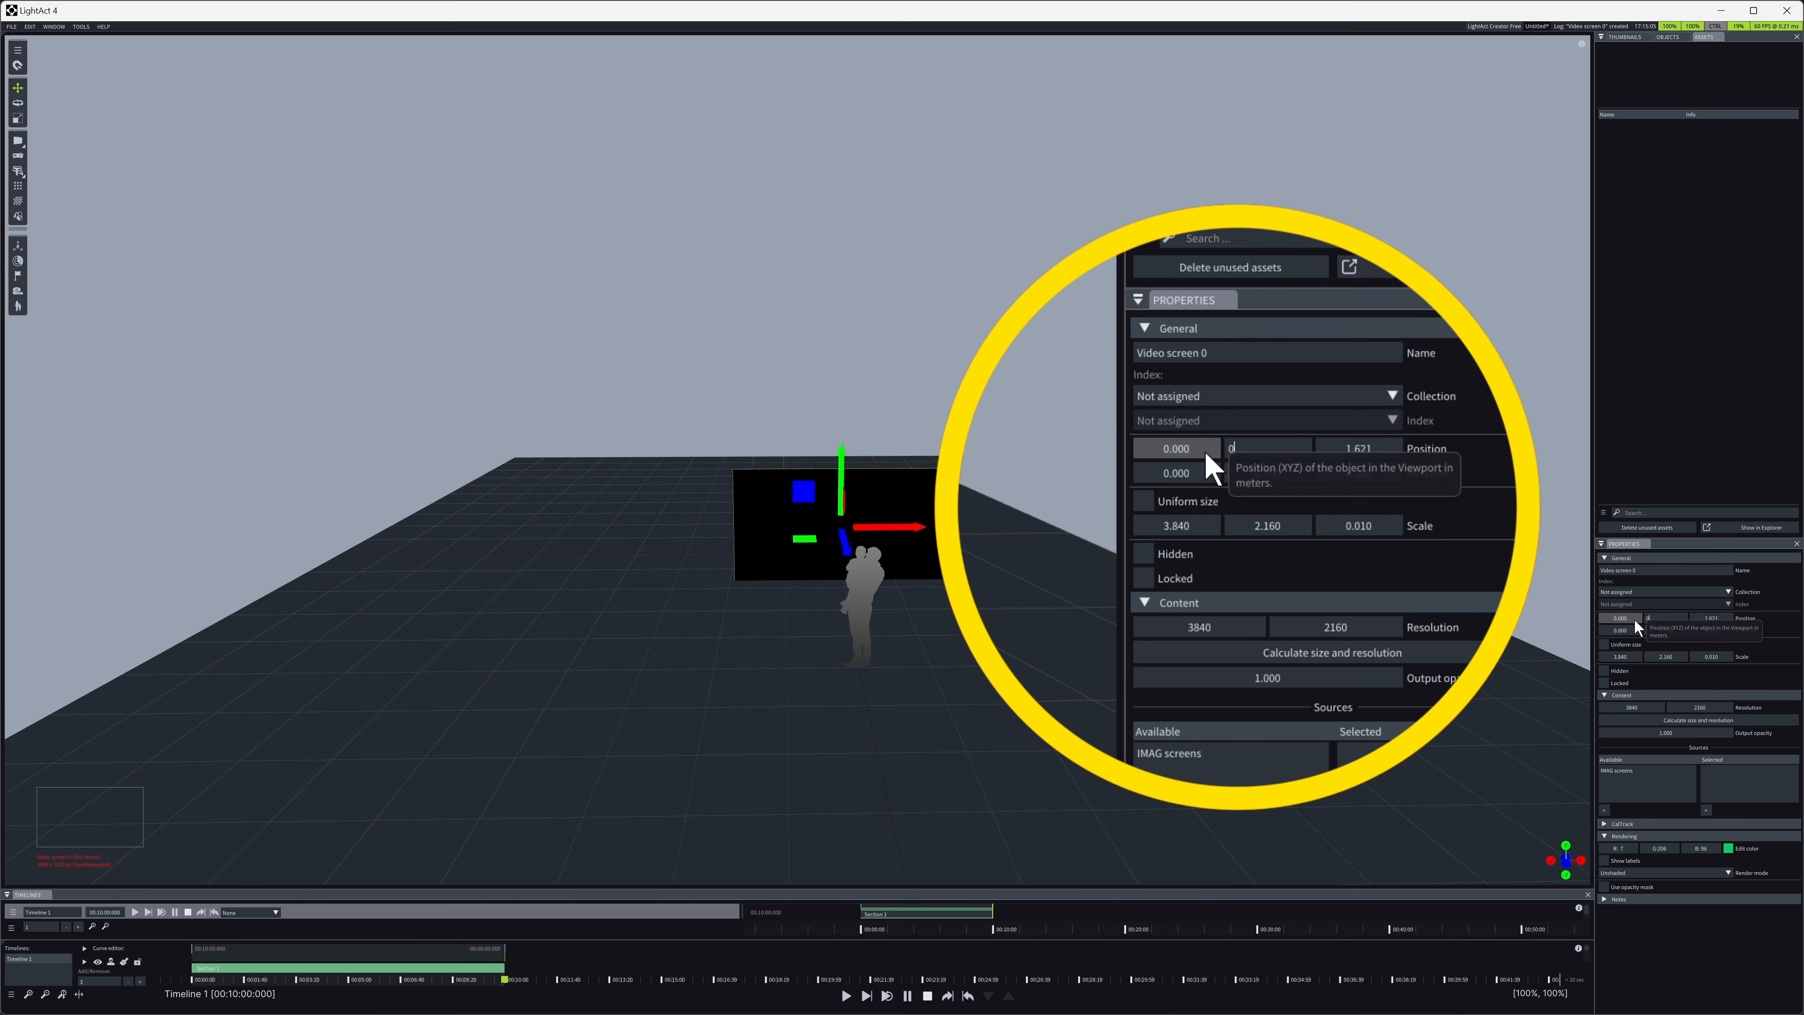
{"action": "key", "text": "Tab"}
{"action": "type", "text": "0"}
{"action": "key", "text": "Return"}
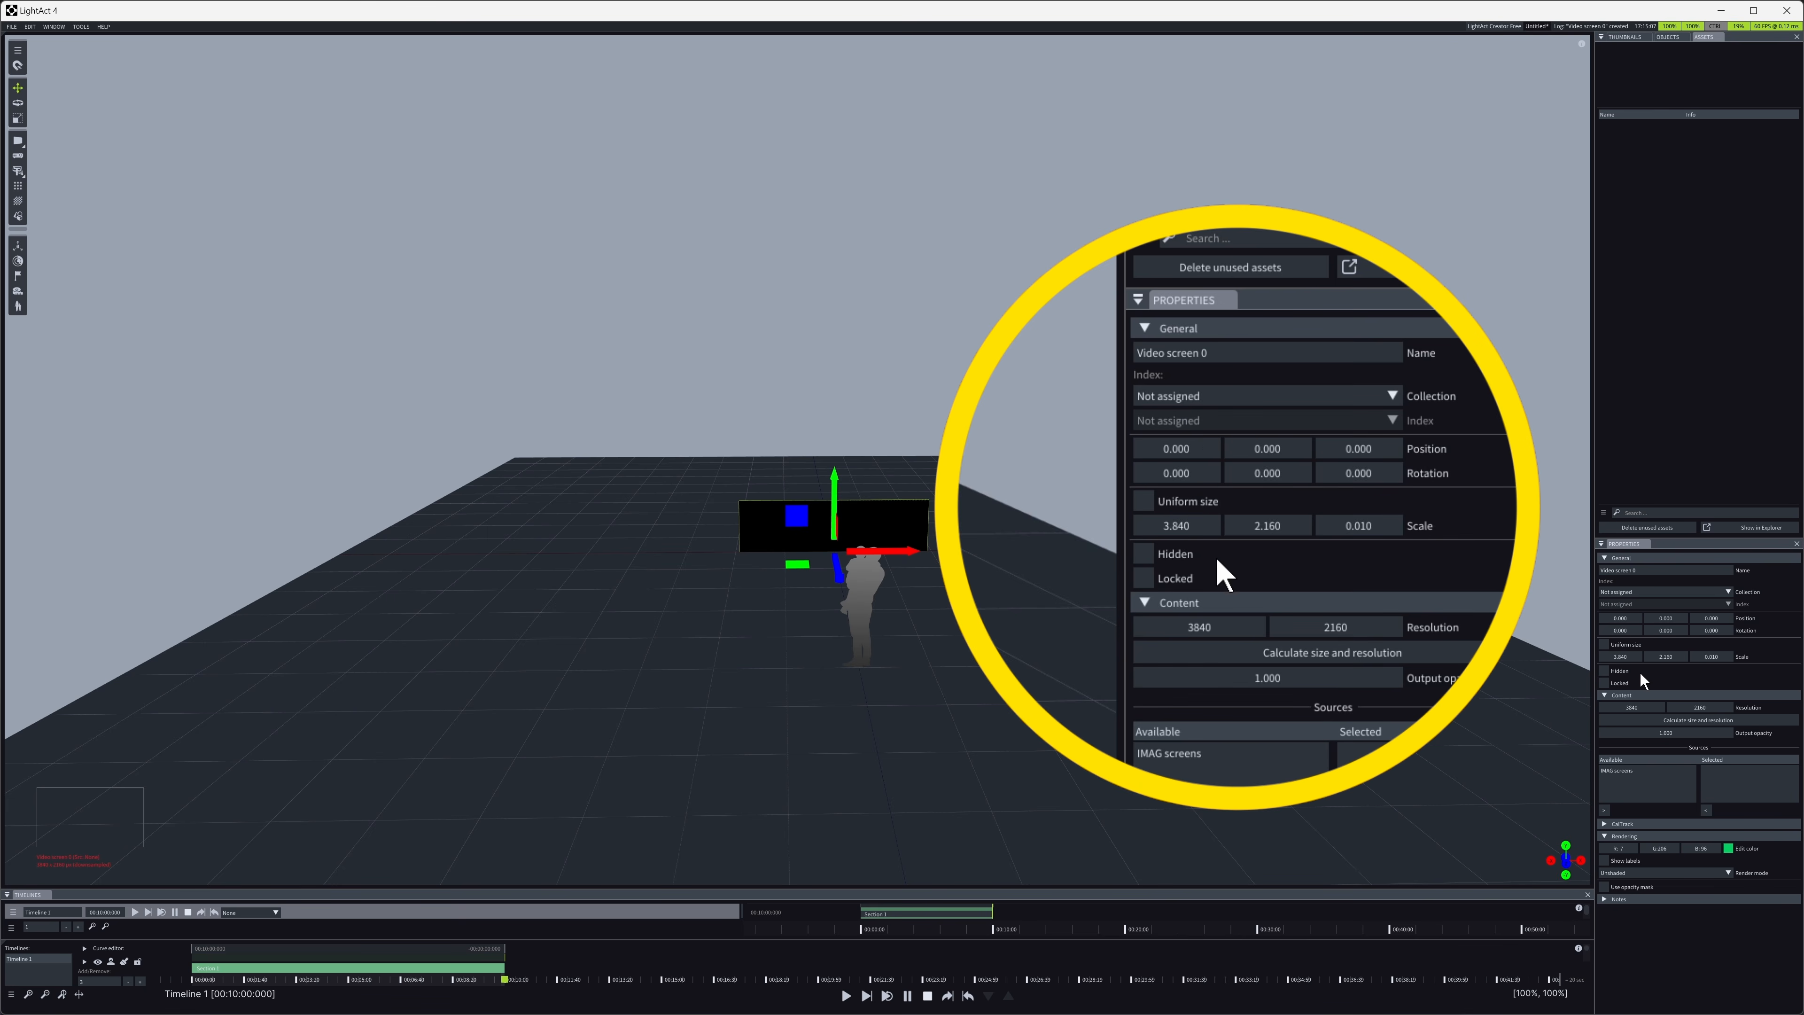
- Set the video screen's scale to 8 m wide and 4.5 m high
{"action": "left_click", "coordinate": [1625, 656]}
{"action": "type", "text": "8"}
{"action": "key", "text": "Tab"}
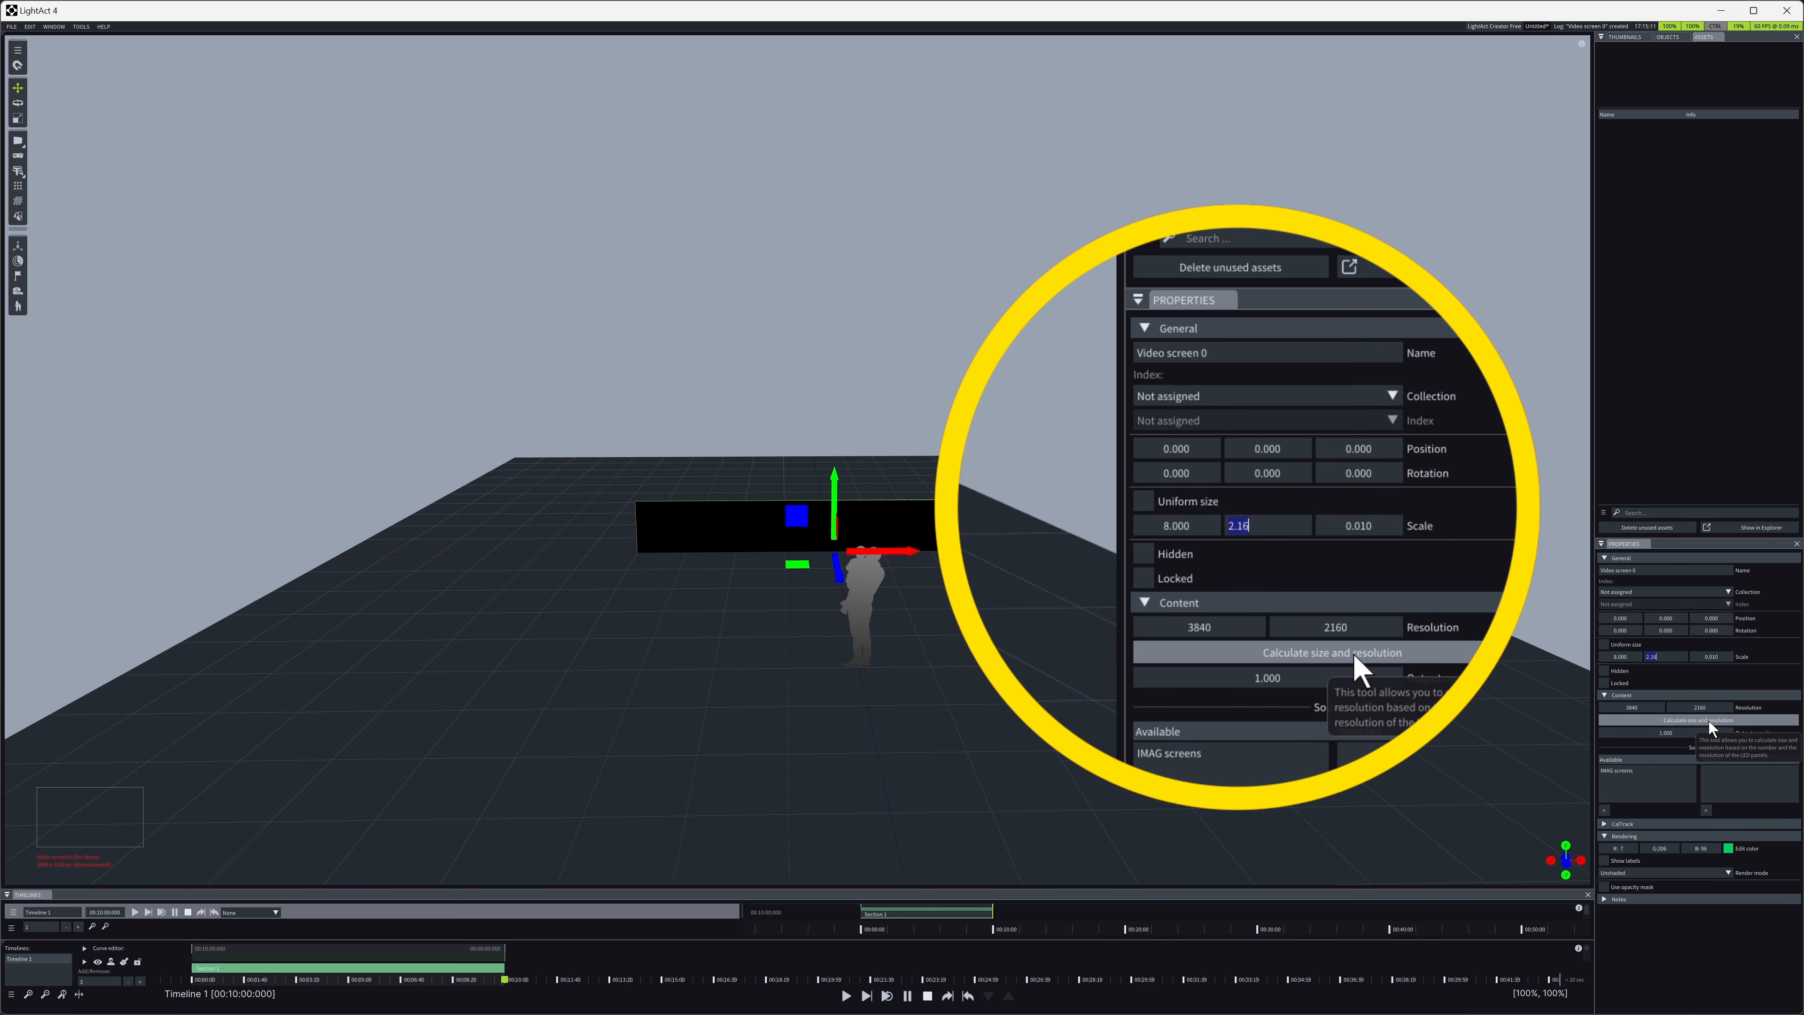
{"action": "type", "text": "4.5"}
{"action": "key", "text": "Return"}
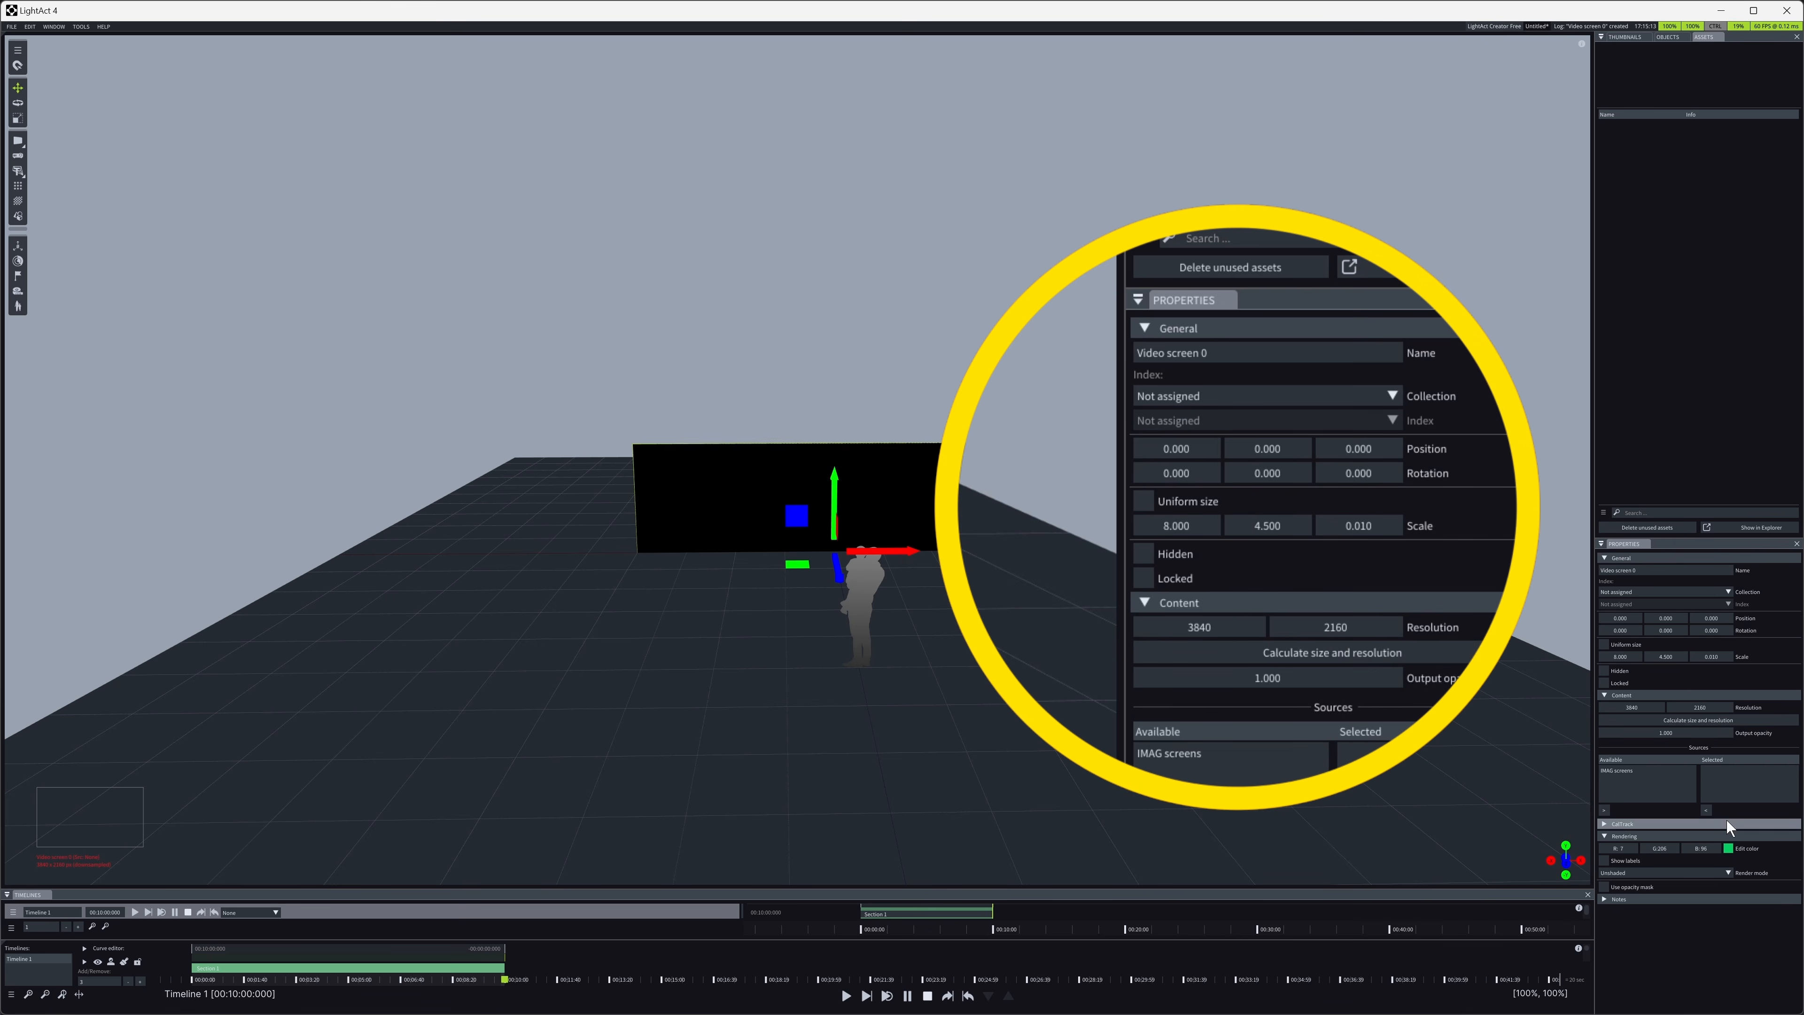
- Set the video screen's Y position to half its height by entering 4.5/2
{"action": "left_click", "coordinate": [1666, 617]}
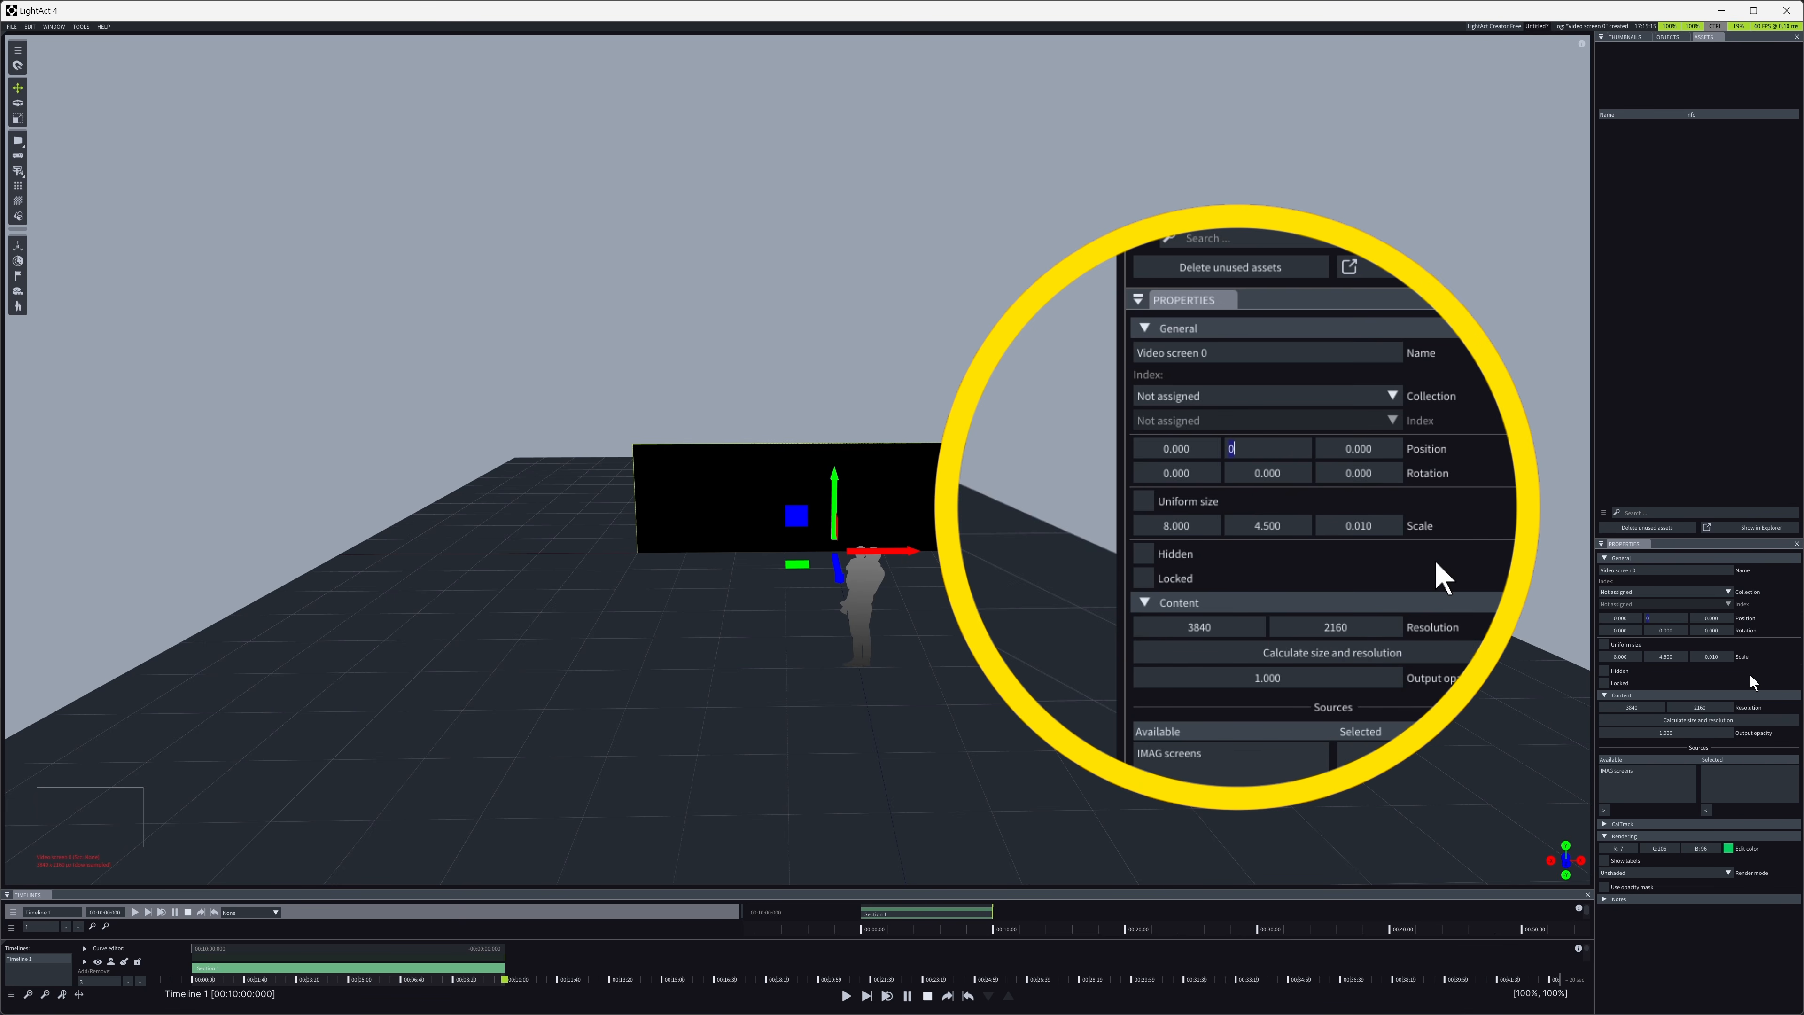
{"action": "type", "text": "4.5/2"}
{"action": "key", "text": "Return"}
{"action": "mouse_move", "coordinate": [984, 672]}
{"action": "middle_mouse_down"}
{"action": "mouse_move", "coordinate": [1091, 639]}
{"action": "mouse_move", "coordinate": [1021, 700]}
{"action": "mouse_move", "coordinate": [911, 655]}
{"action": "mouse_move", "coordinate": [983, 677]}
{"action": "middle_mouse_up"}
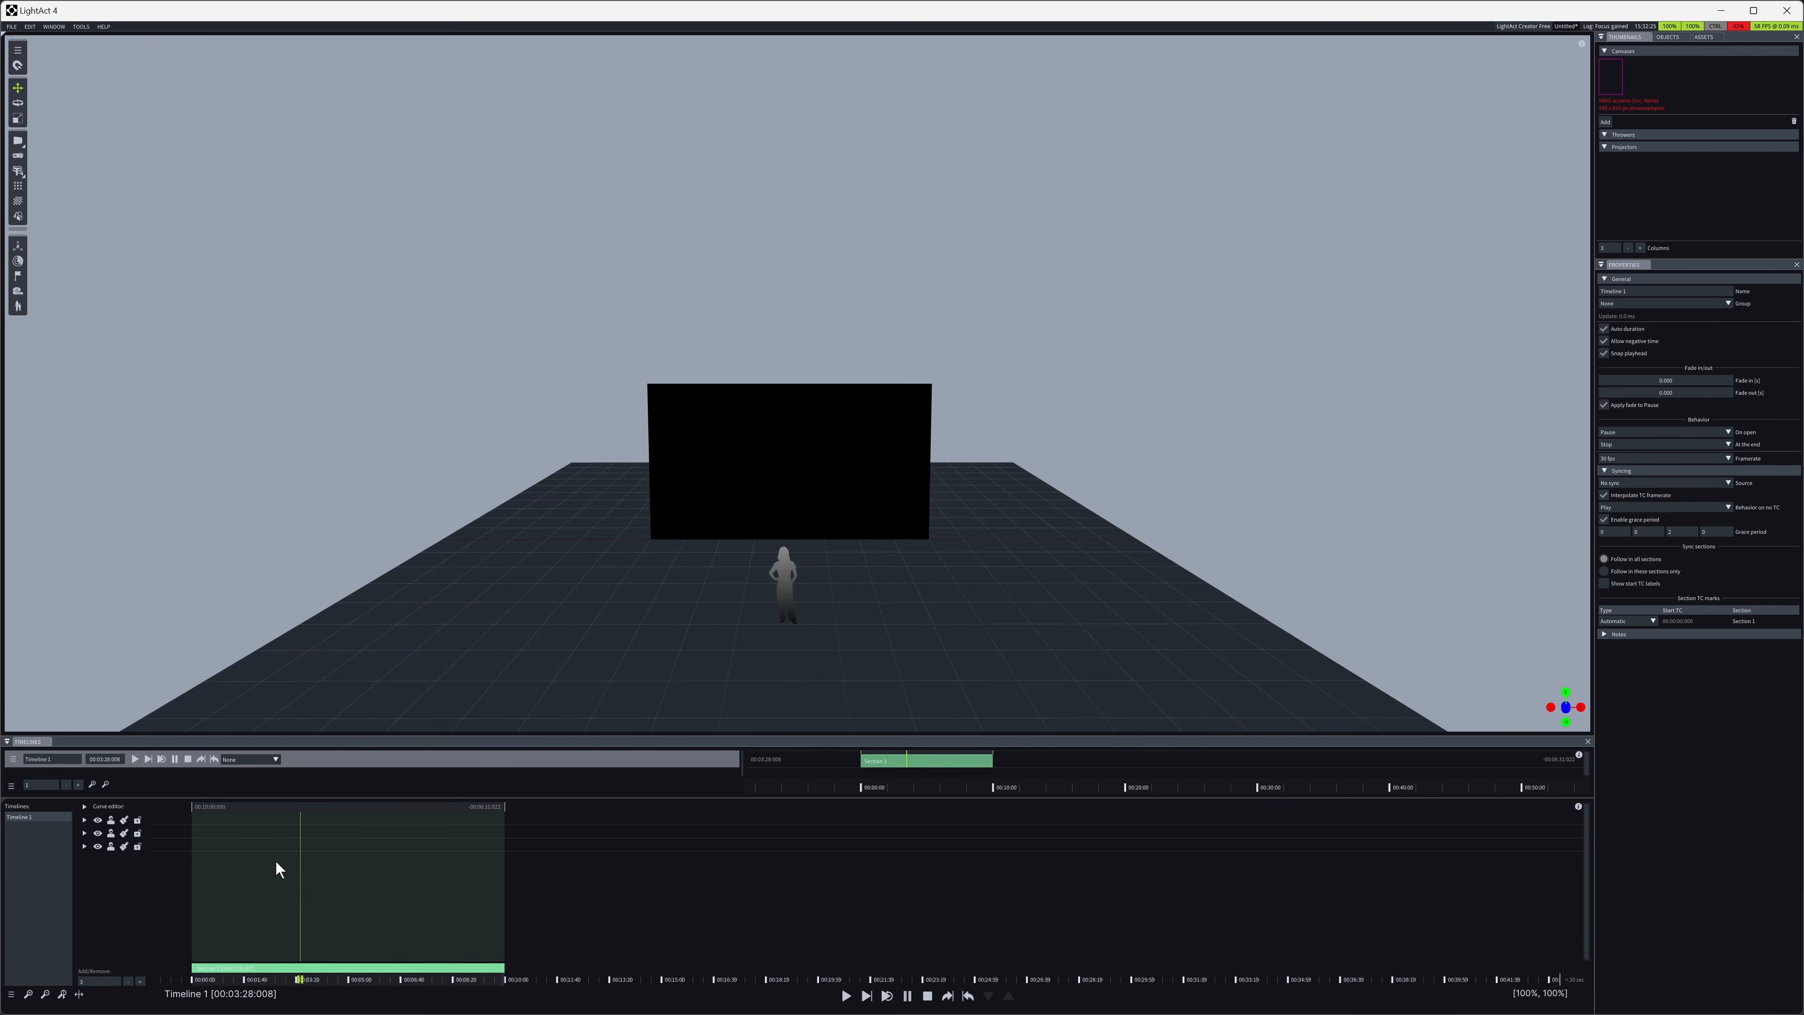
- Add a Color grid generative layer to the timeline and stretch it across the whole section
{"action": "right_click", "coordinate": [276, 848]}
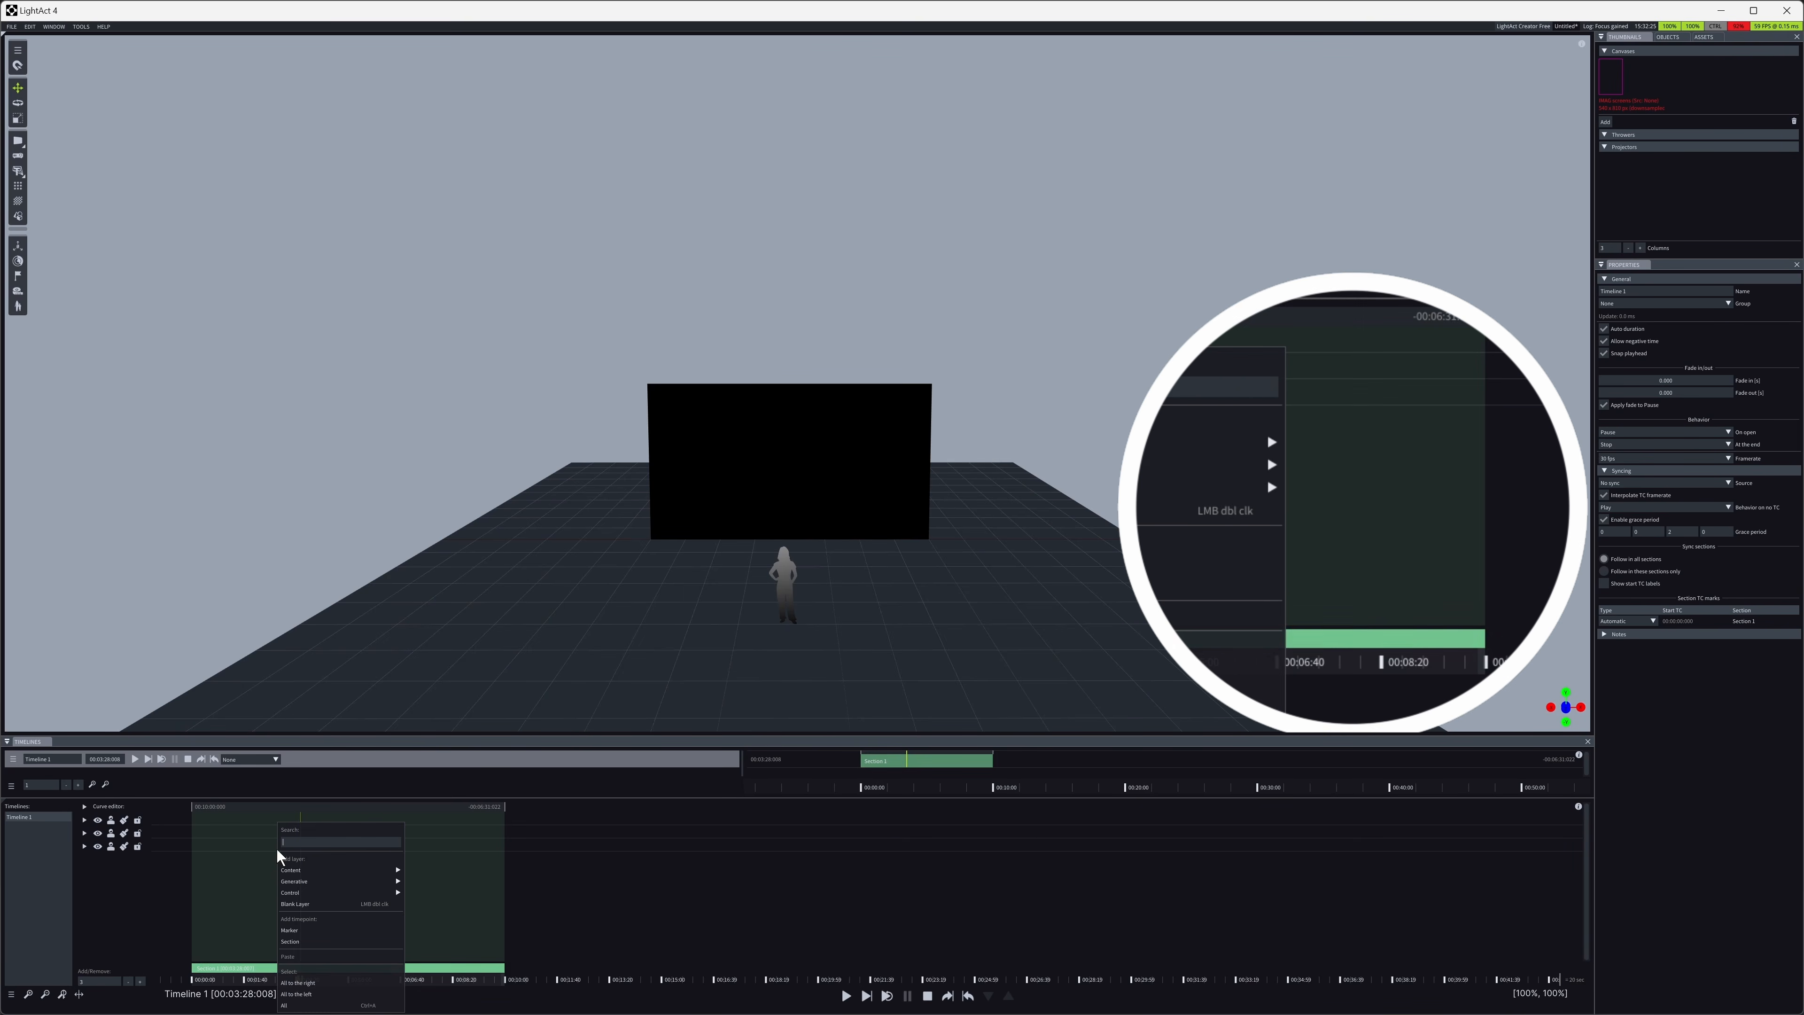
{"action": "mouse_move", "coordinate": [356, 879]}
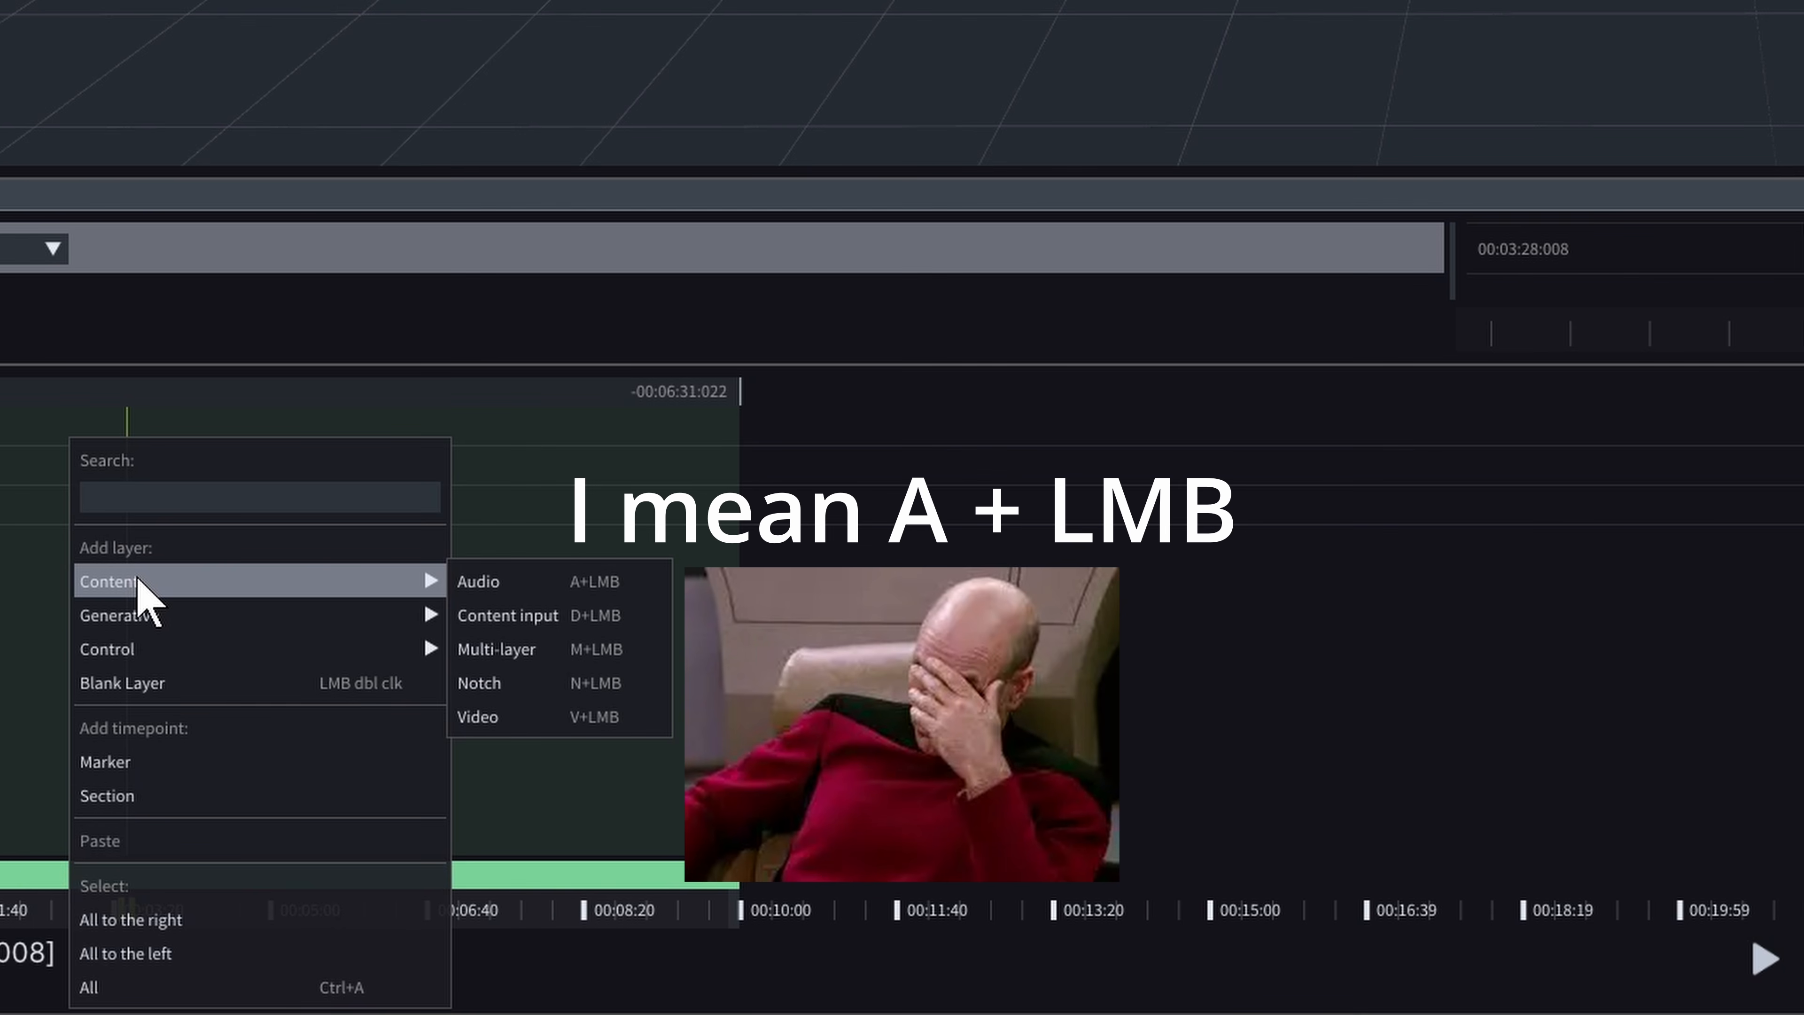
{"action": "mouse_move", "coordinate": [307, 622]}
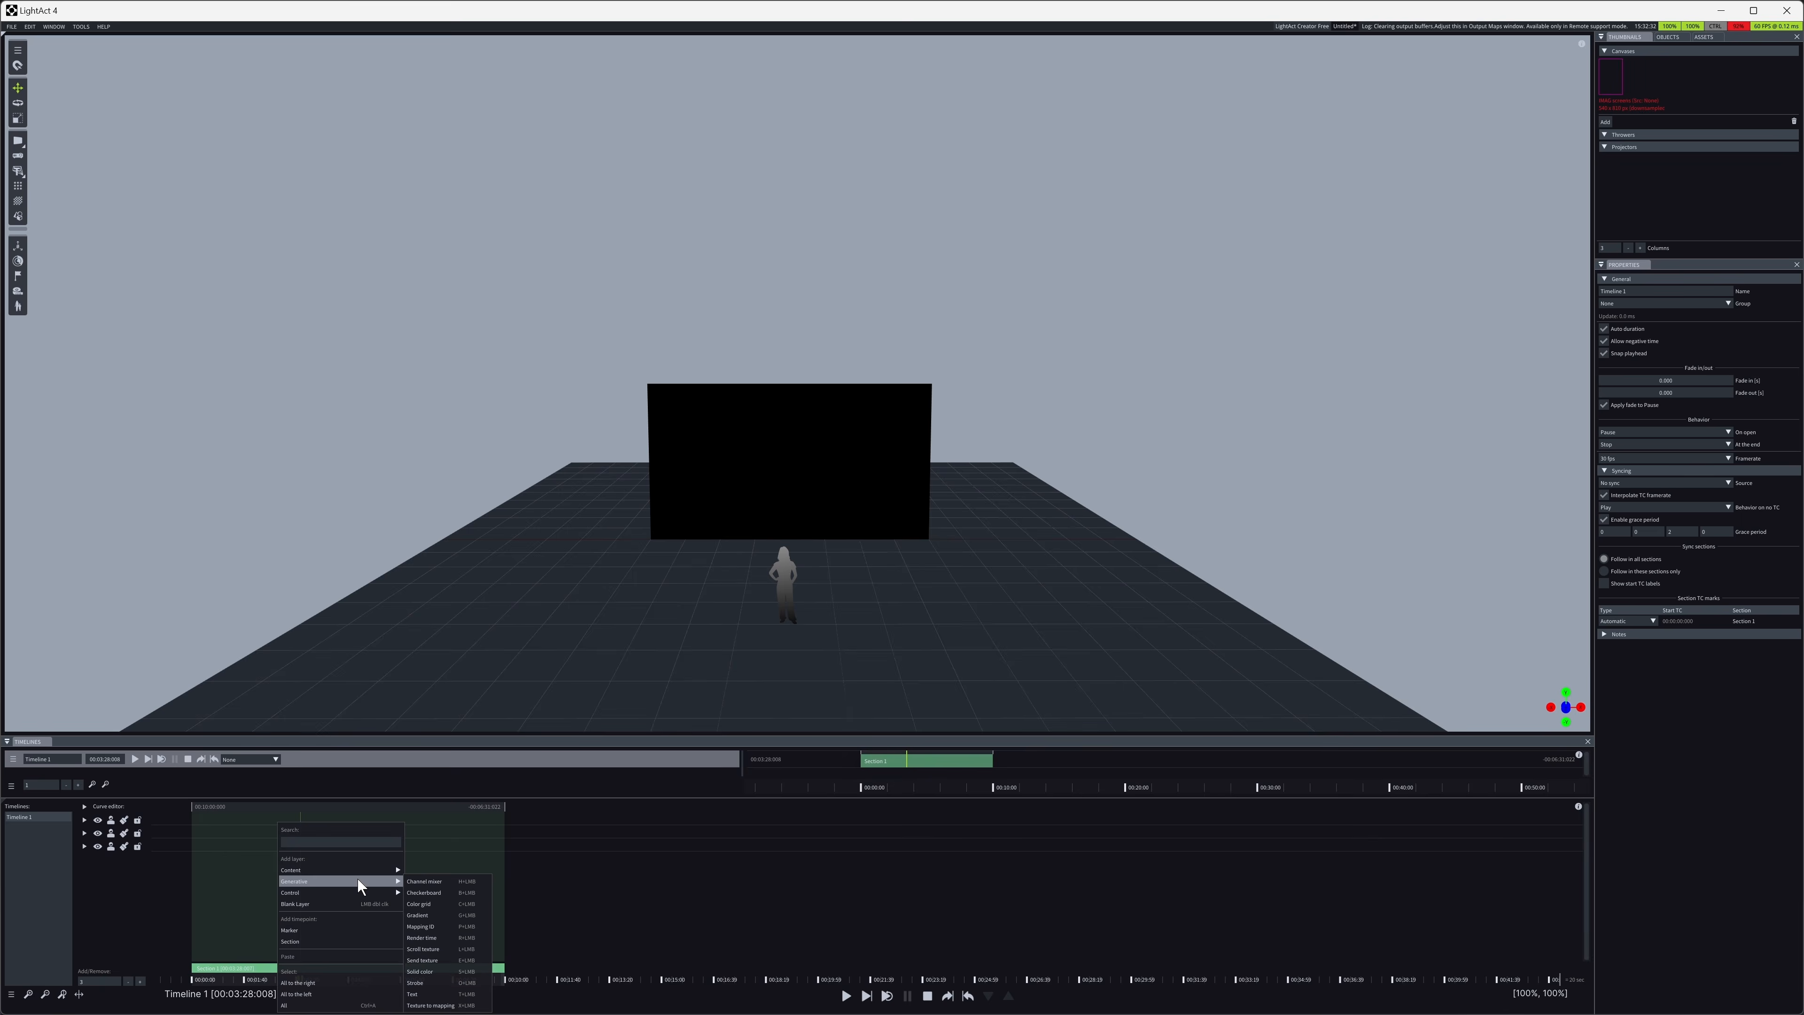
{"action": "left_click", "coordinate": [430, 902]}
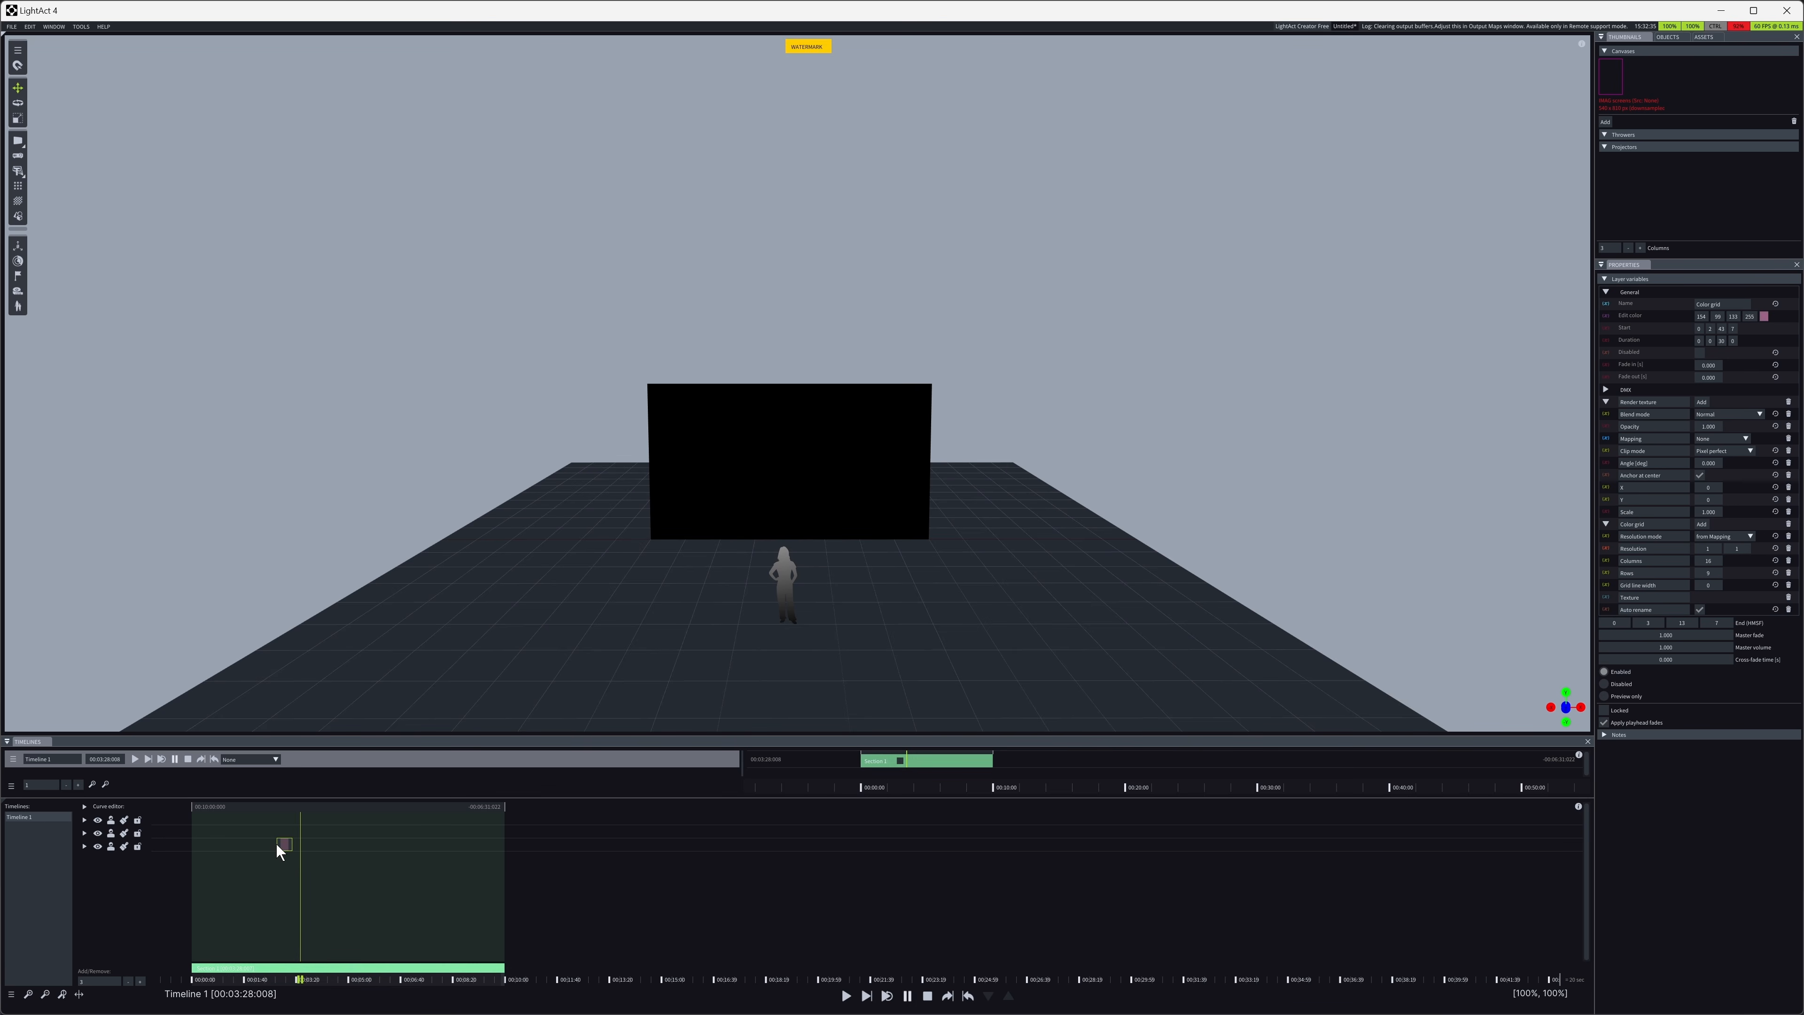
{"action": "left_click_drag", "start_coordinate": [277, 844], "coordinate": [503, 849]}
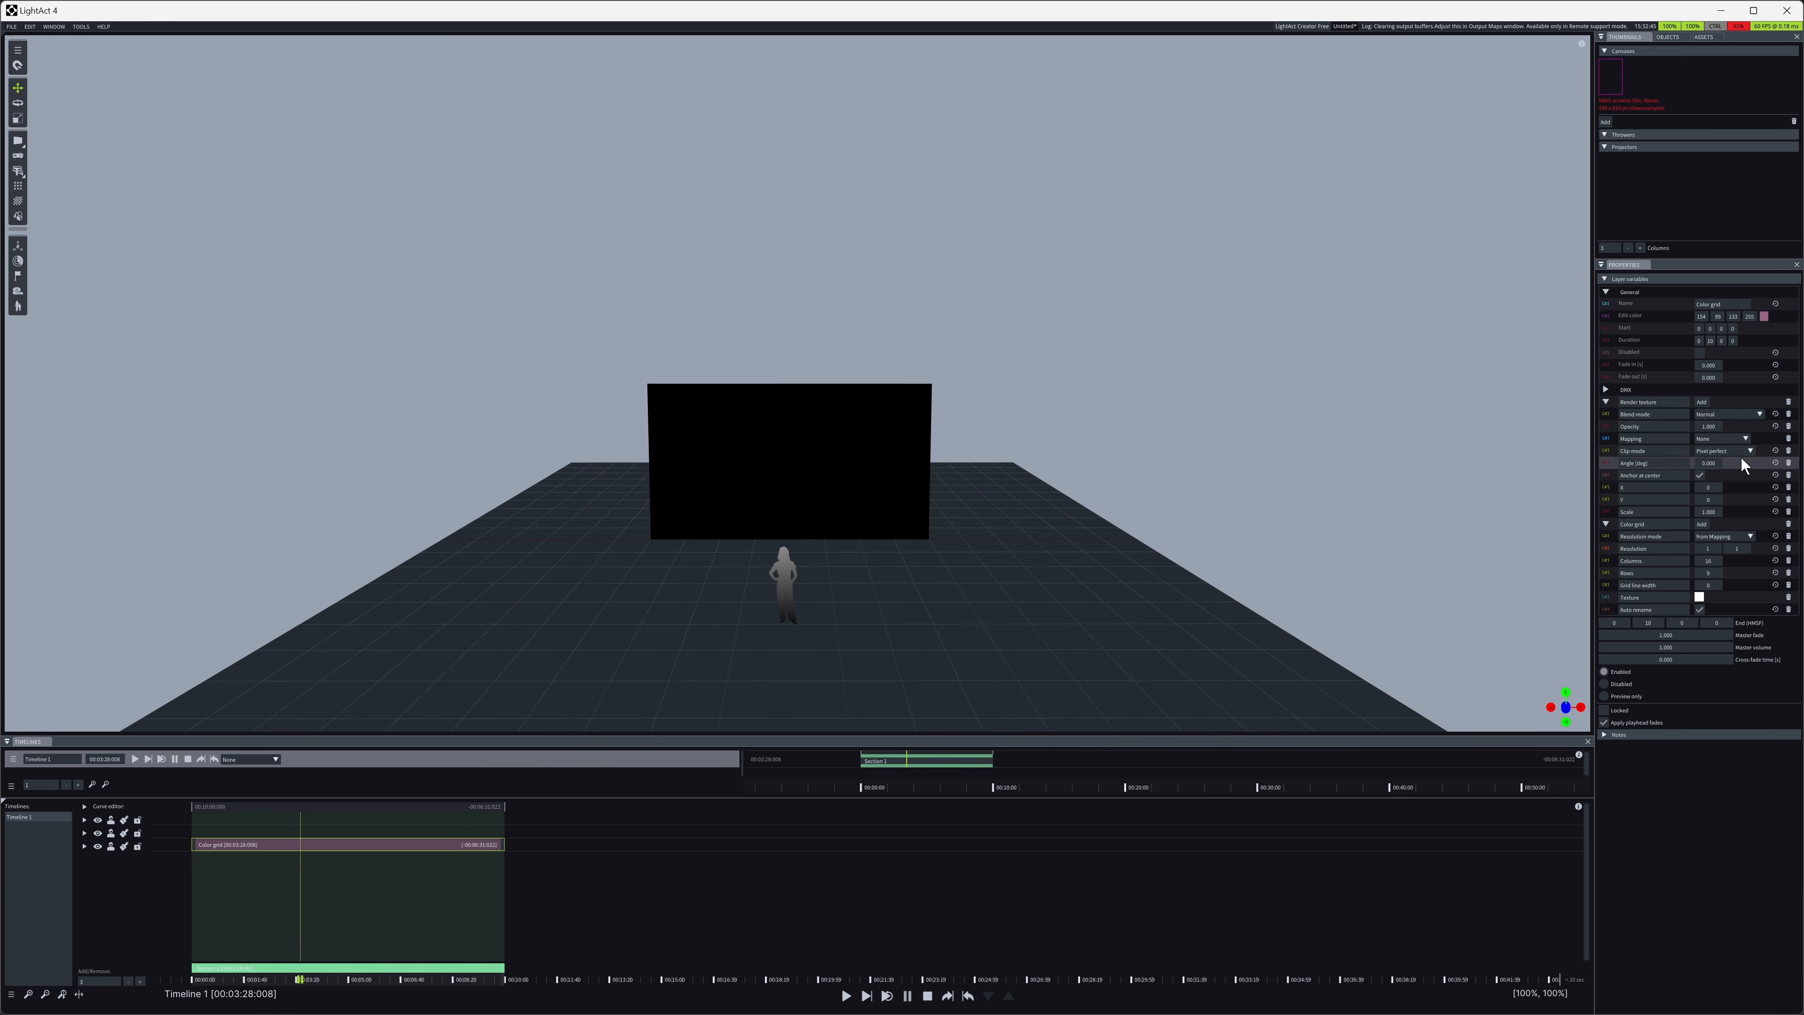
- Set the Color grid layer's mapping to the video screen
{"action": "left_click", "coordinate": [1743, 438]}
{"action": "left_click", "coordinate": [1725, 474]}
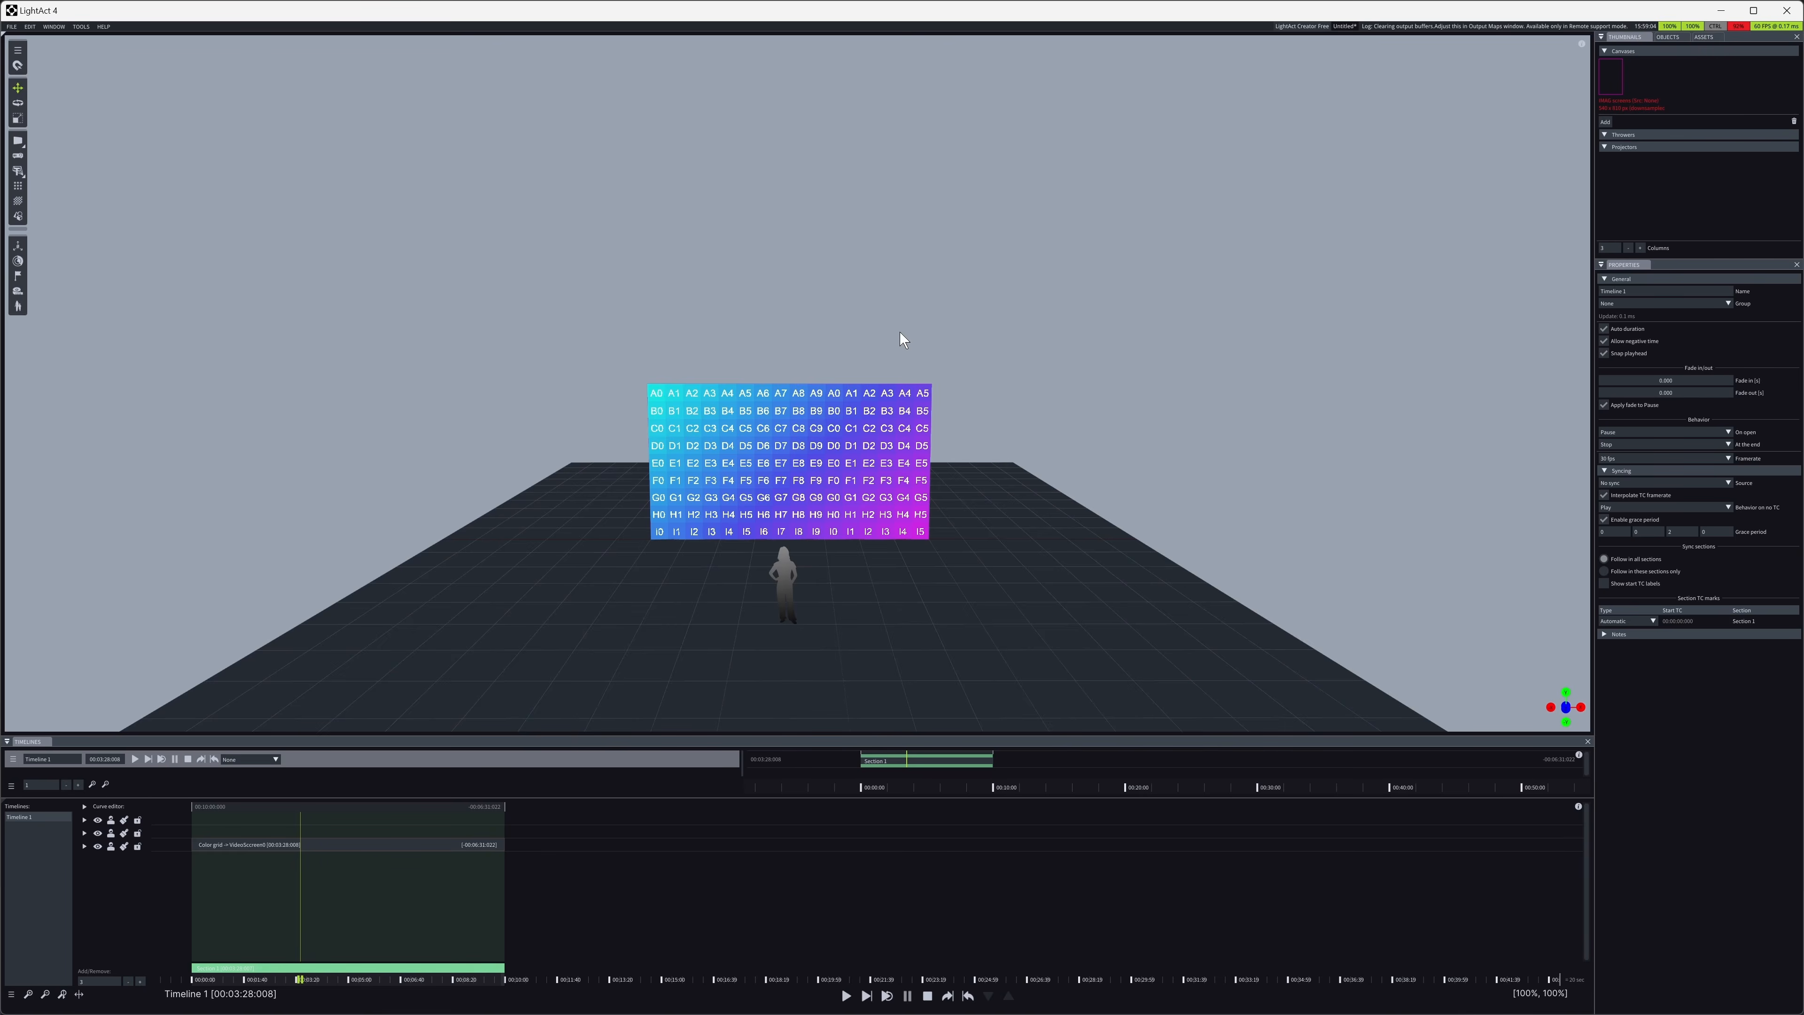
- Rename the video screen as Center Screen in the object list
{"action": "left_click", "coordinate": [874, 408]}
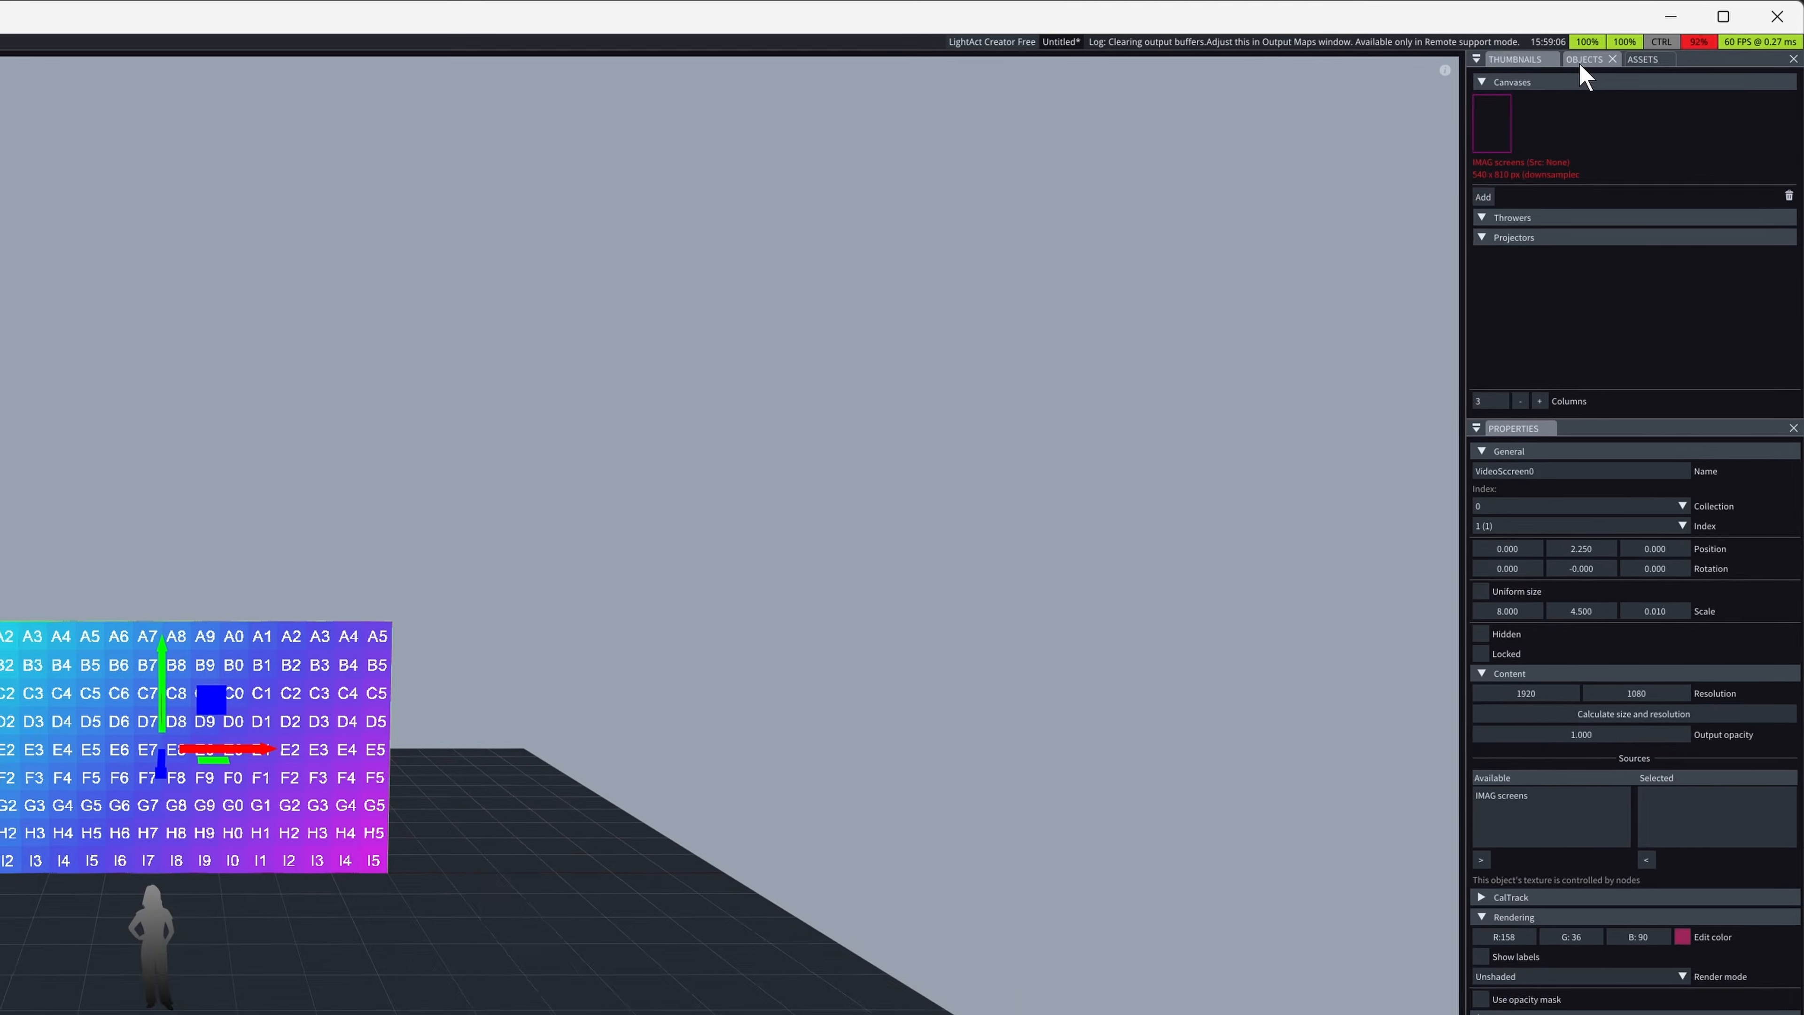
{"action": "left_click", "coordinate": [1667, 36]}
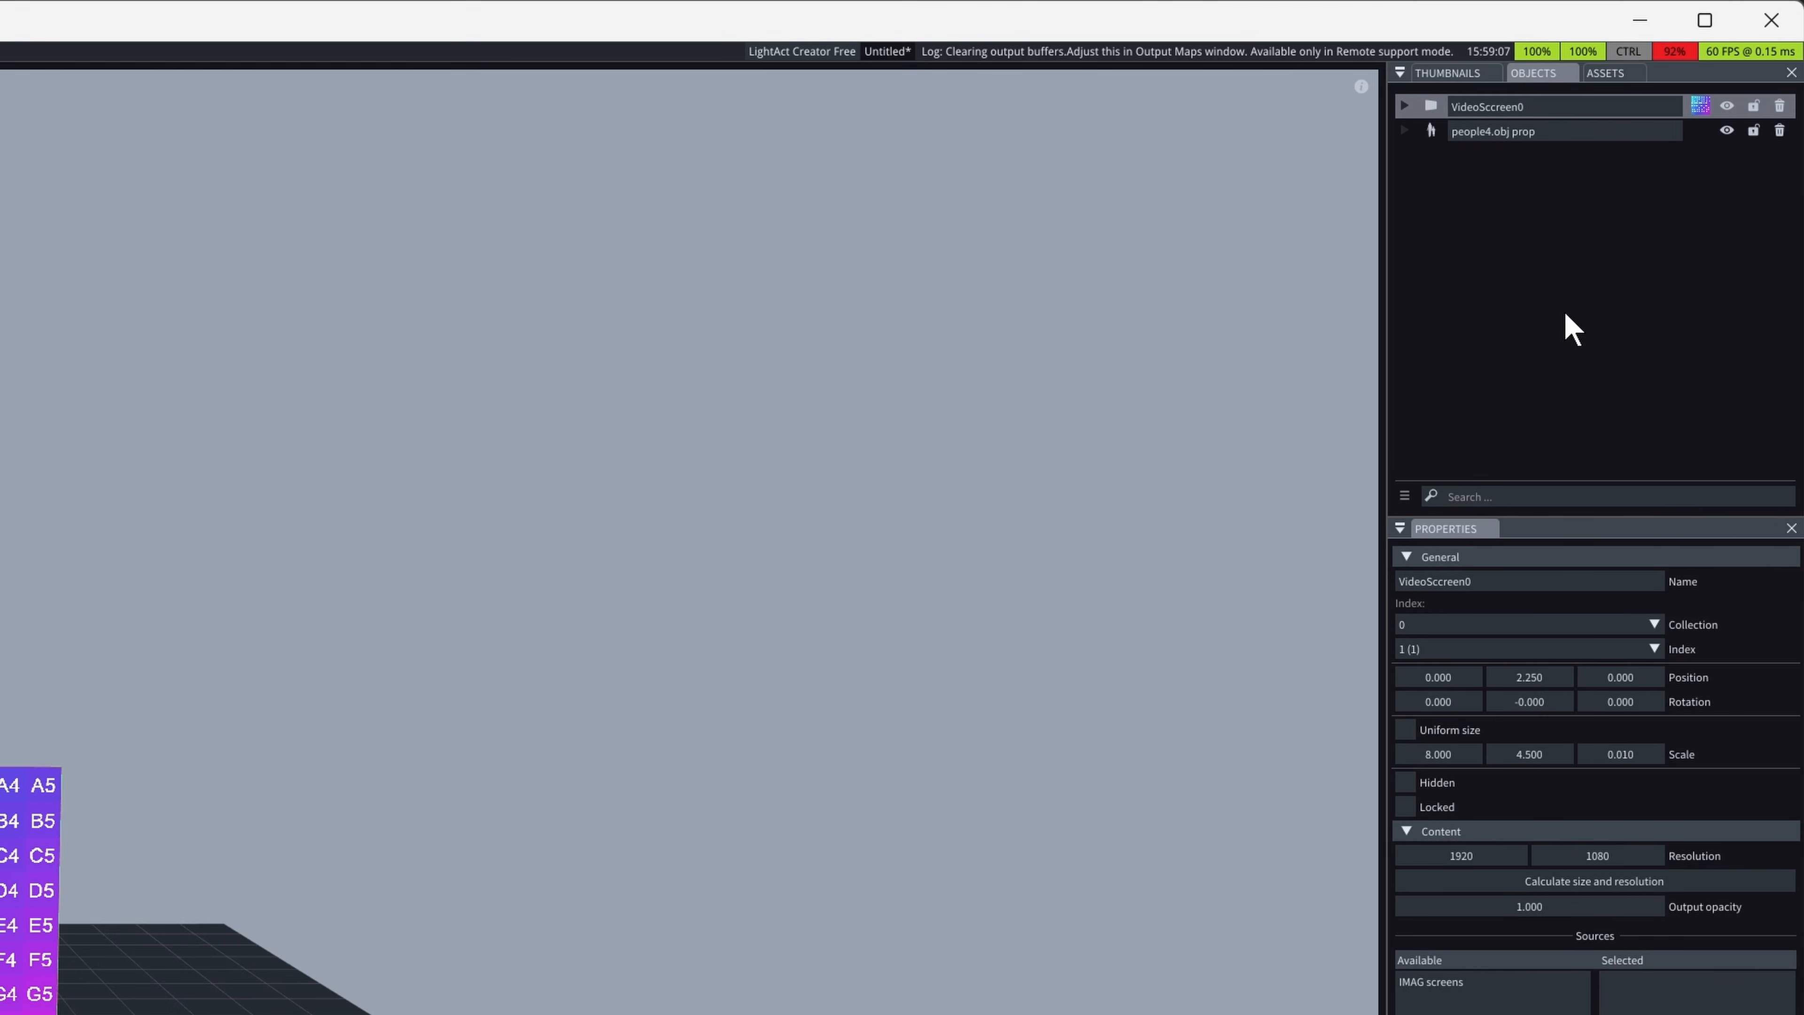
{"action": "left_click", "coordinate": [1534, 214]}
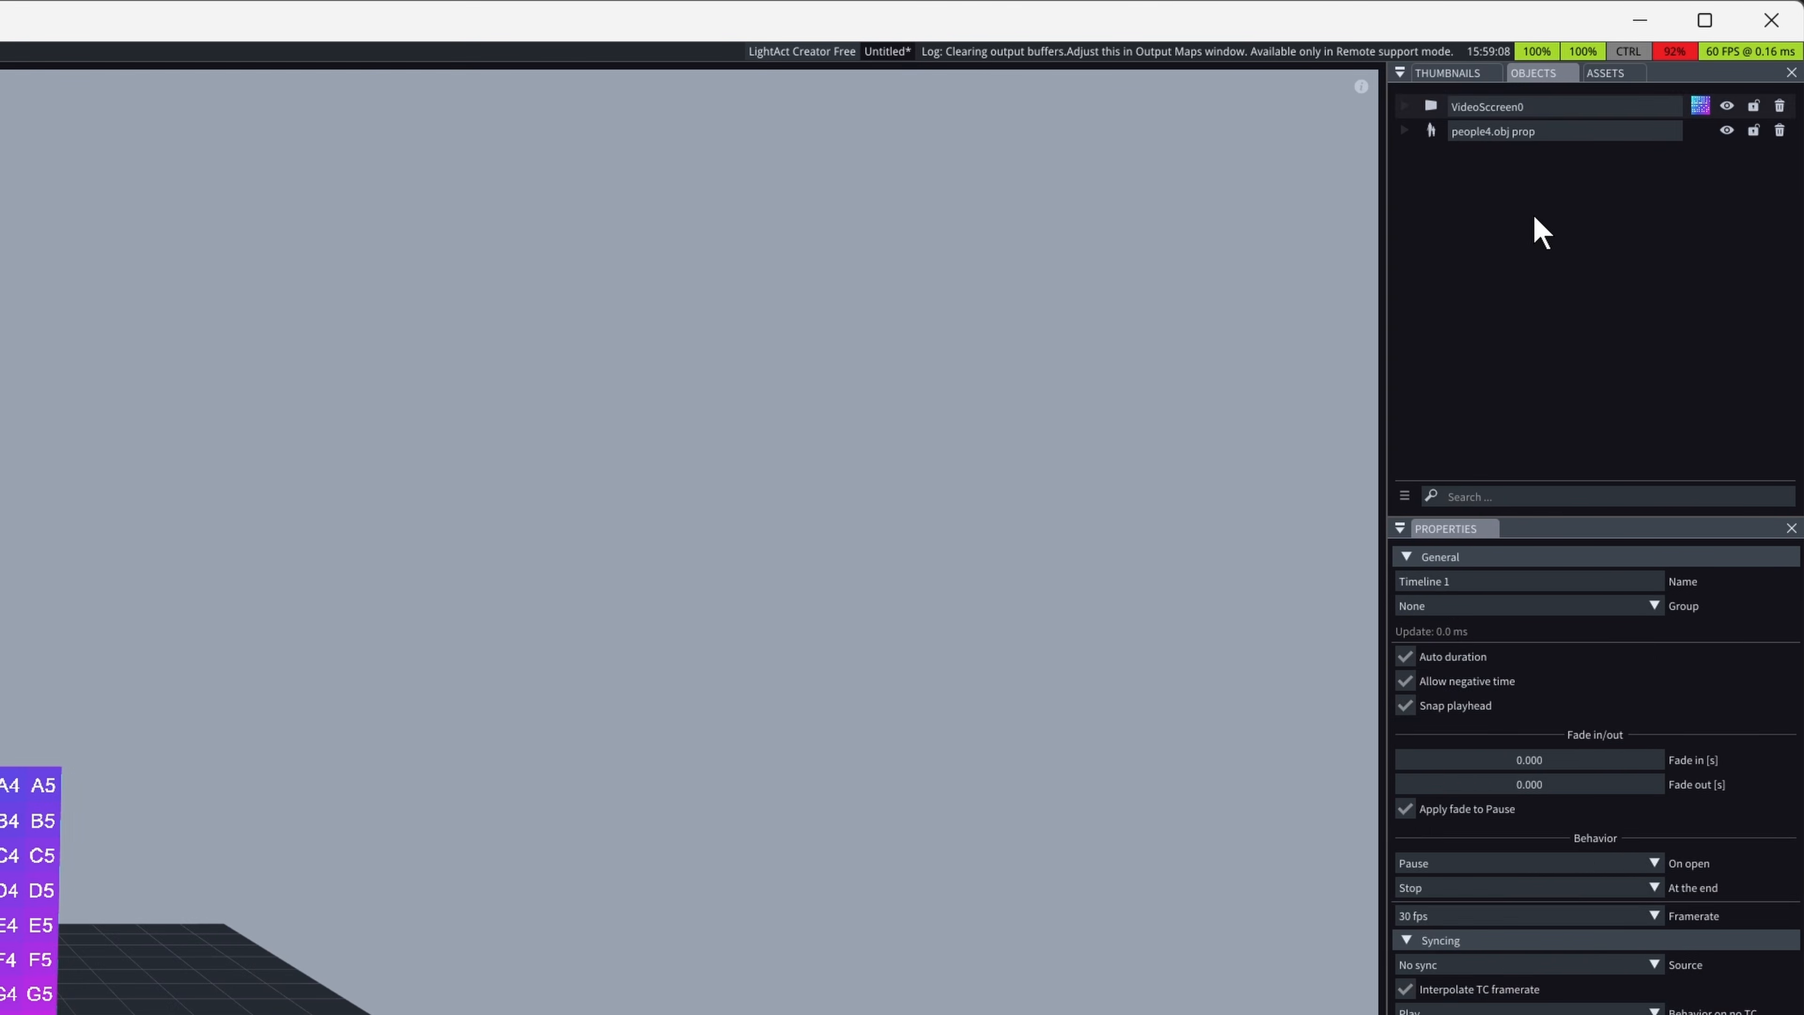
{"action": "left_click", "coordinate": [1534, 108]}
{"action": "key", "text": "BackSpace"}
{"action": "key", "text": "BackSpace"}
{"action": "key", "text": "BackSpace"}
{"action": "key", "text": "BackSpace"}
{"action": "key", "text": "BackSpace"}
{"action": "key", "text": "BackSpace"}
{"action": "key", "text": "BackSpace"}
{"action": "key", "text": "BackSpace"}
{"action": "key", "text": "BackSpace"}
{"action": "key", "text": "BackSpace"}
{"action": "key", "text": "BackSpace"}
{"action": "key", "text": "BackSpace"}
{"action": "key", "text": "BackSpace"}
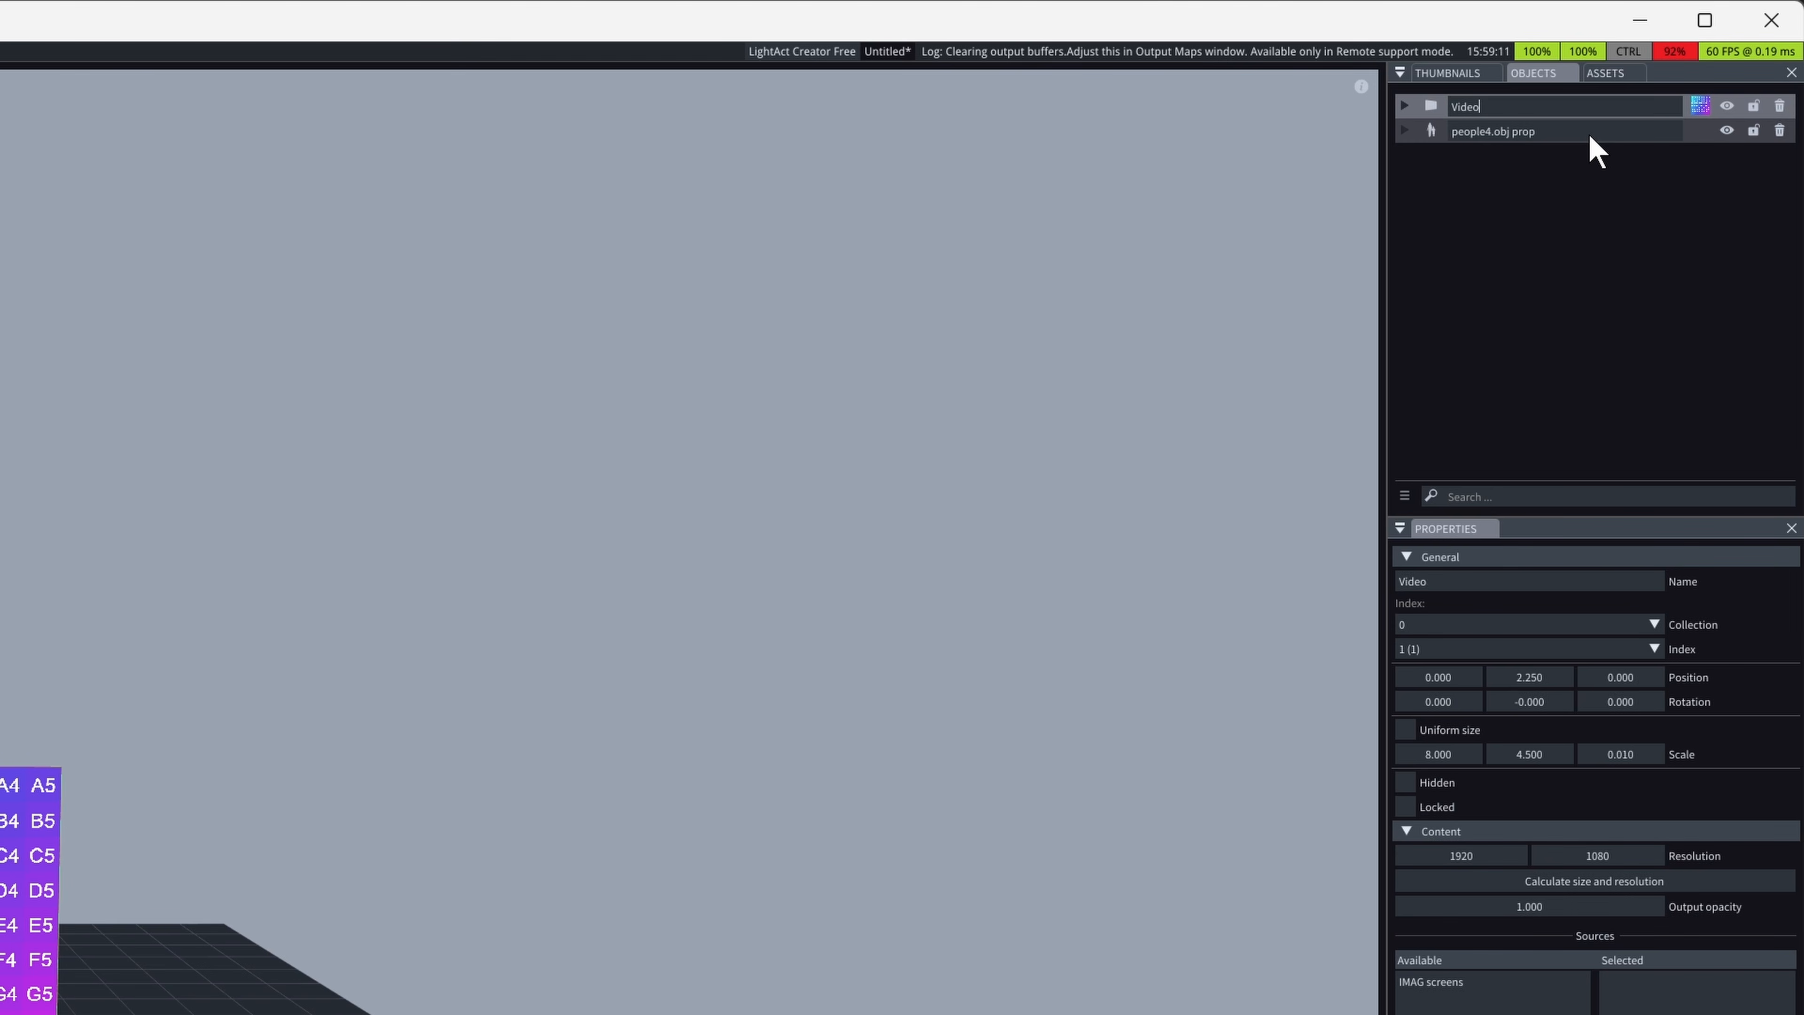
{"action": "type", "text": "Center Screen"}
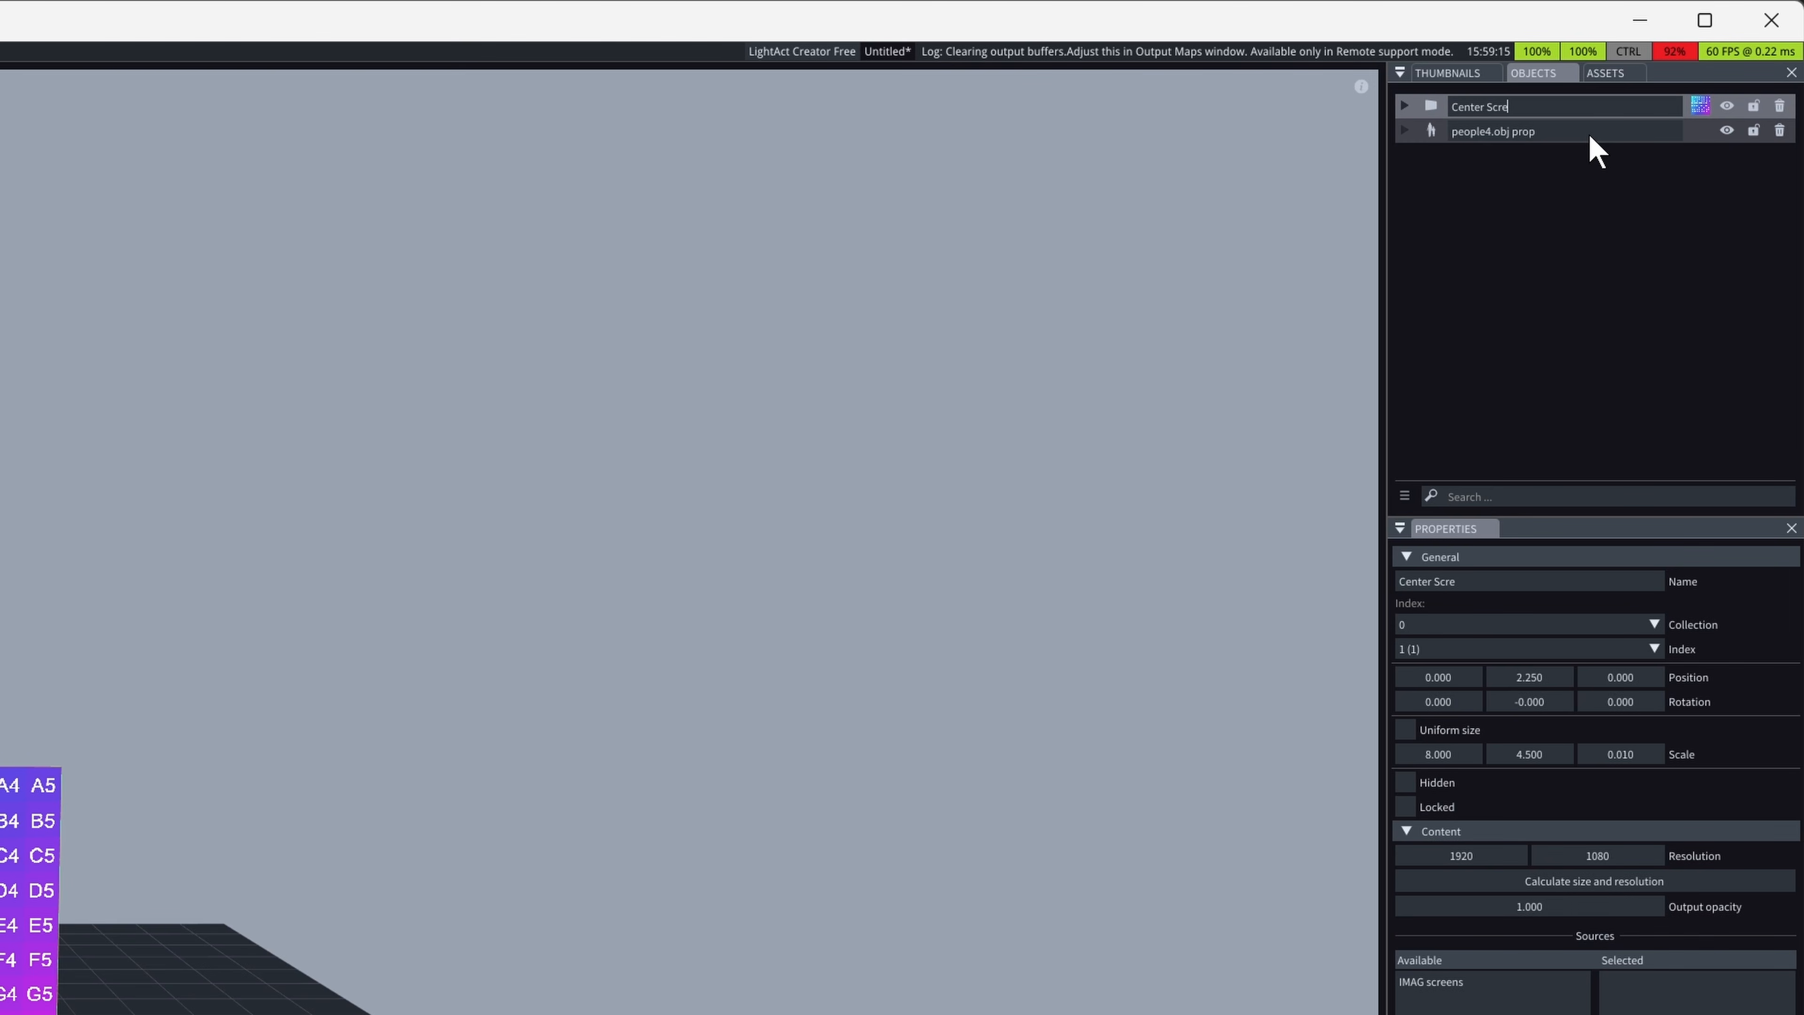
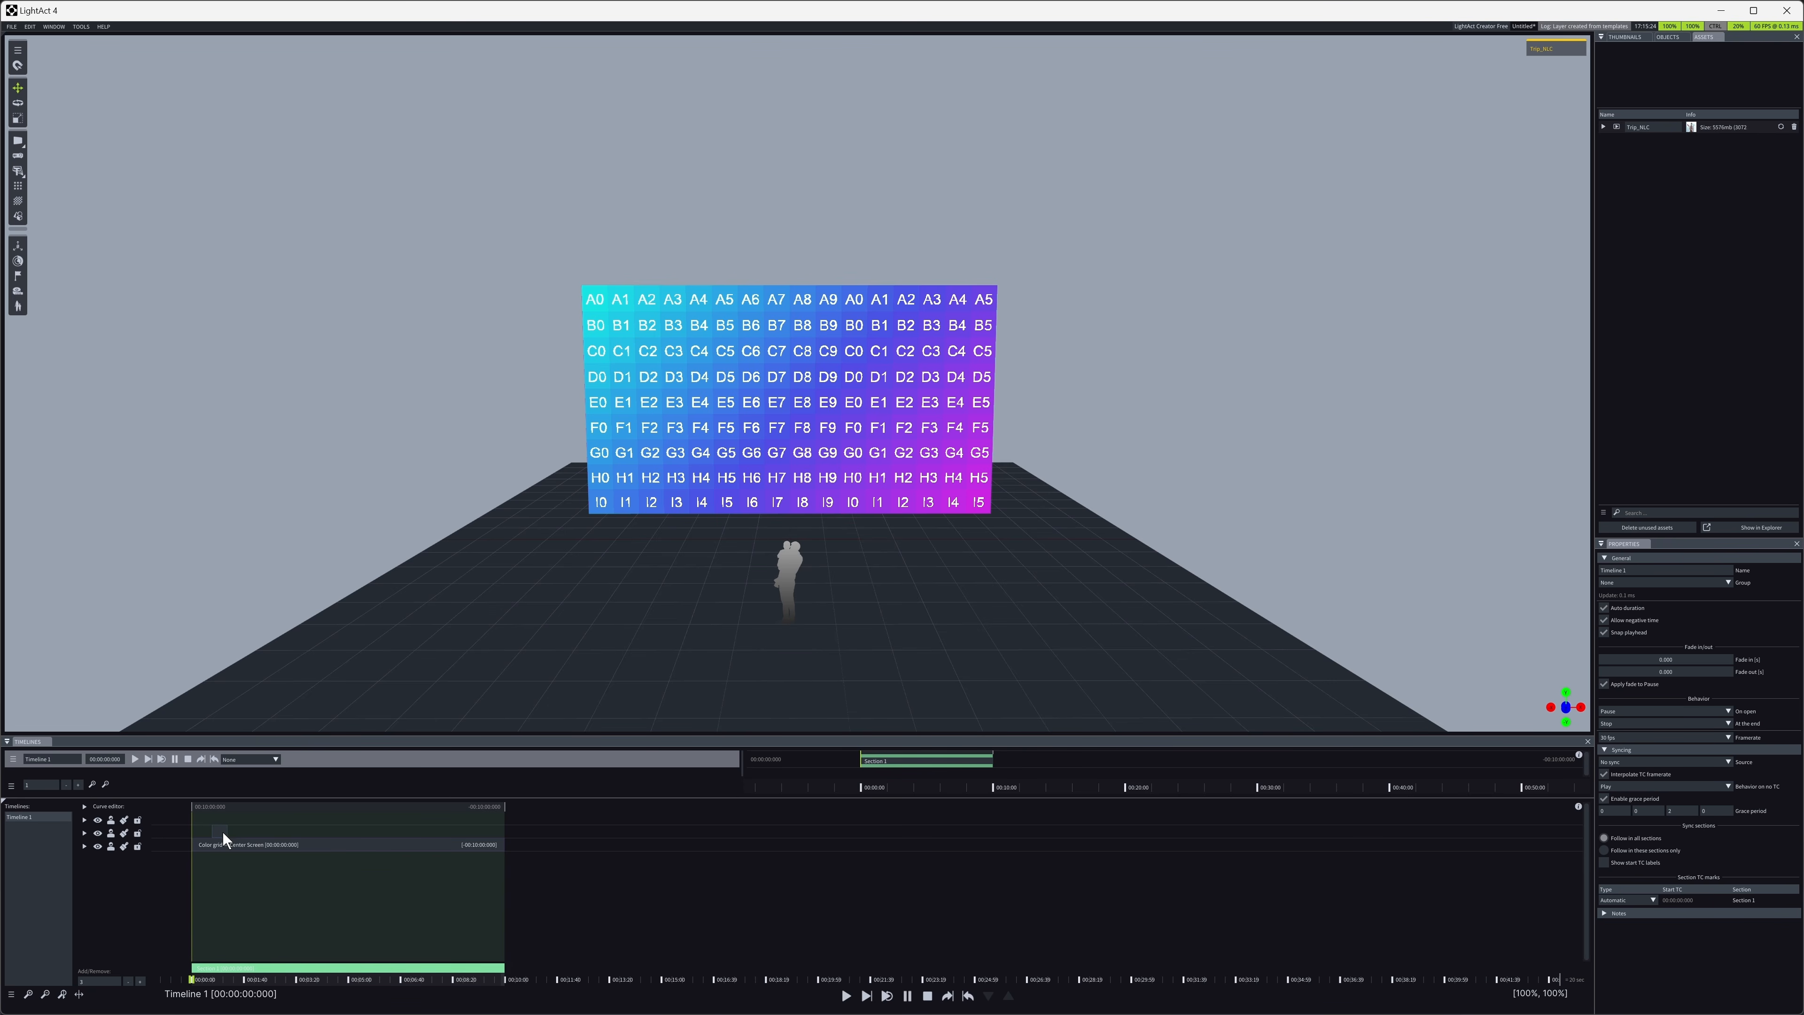
- Add a Video layer spanning the whole section above the color grid and map it to Center Screen
{"action": "double_click", "coordinate": [213, 830]}
{"action": "left_click_drag", "start_coordinate": [227, 829], "coordinate": [490, 835]}
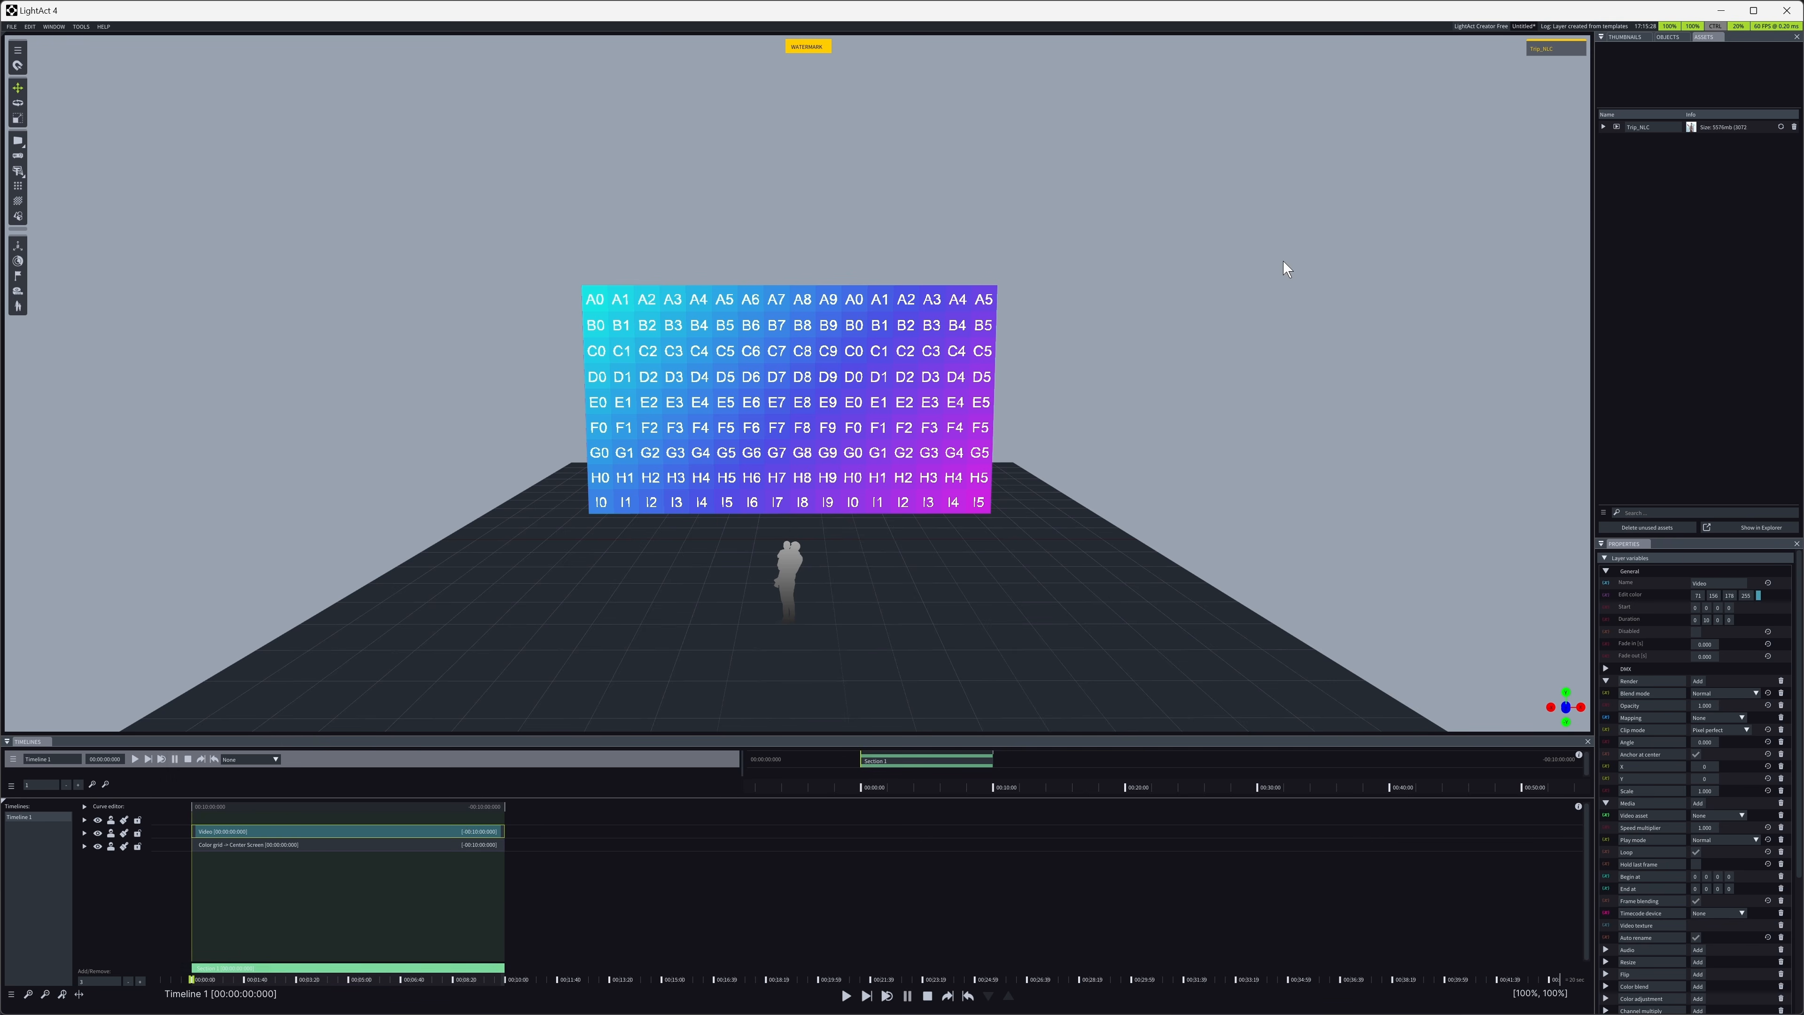
{"action": "left_click_drag", "start_coordinate": [648, 435], "coordinate": [348, 832]}
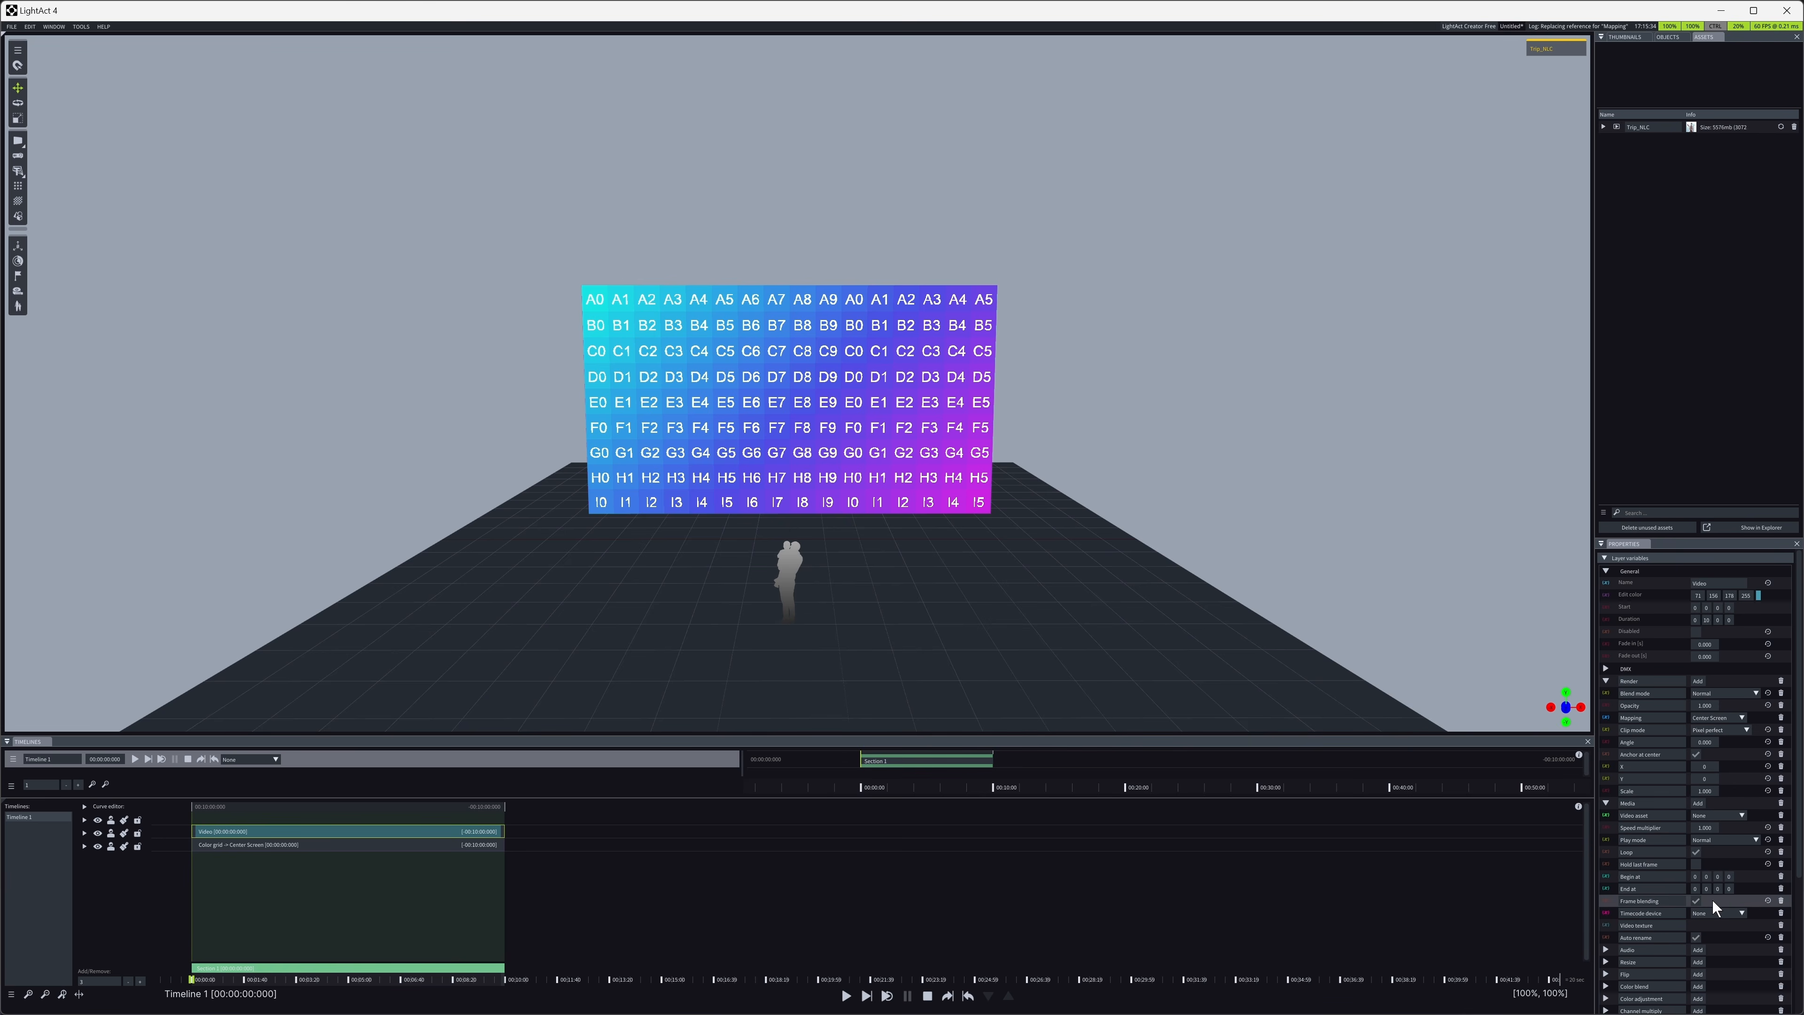
- Assign the Trip_NLC video asset to the Video layer and play the timeline
{"action": "left_click", "coordinate": [1731, 817]}
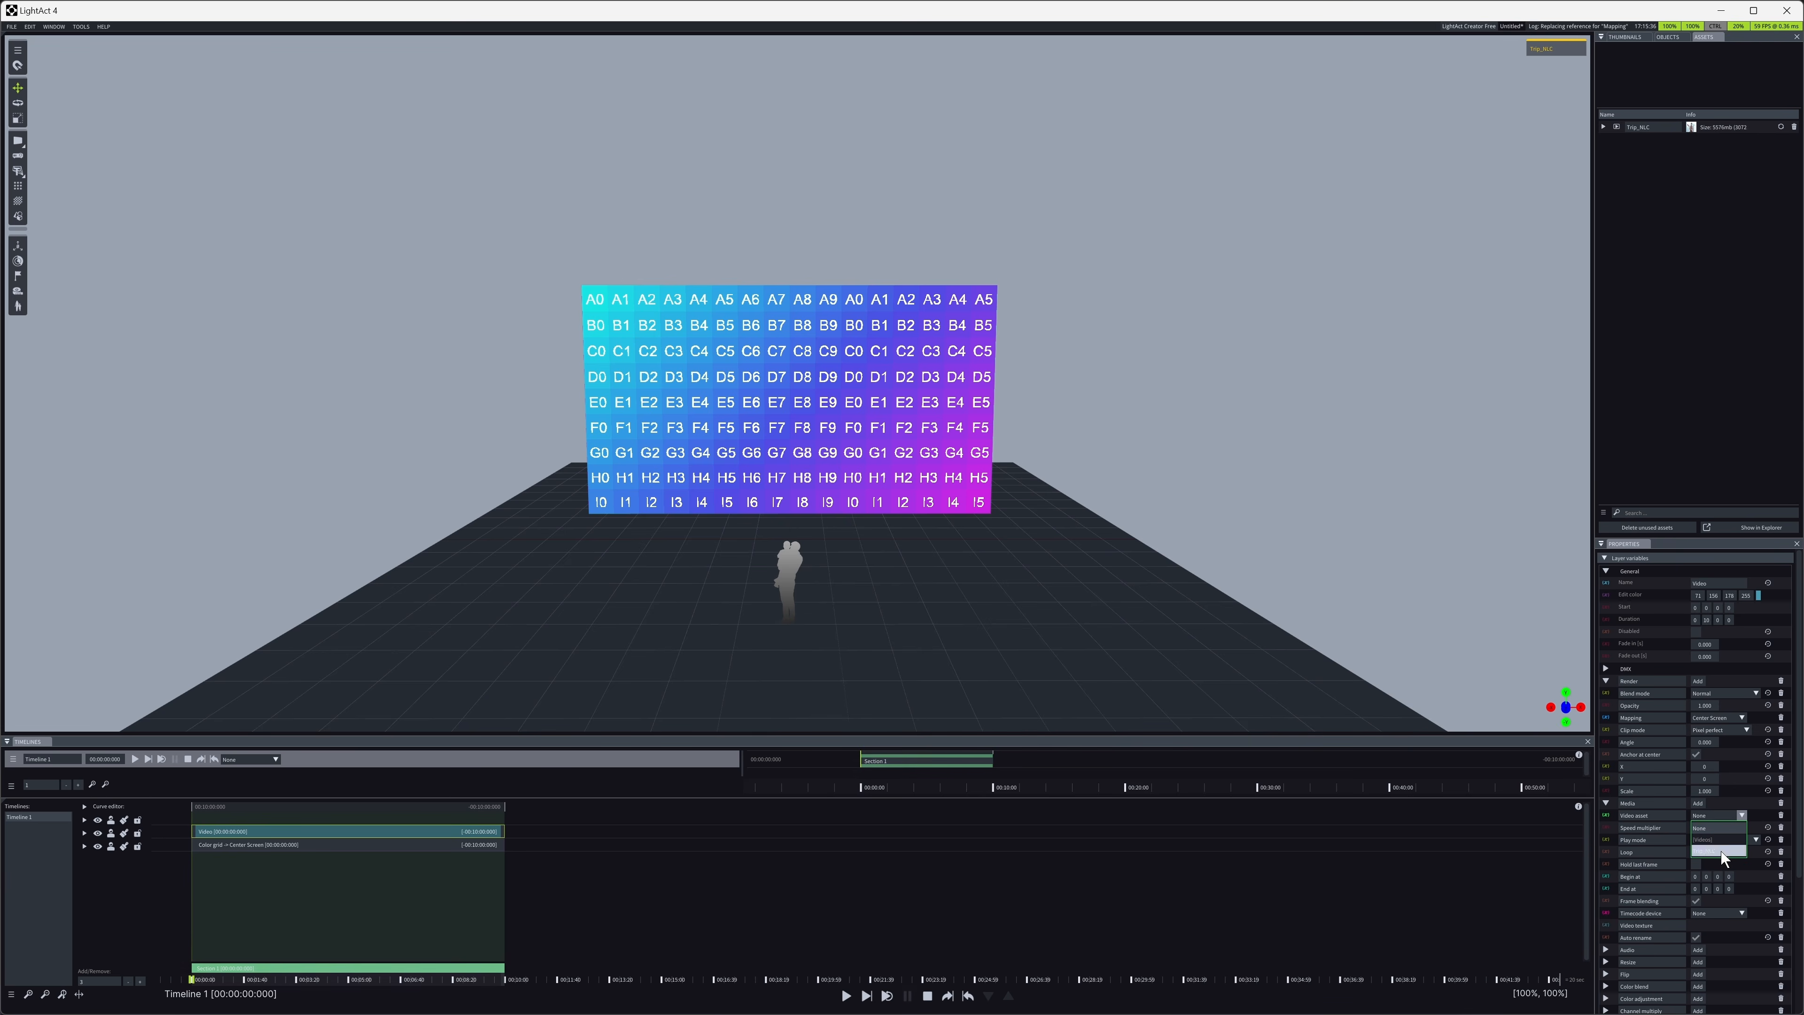
{"action": "left_click", "coordinate": [1718, 851]}
{"action": "left_click", "coordinate": [868, 999]}
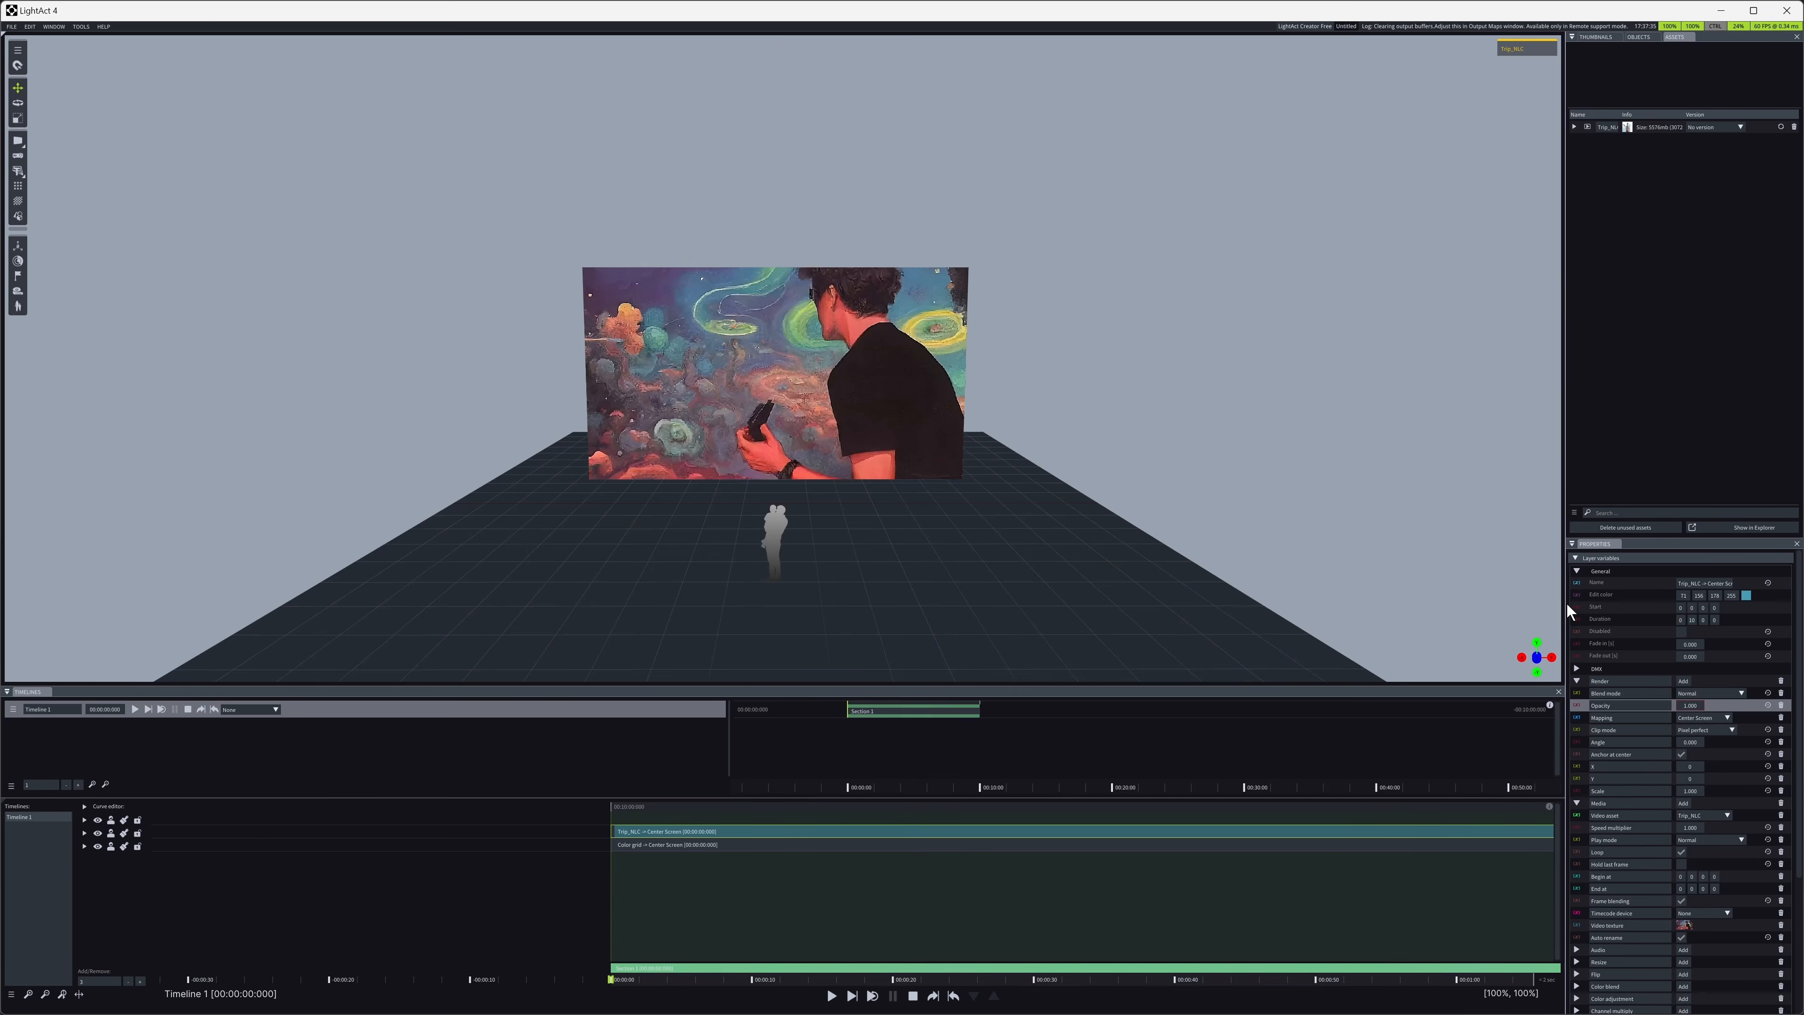
- Animate the Trip_NLC layer's opacity with a curve that fades in from zero at the start to full at about 4 s
{"action": "left_click_drag", "start_coordinate": [1566, 602], "coordinate": [1504, 610]}
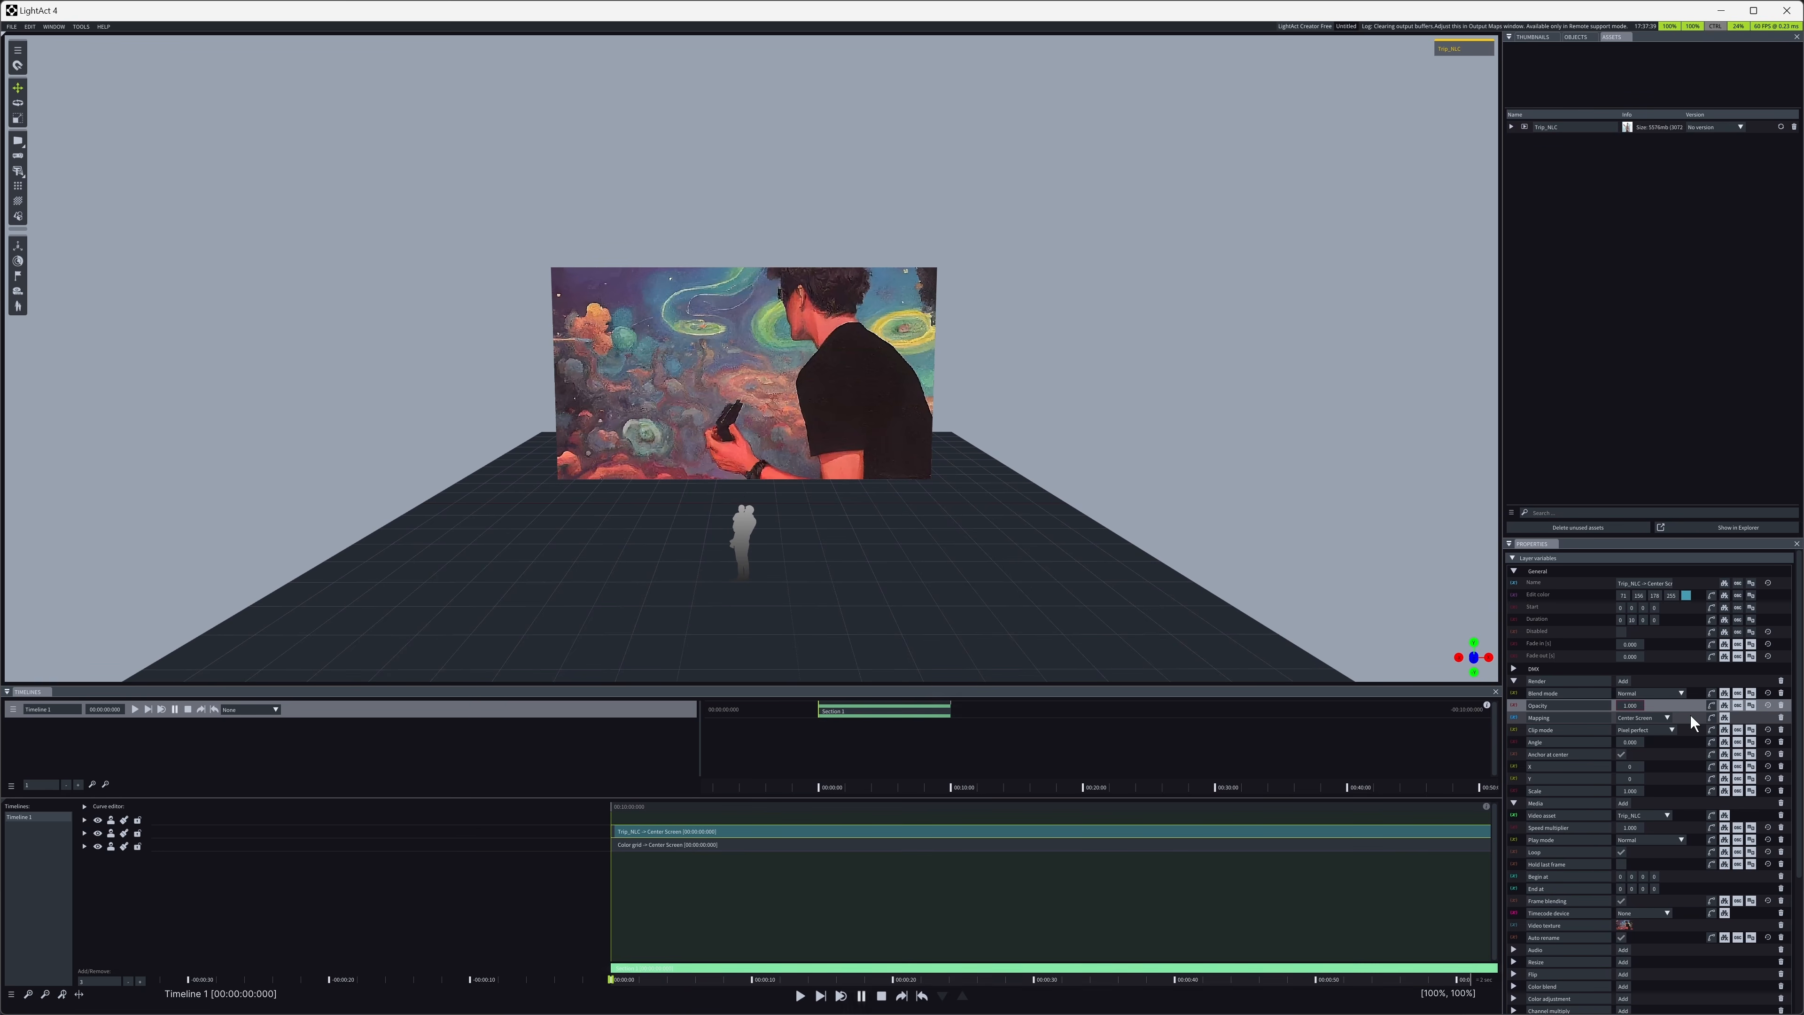
{"action": "left_click", "coordinate": [1711, 706]}
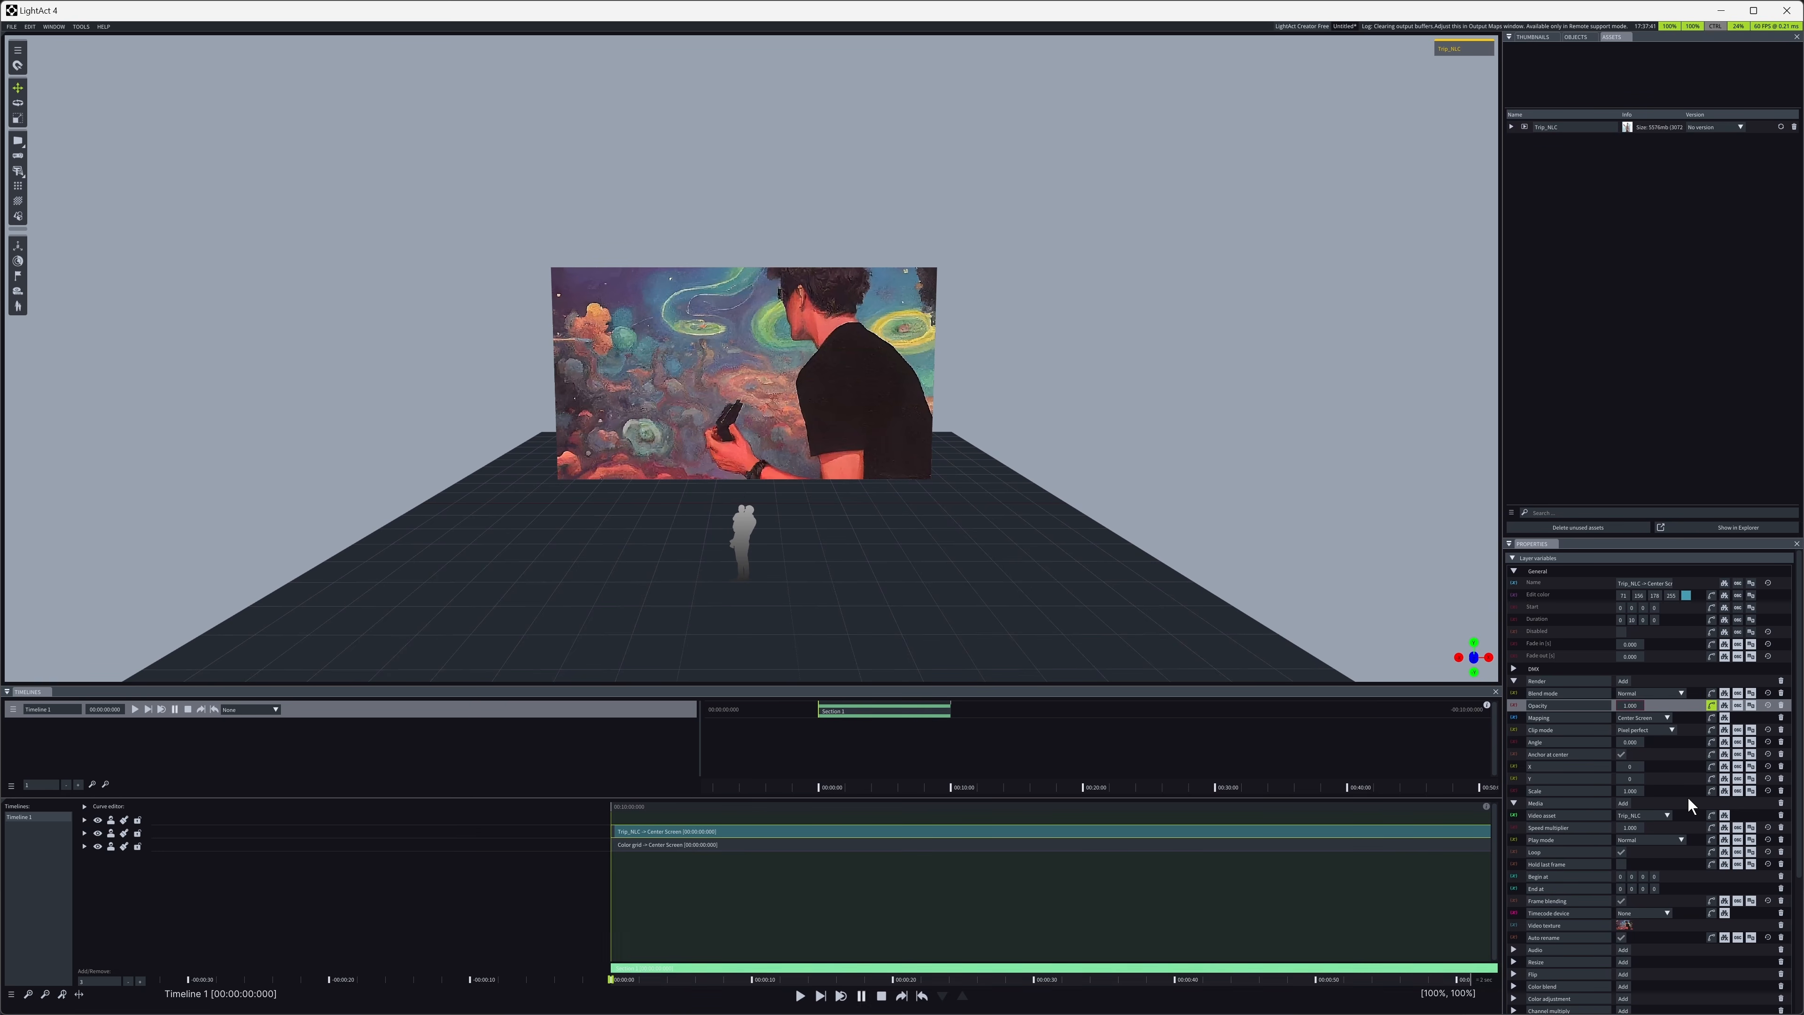
{"action": "left_click", "coordinate": [83, 806]}
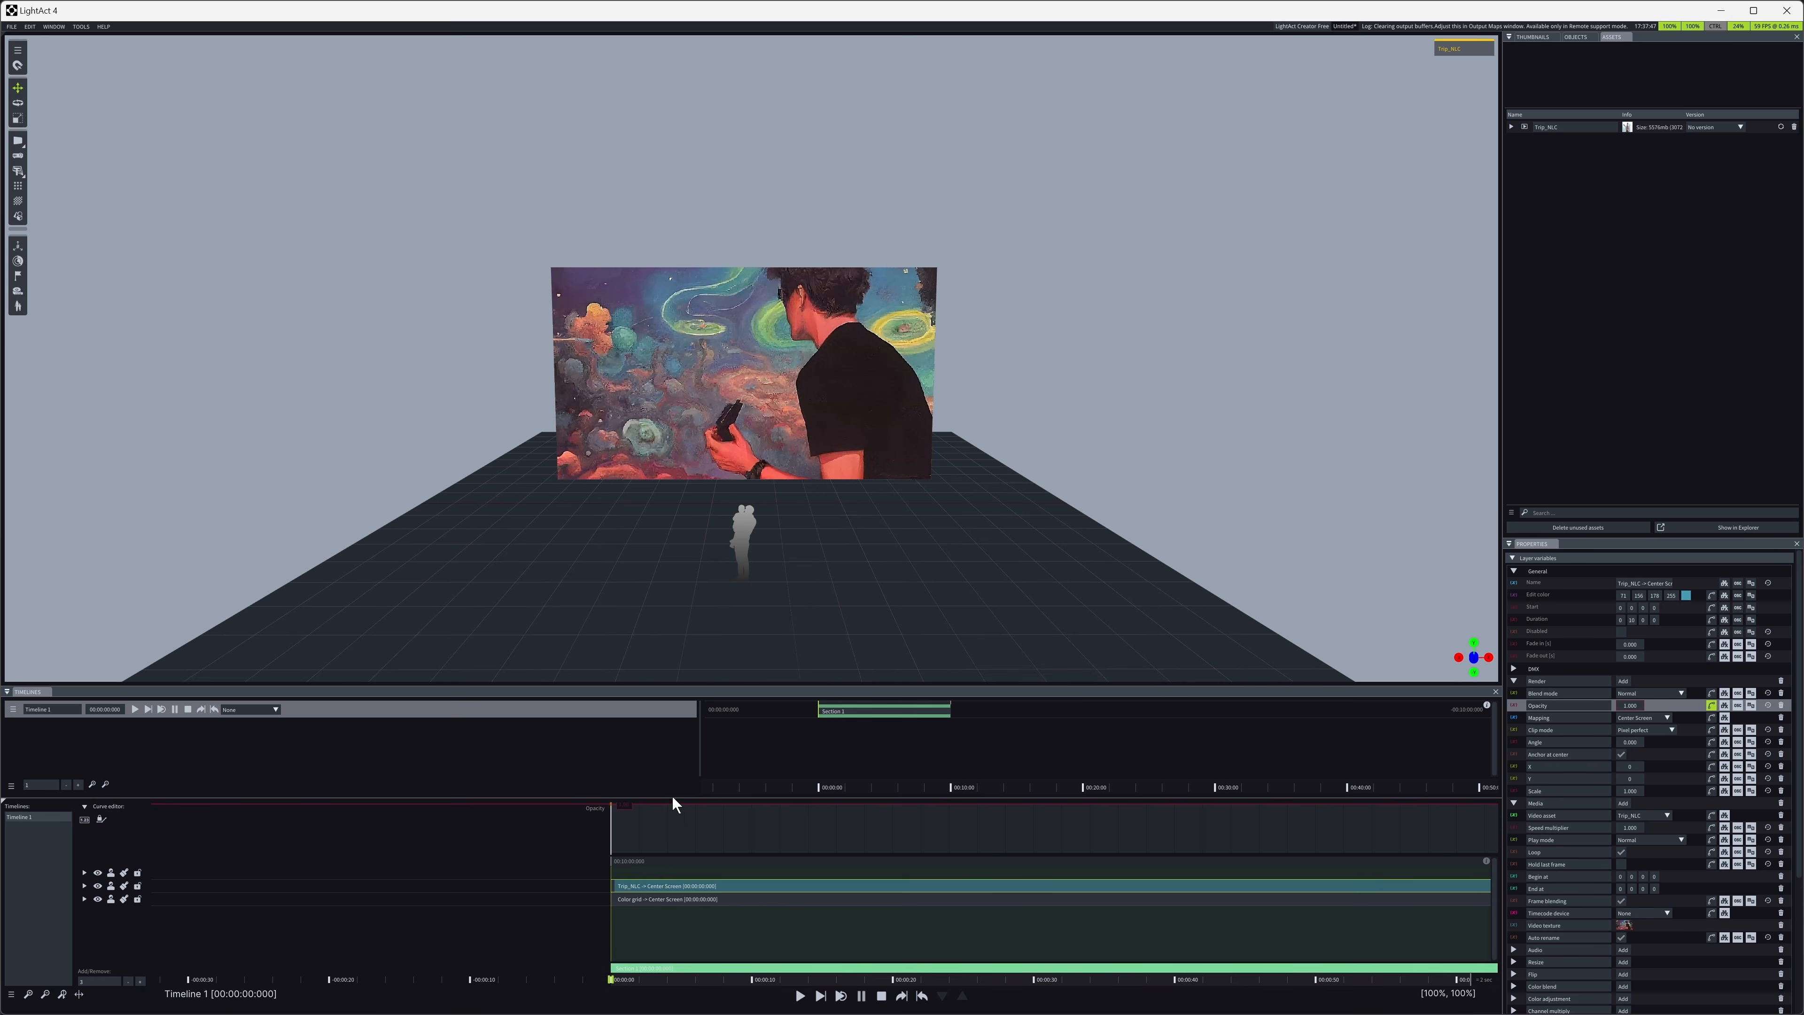
{"action": "left_click", "coordinate": [677, 981]}
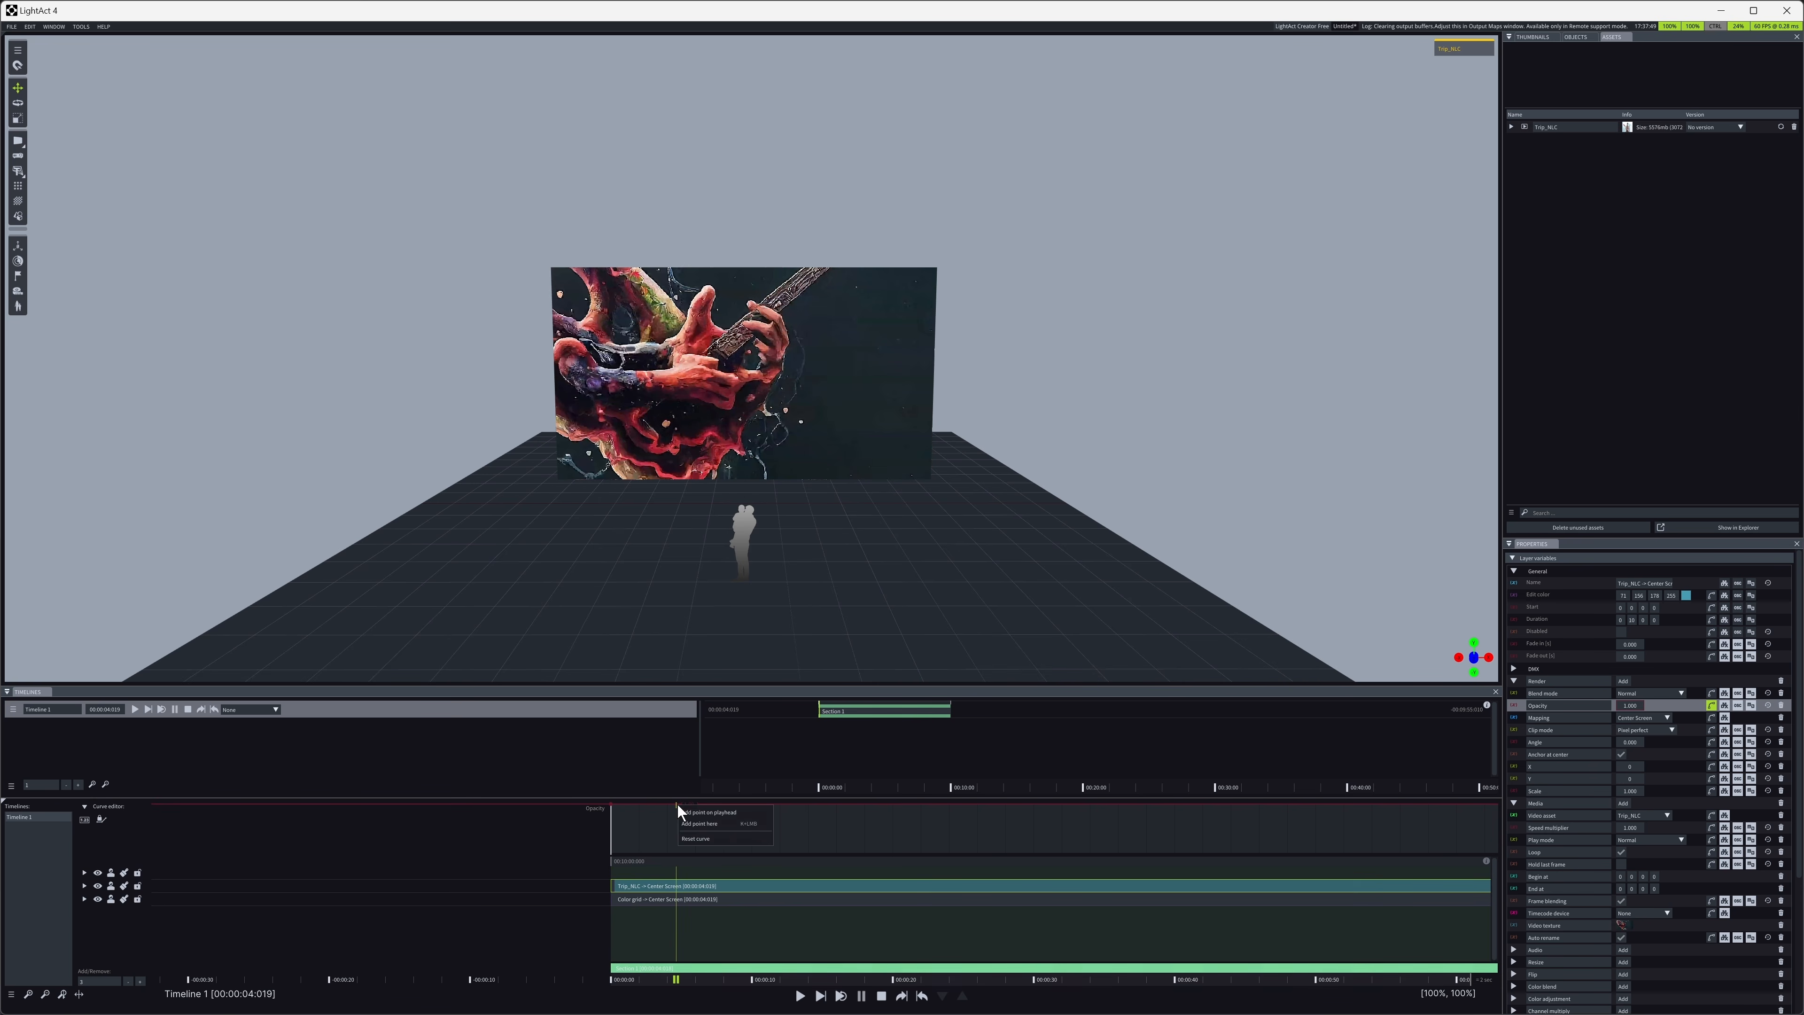
{"action": "left_click_drag", "start_coordinate": [611, 807], "coordinate": [608, 866]}
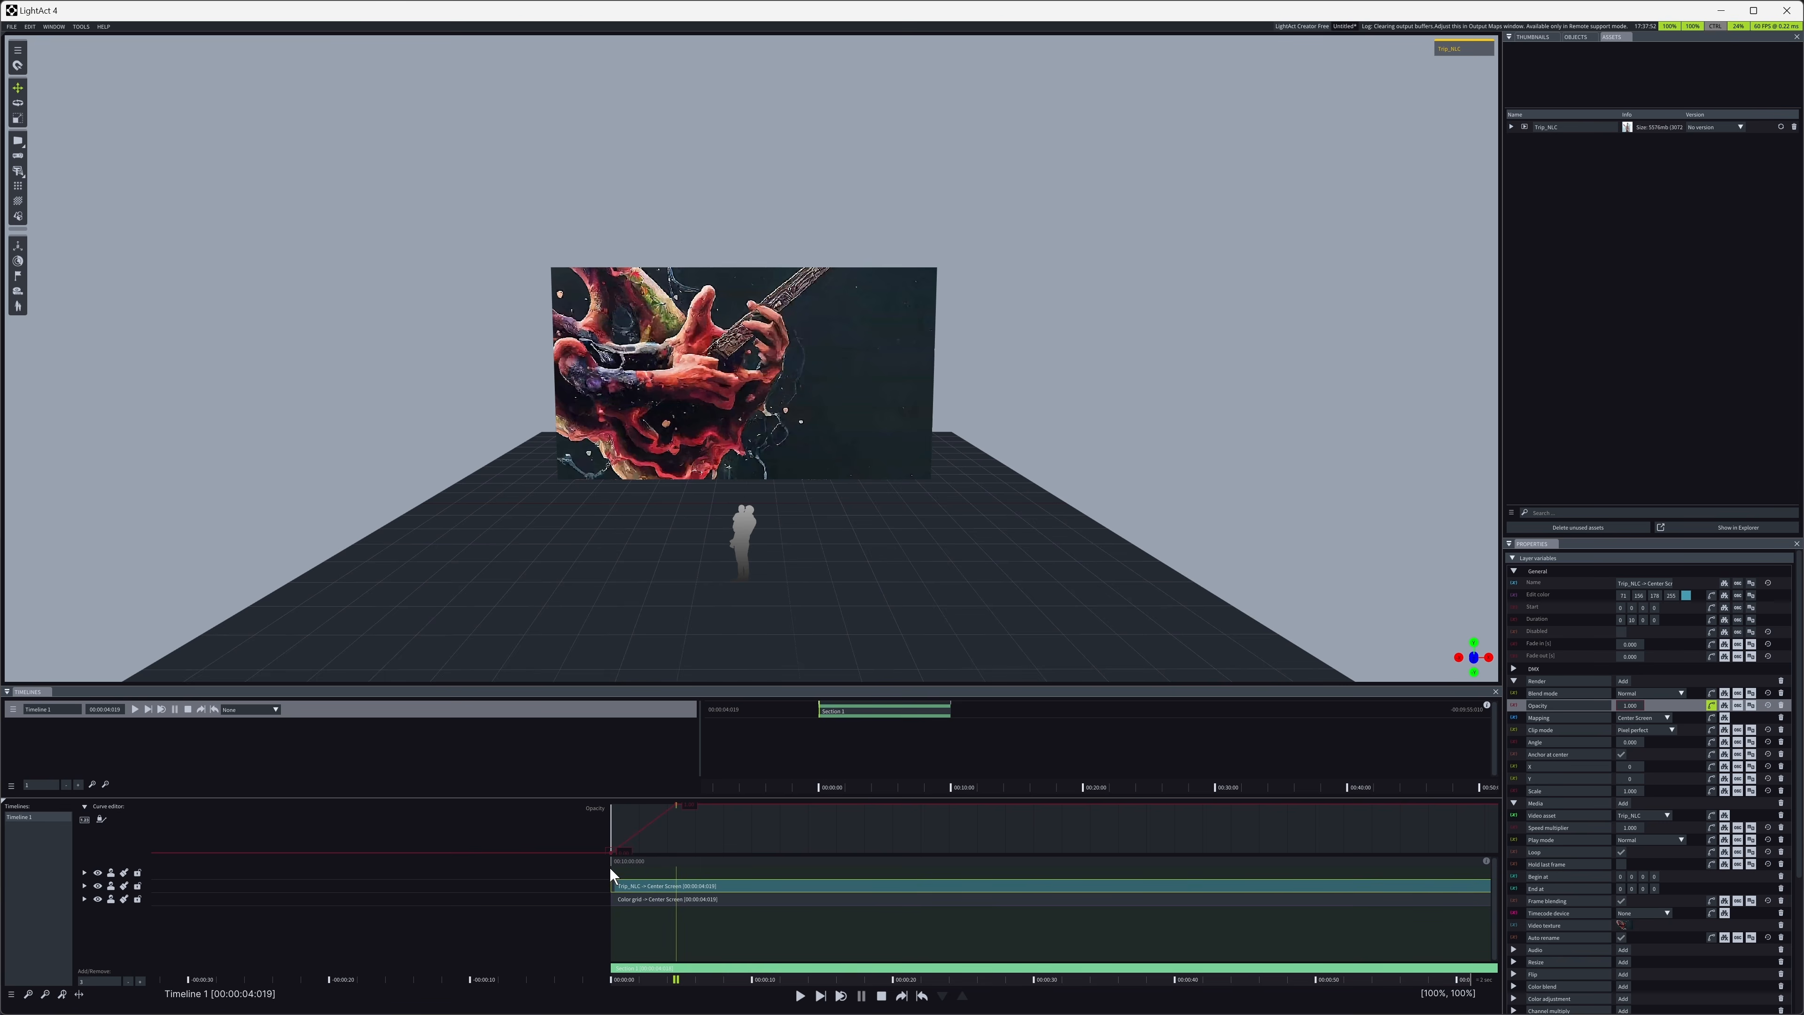
{"action": "left_click", "coordinate": [921, 997]}
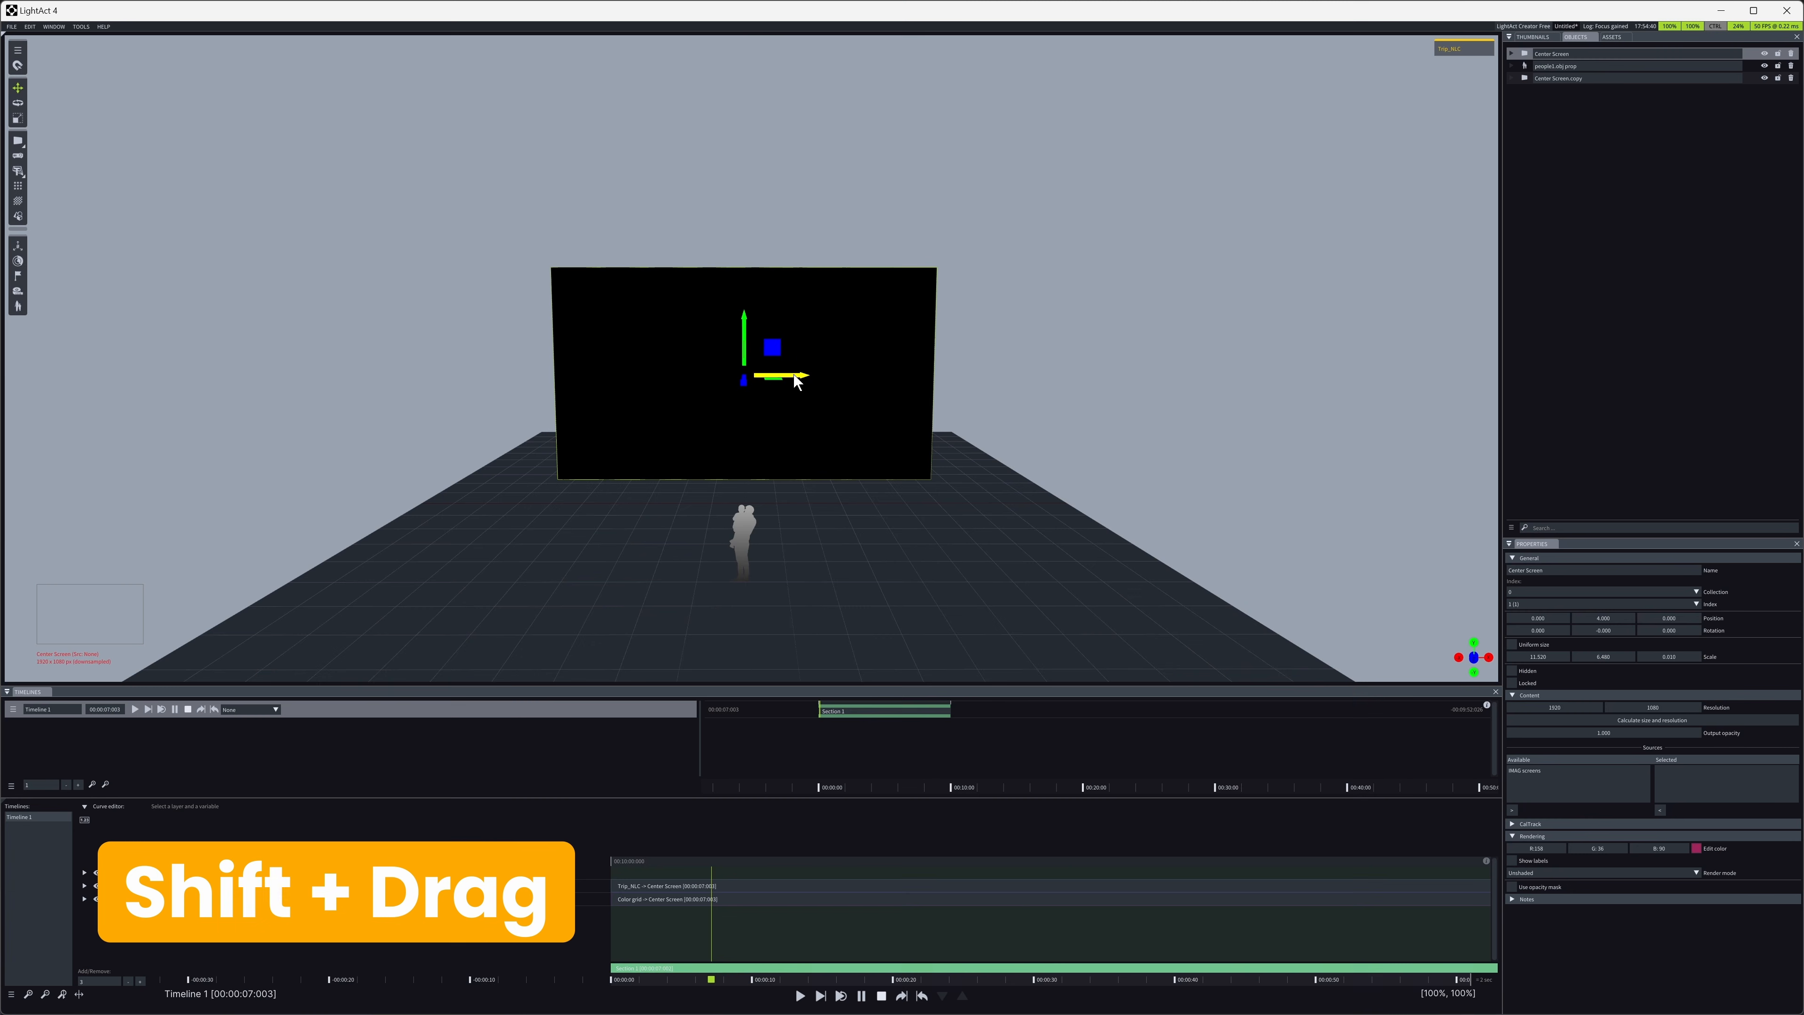
- Duplicate Center Screen to its left along the X axis and scale the copy to 8 m wide and 4.5 m high
{"action": "left_click_drag", "start_coordinate": [805, 371], "coordinate": [375, 387], "text": "shift"}
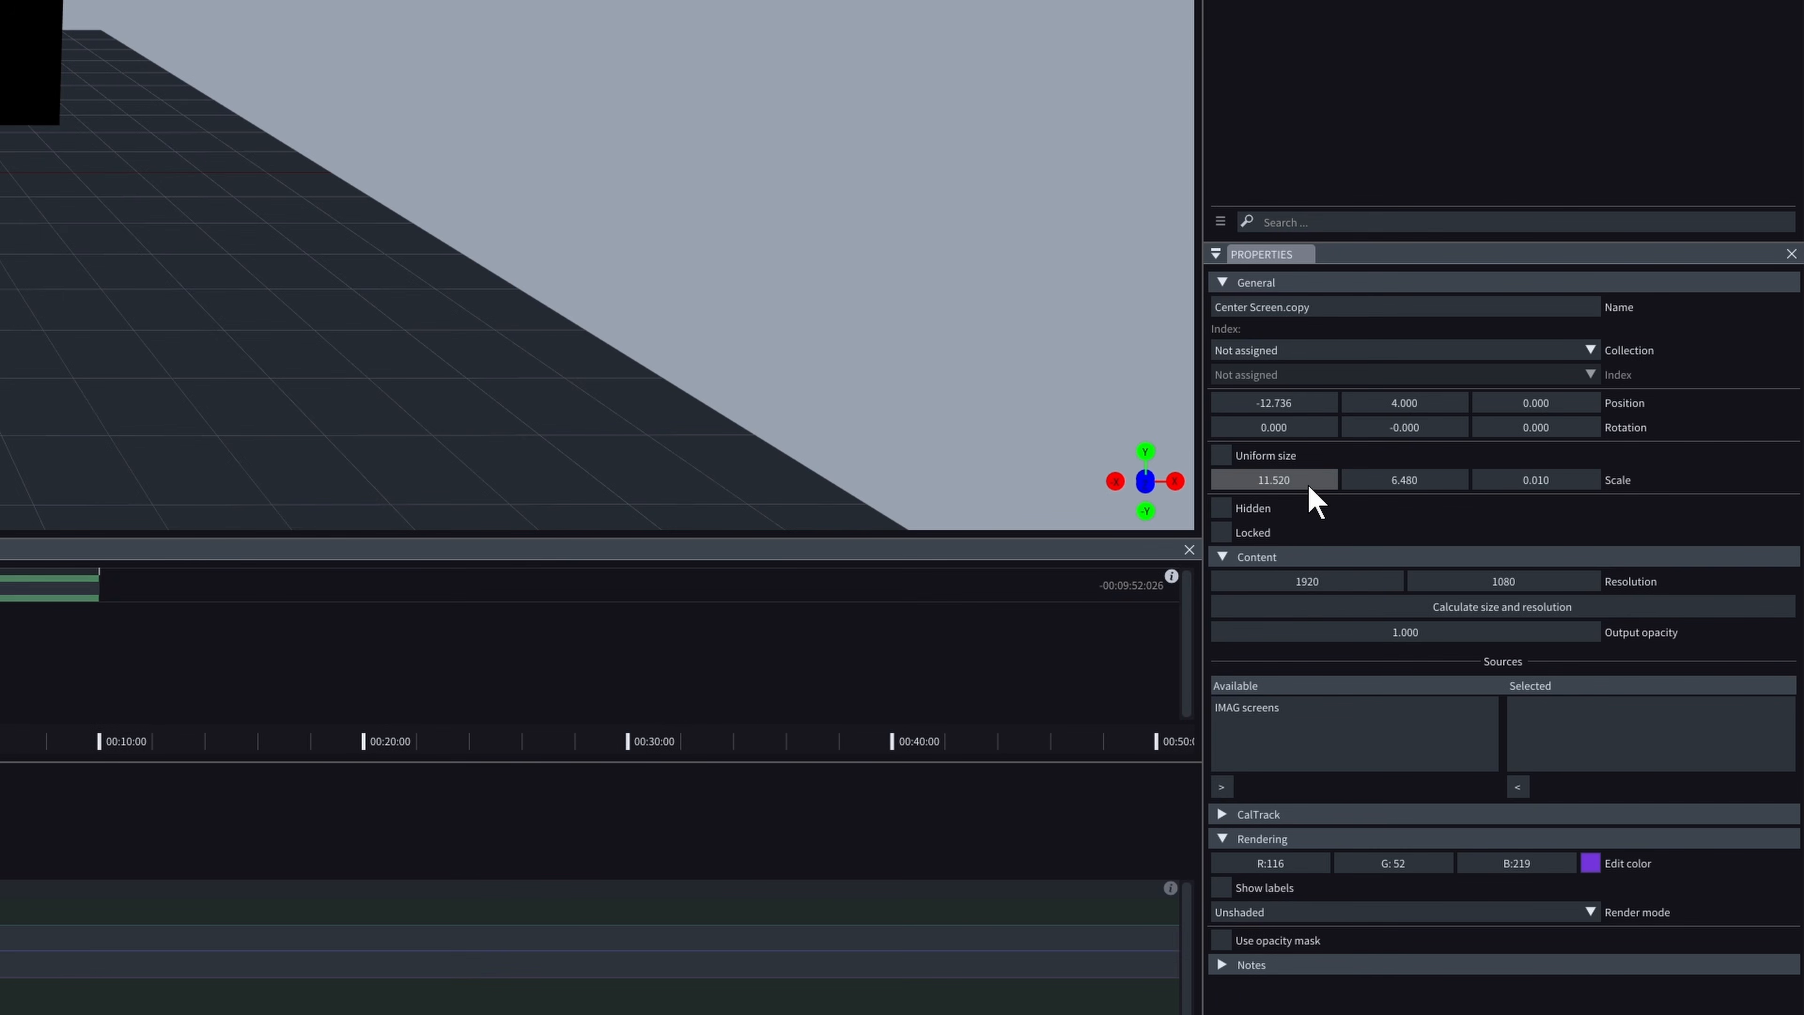
{"action": "double_click", "coordinate": [1309, 486]}
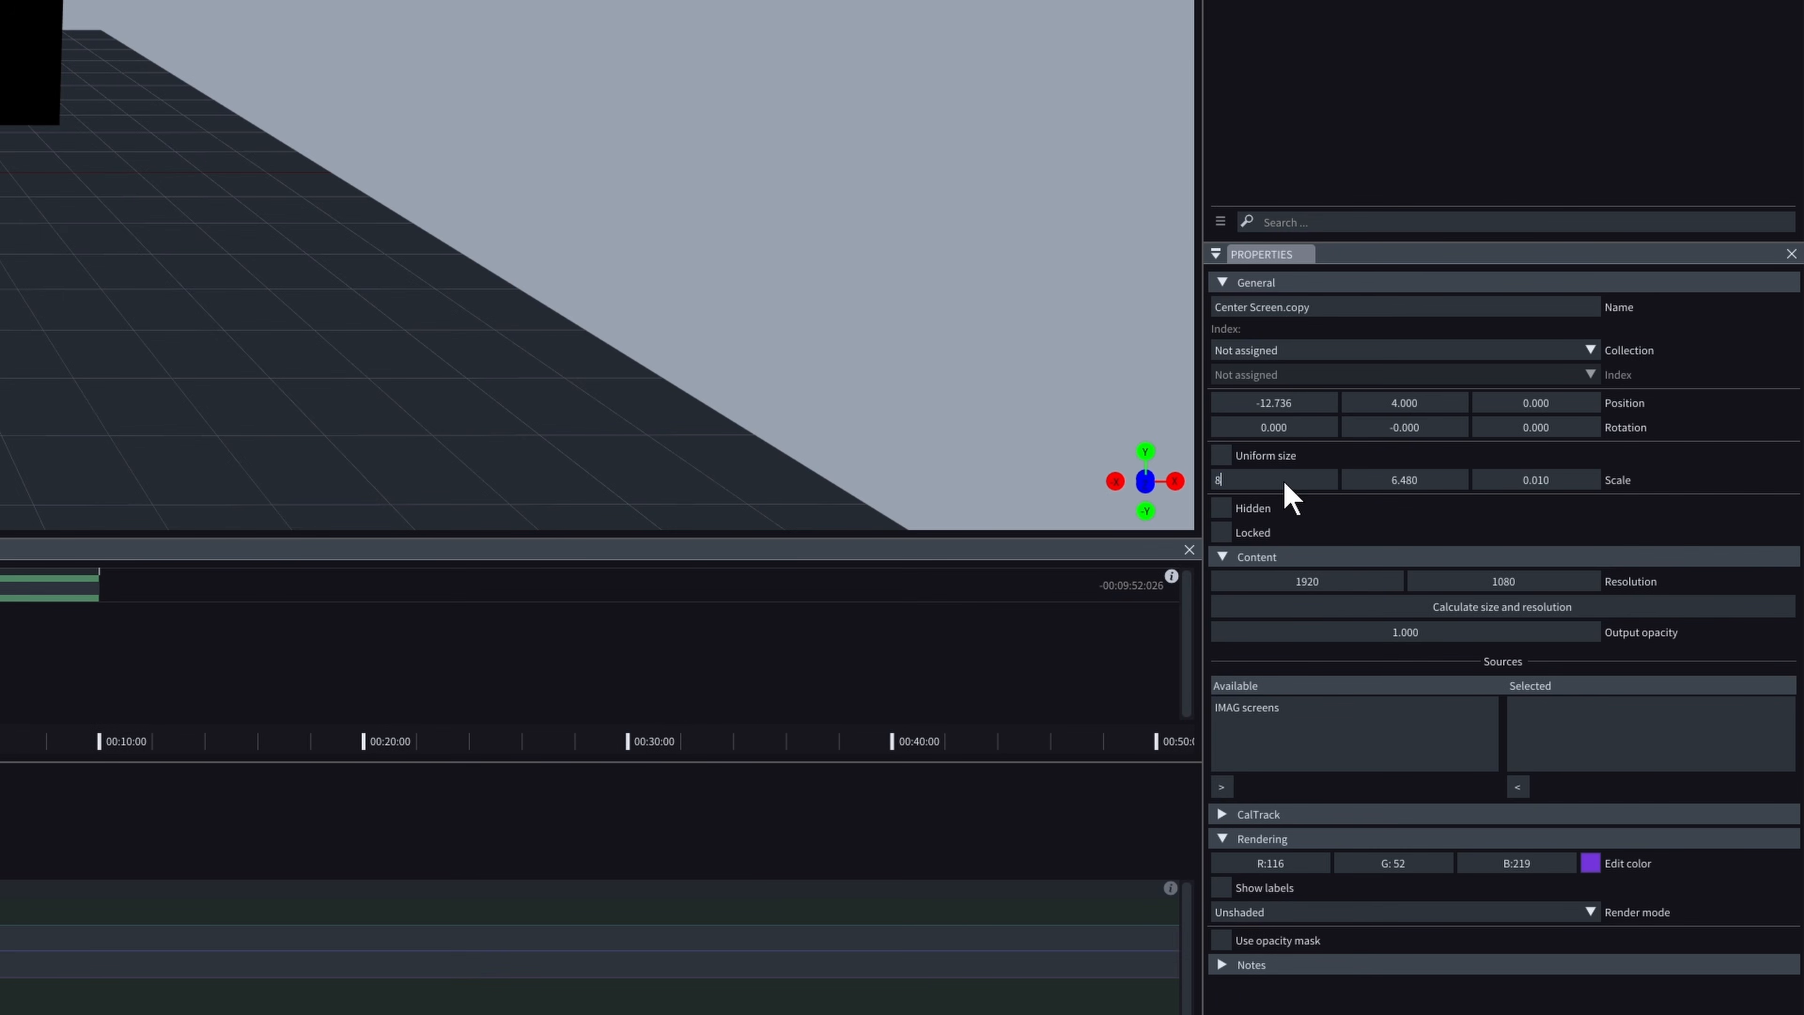
{"action": "type", "text": "8"}
{"action": "key", "text": "Tab"}
{"action": "key", "text": "Return"}
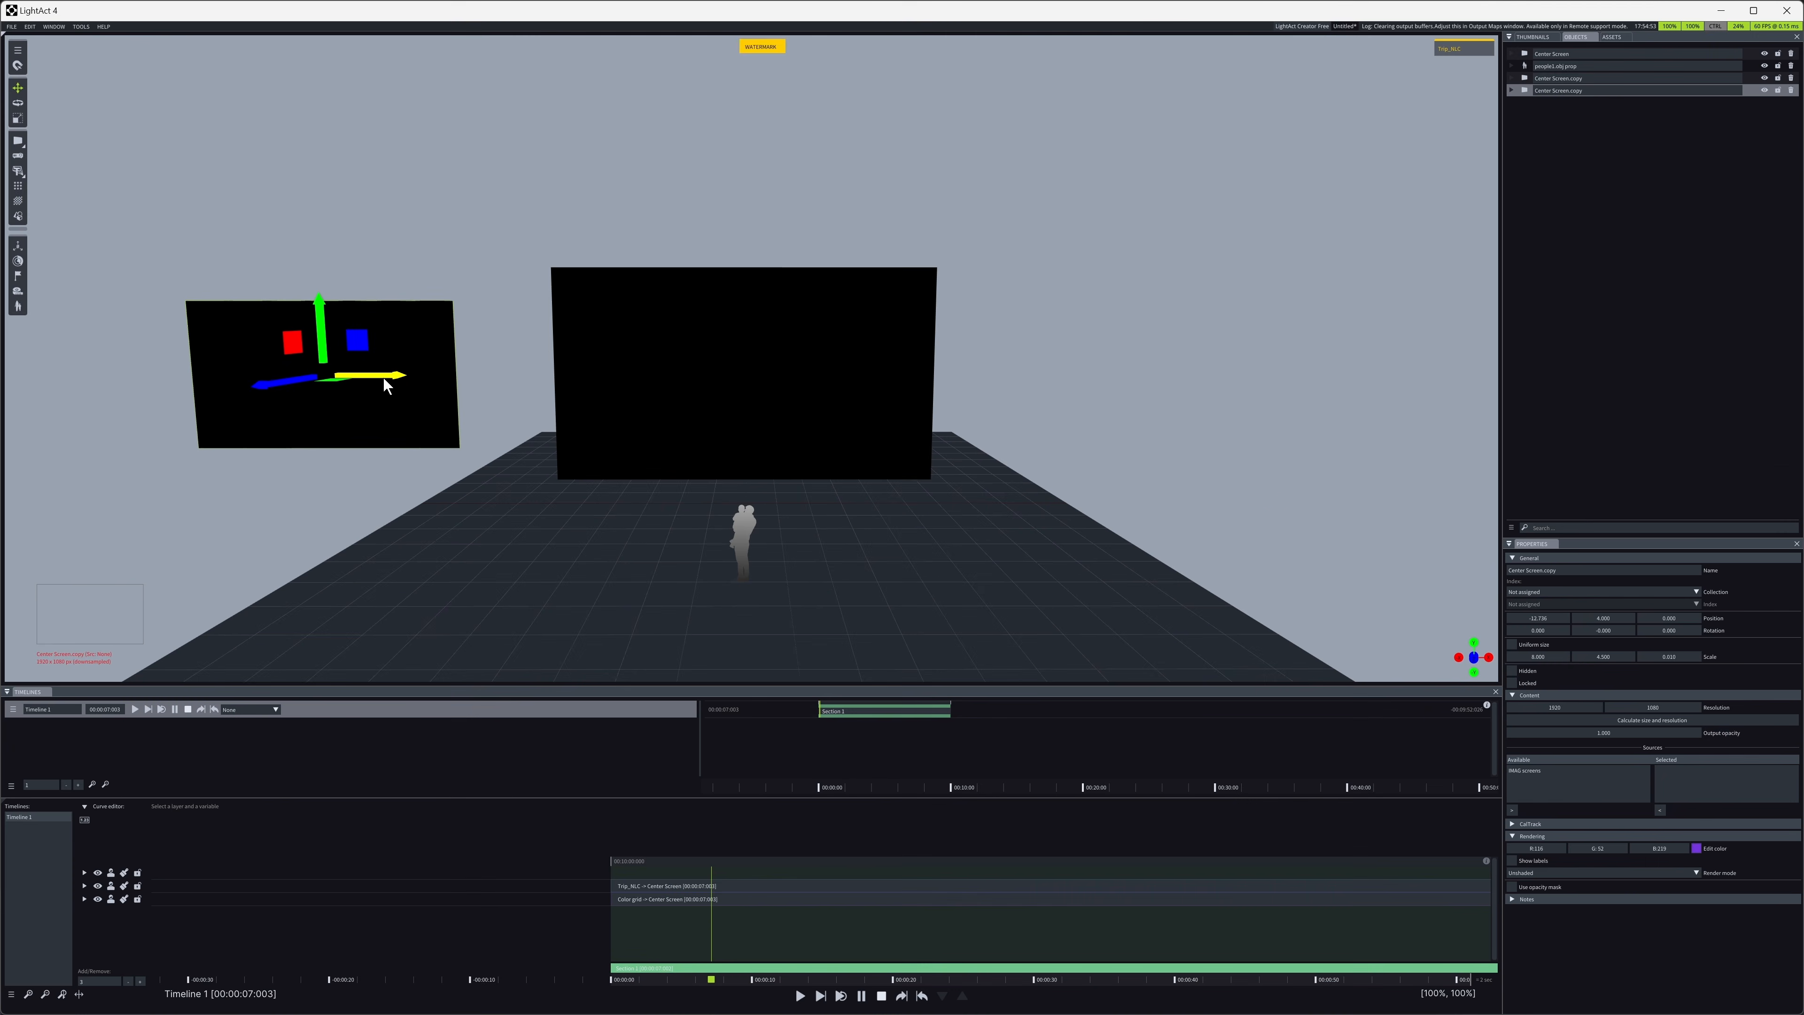
- Duplicate the smaller screen to the right of Center Screen and set the duplicate's X position to 10.8666, mirroring the left screen
{"action": "left_click_drag", "start_coordinate": [384, 385], "coordinate": [1197, 378]}
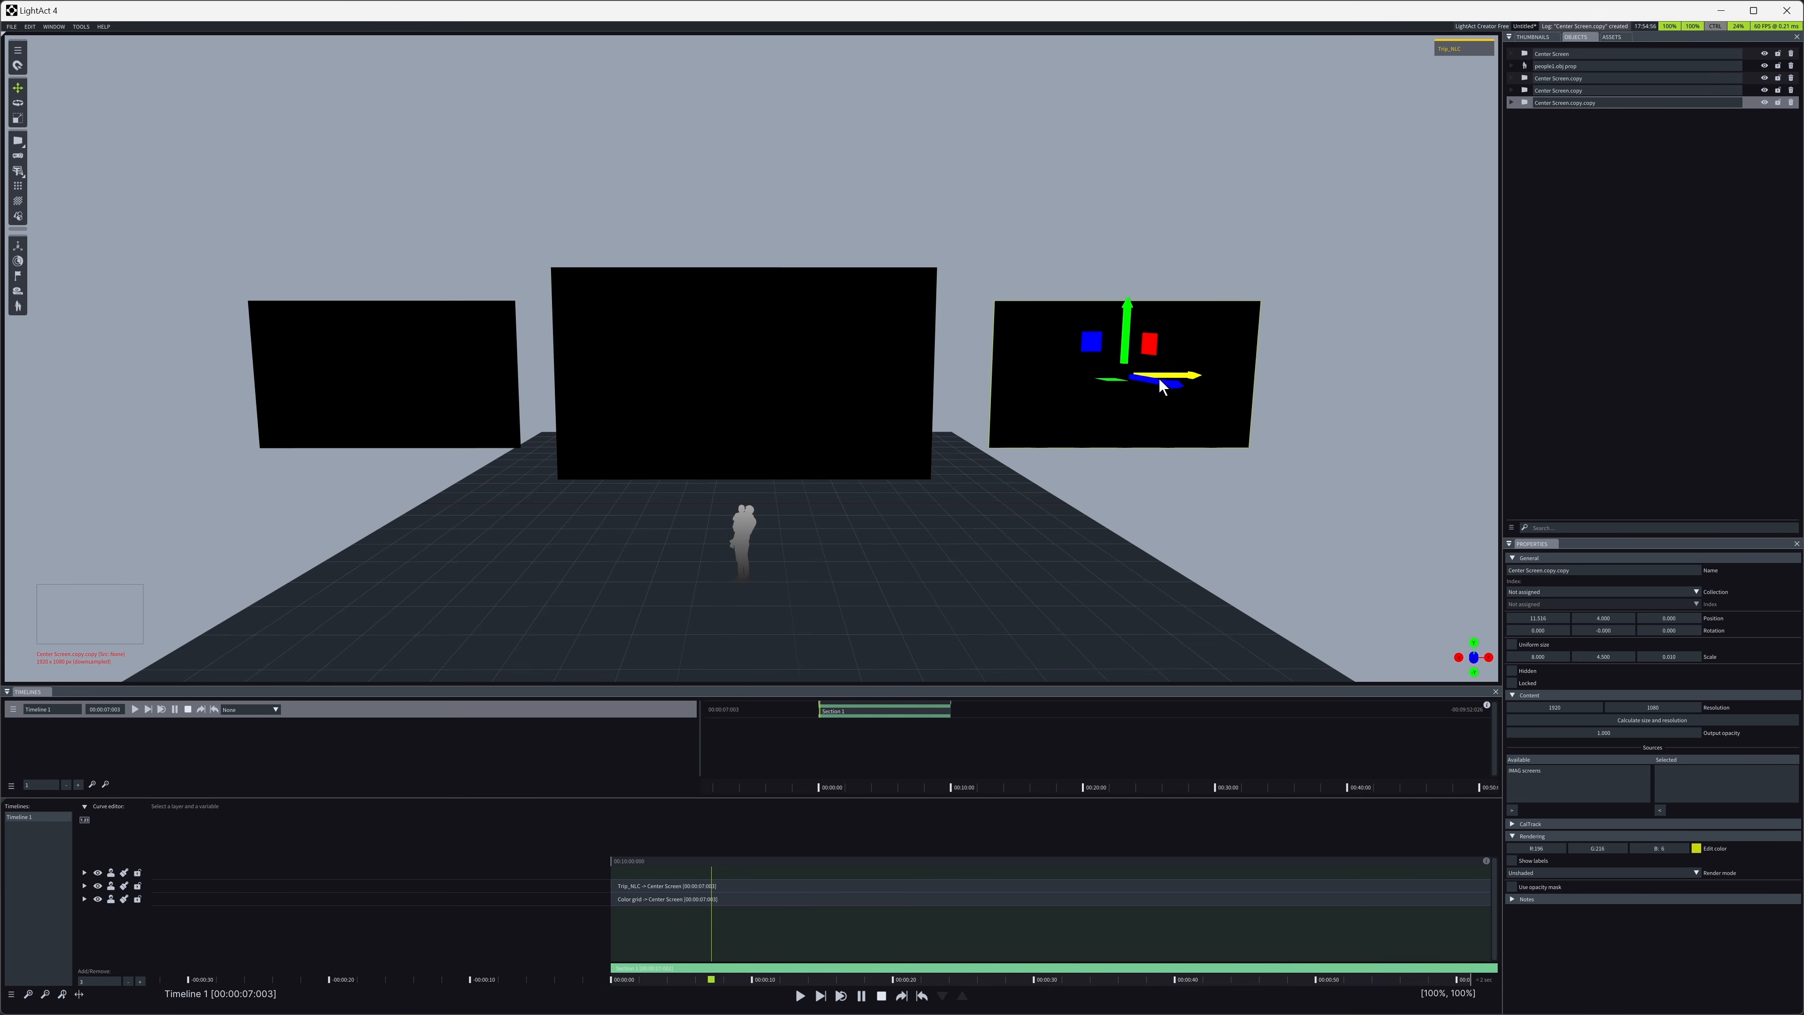
{"action": "left_click", "coordinate": [483, 379]}
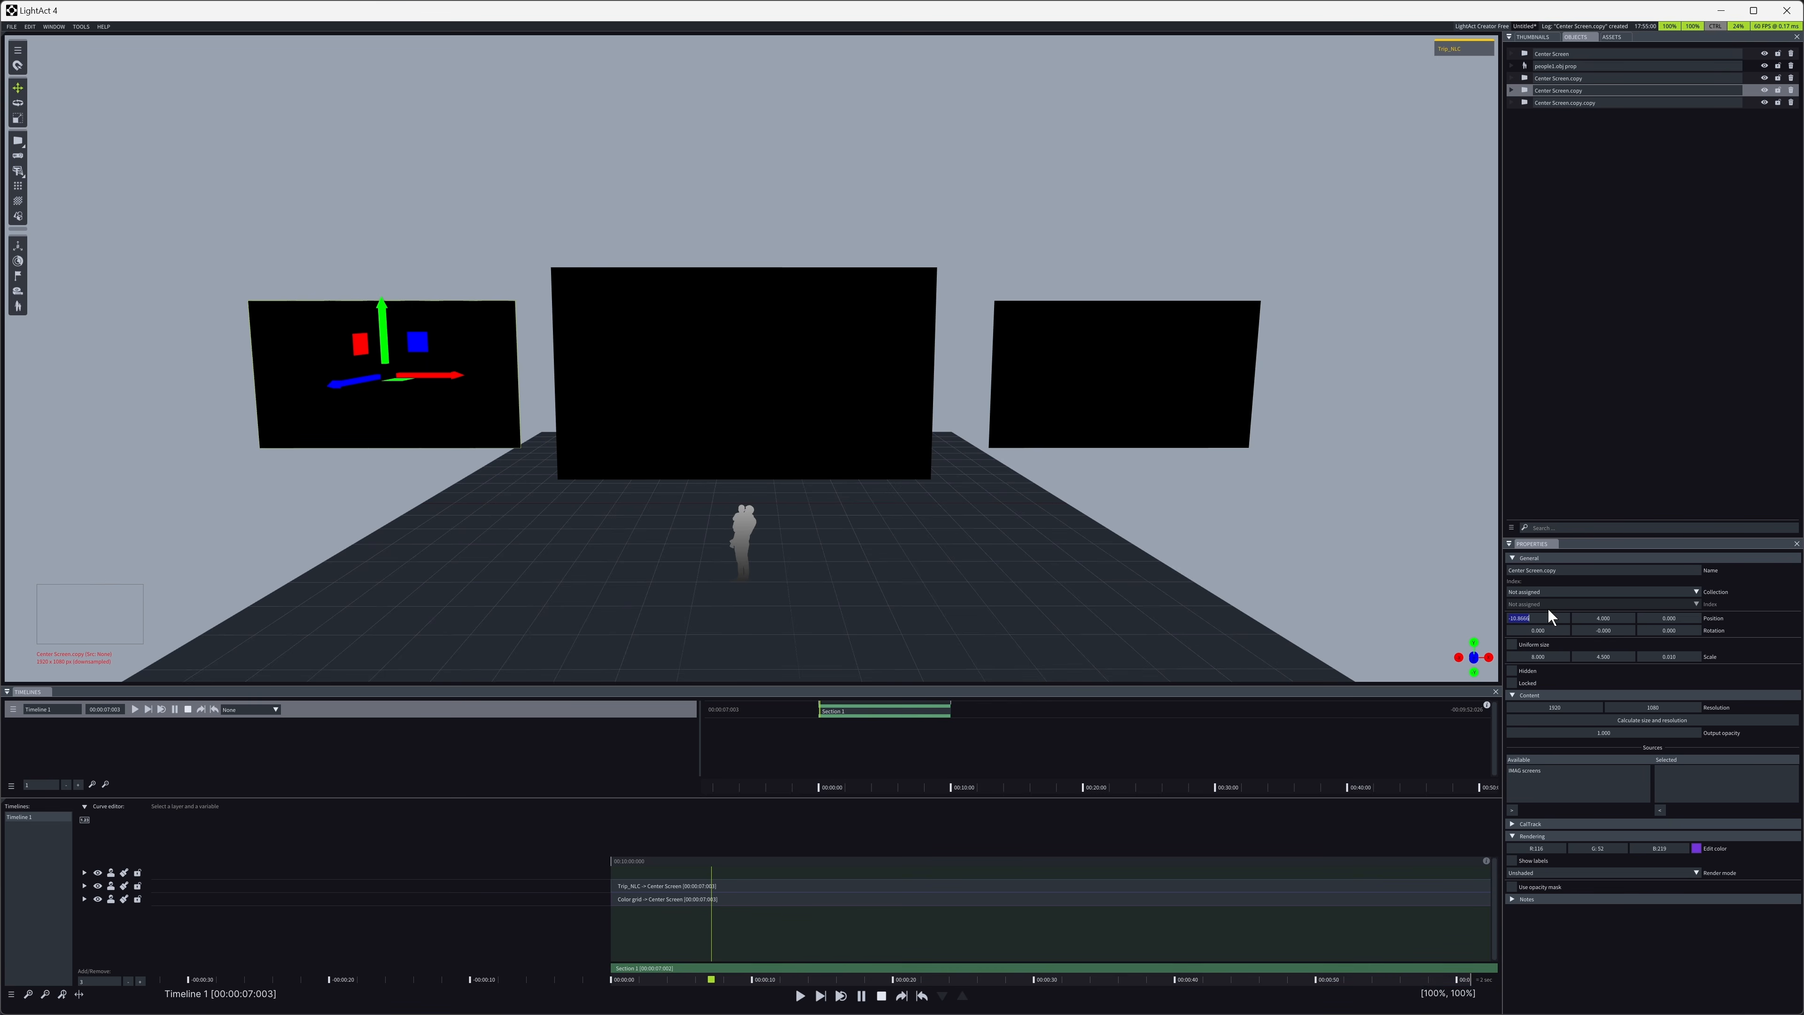
{"action": "left_click", "coordinate": [1131, 399]}
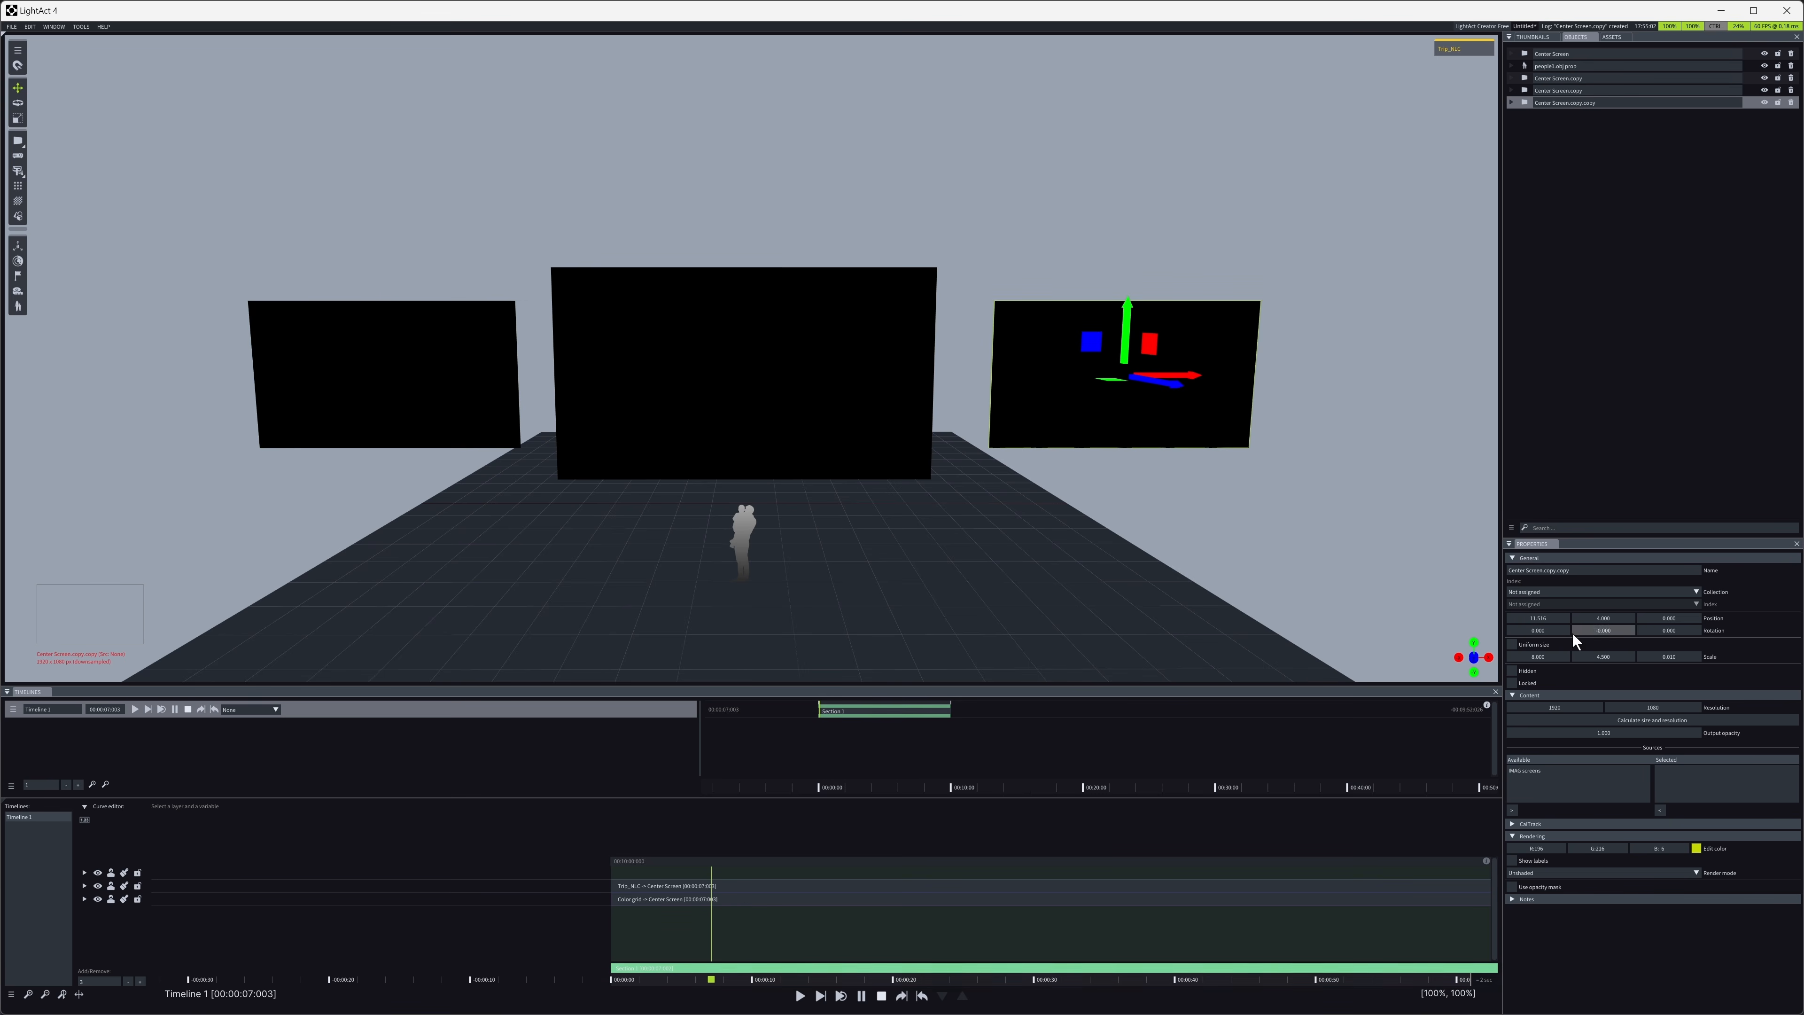
{"action": "left_click", "coordinate": [1558, 617]}
{"action": "type", "text": "10.8666"}
{"action": "key", "text": "Return"}
{"action": "left_click", "coordinate": [1041, 556]}
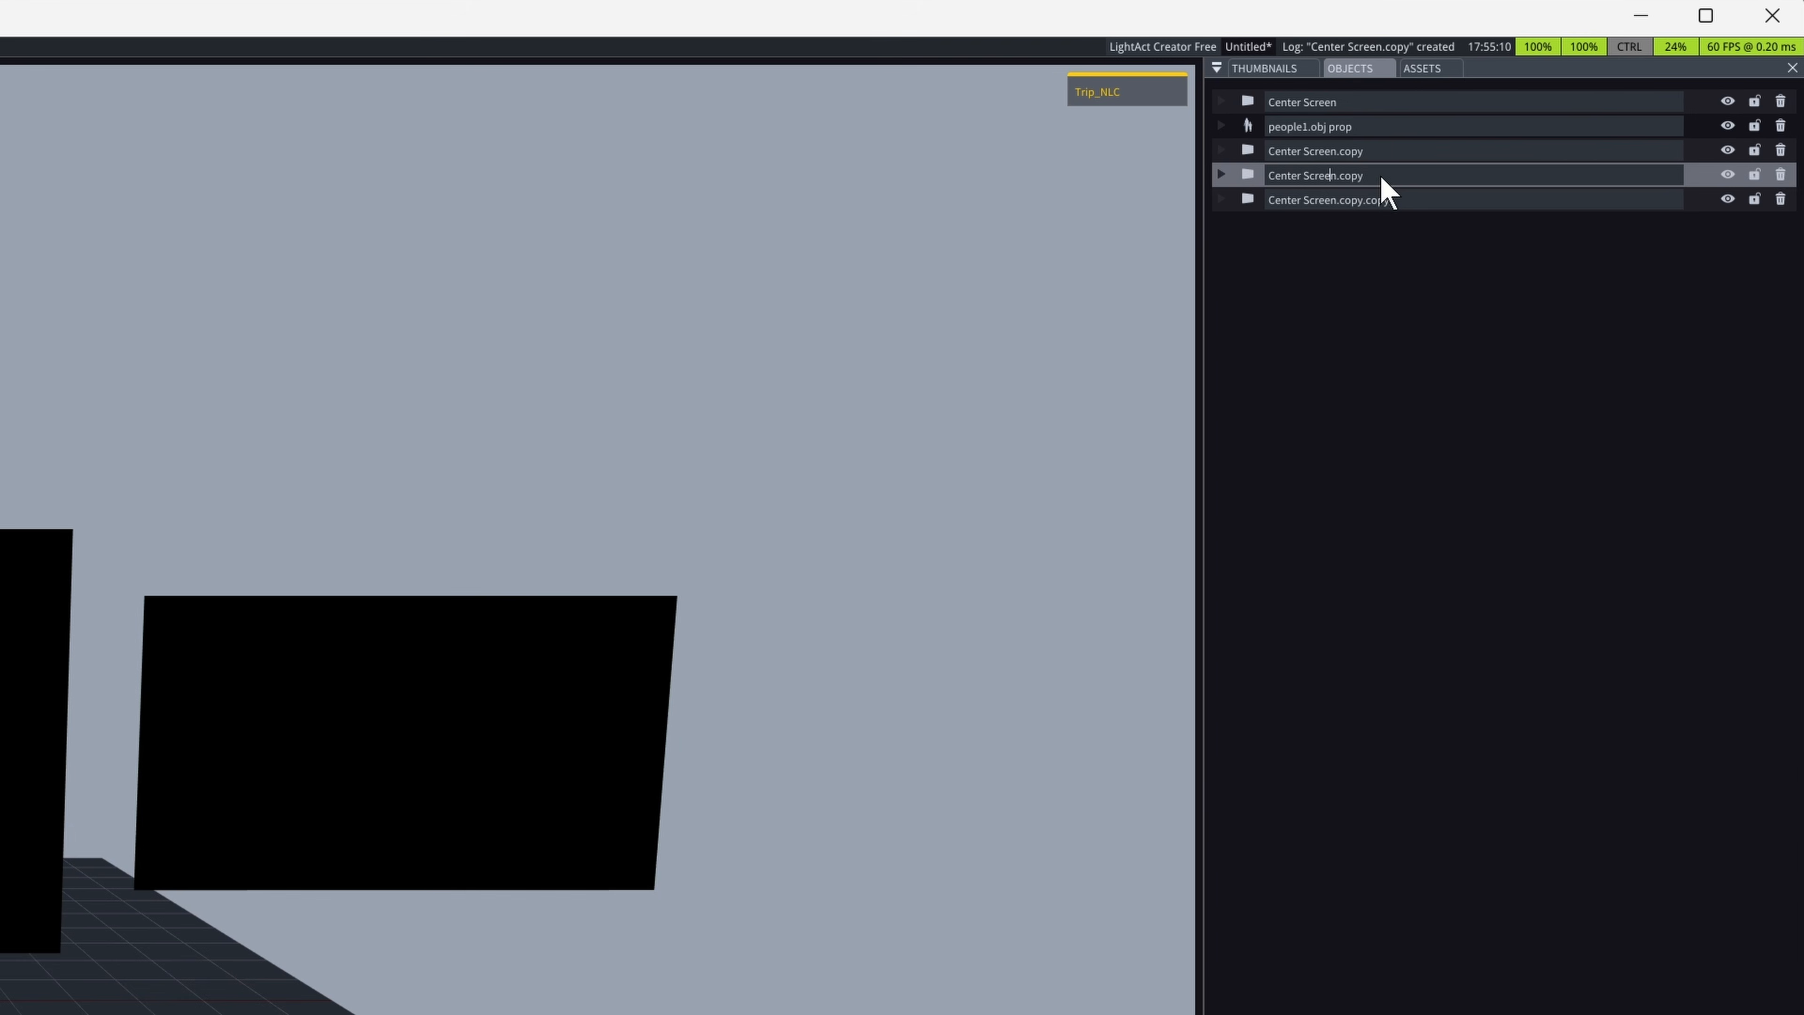
- Open the names of the Center Screen copies for editing in the object list
{"action": "left_click_drag", "start_coordinate": [1379, 175], "coordinate": [1175, 167]}
{"action": "left_click", "coordinate": [1467, 152]}
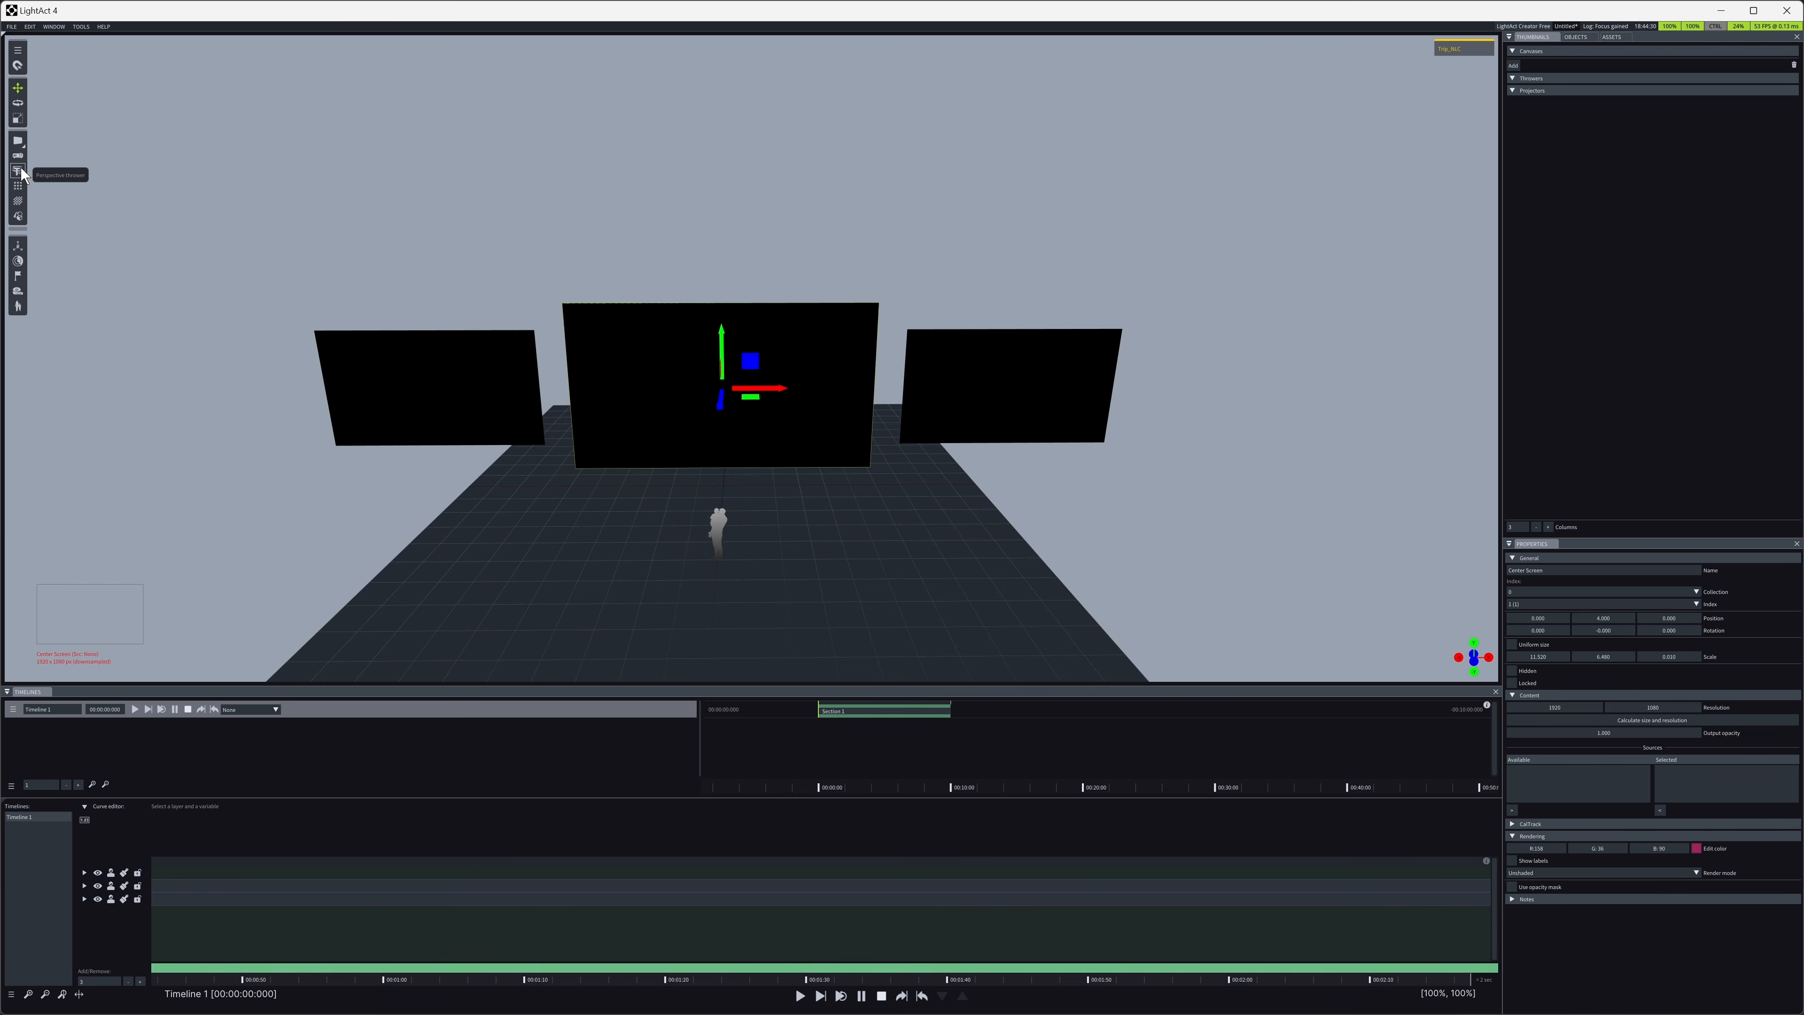
- Place a perspective thrower in the scene beside the human figure and raise it above the floor
{"action": "left_click_drag", "start_coordinate": [21, 174], "coordinate": [685, 570]}
{"action": "left_click", "coordinate": [713, 578]}
{"action": "left_click", "coordinate": [715, 532]}
{"action": "left_click_drag", "start_coordinate": [713, 488], "coordinate": [713, 459]}
{"action": "left_click_drag", "start_coordinate": [875, 575], "coordinate": [930, 570]}
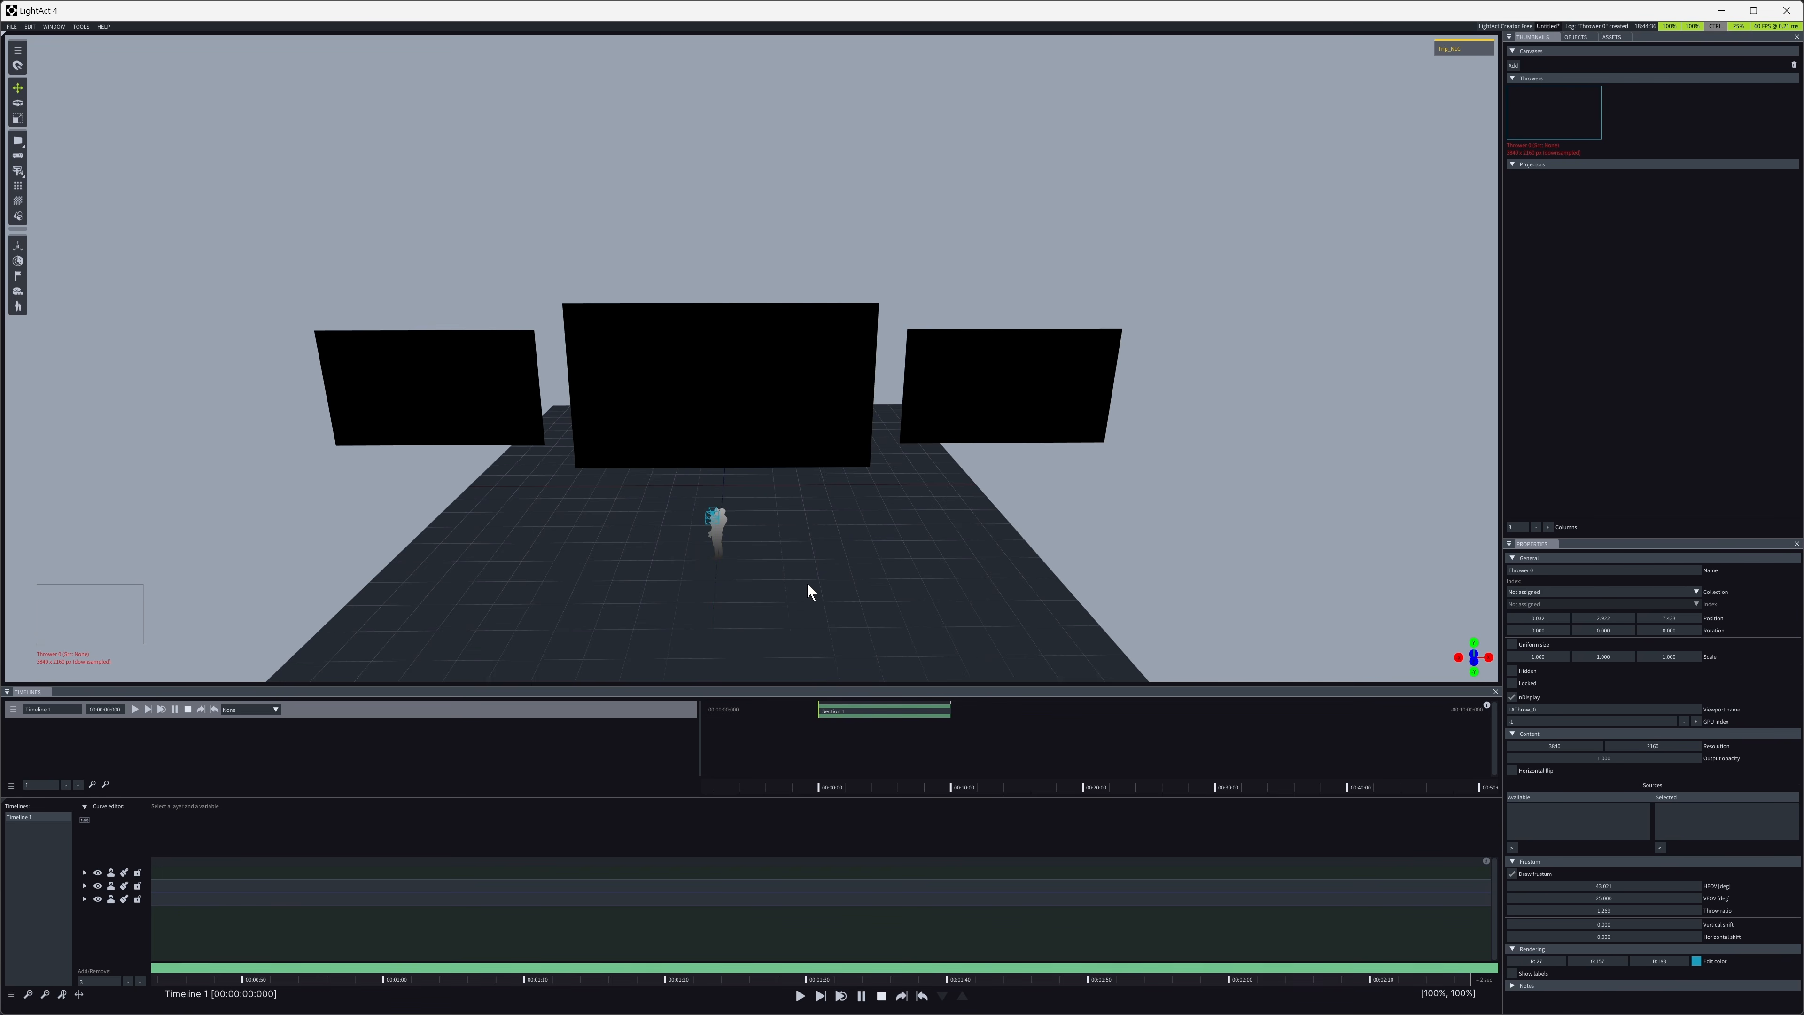
{"action": "mouse_move", "coordinate": [787, 589]}
{"action": "middle_mouse_down"}
{"action": "mouse_move", "coordinate": [840, 587]}
{"action": "mouse_move", "coordinate": [788, 581]}
{"action": "middle_mouse_up"}
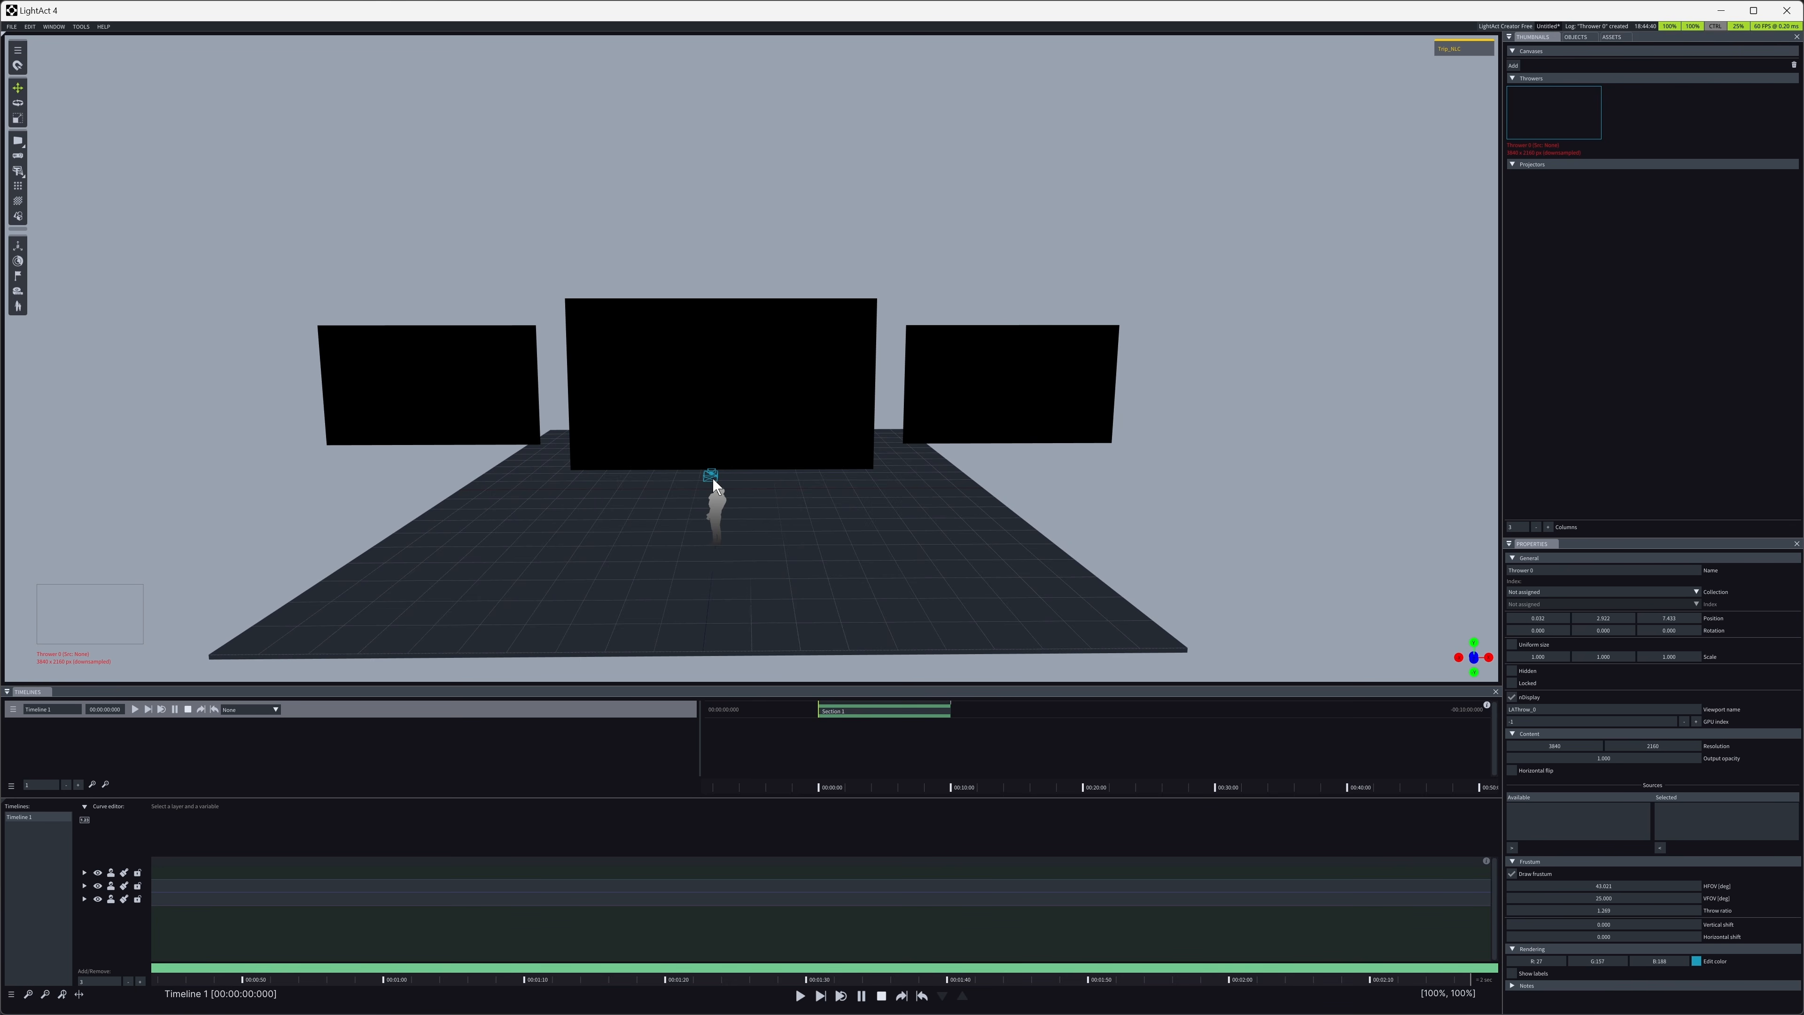
- Map the Trip_NLC video layer to the thrower and play the timeline
{"action": "left_click_drag", "start_coordinate": [713, 478], "coordinate": [426, 887]}
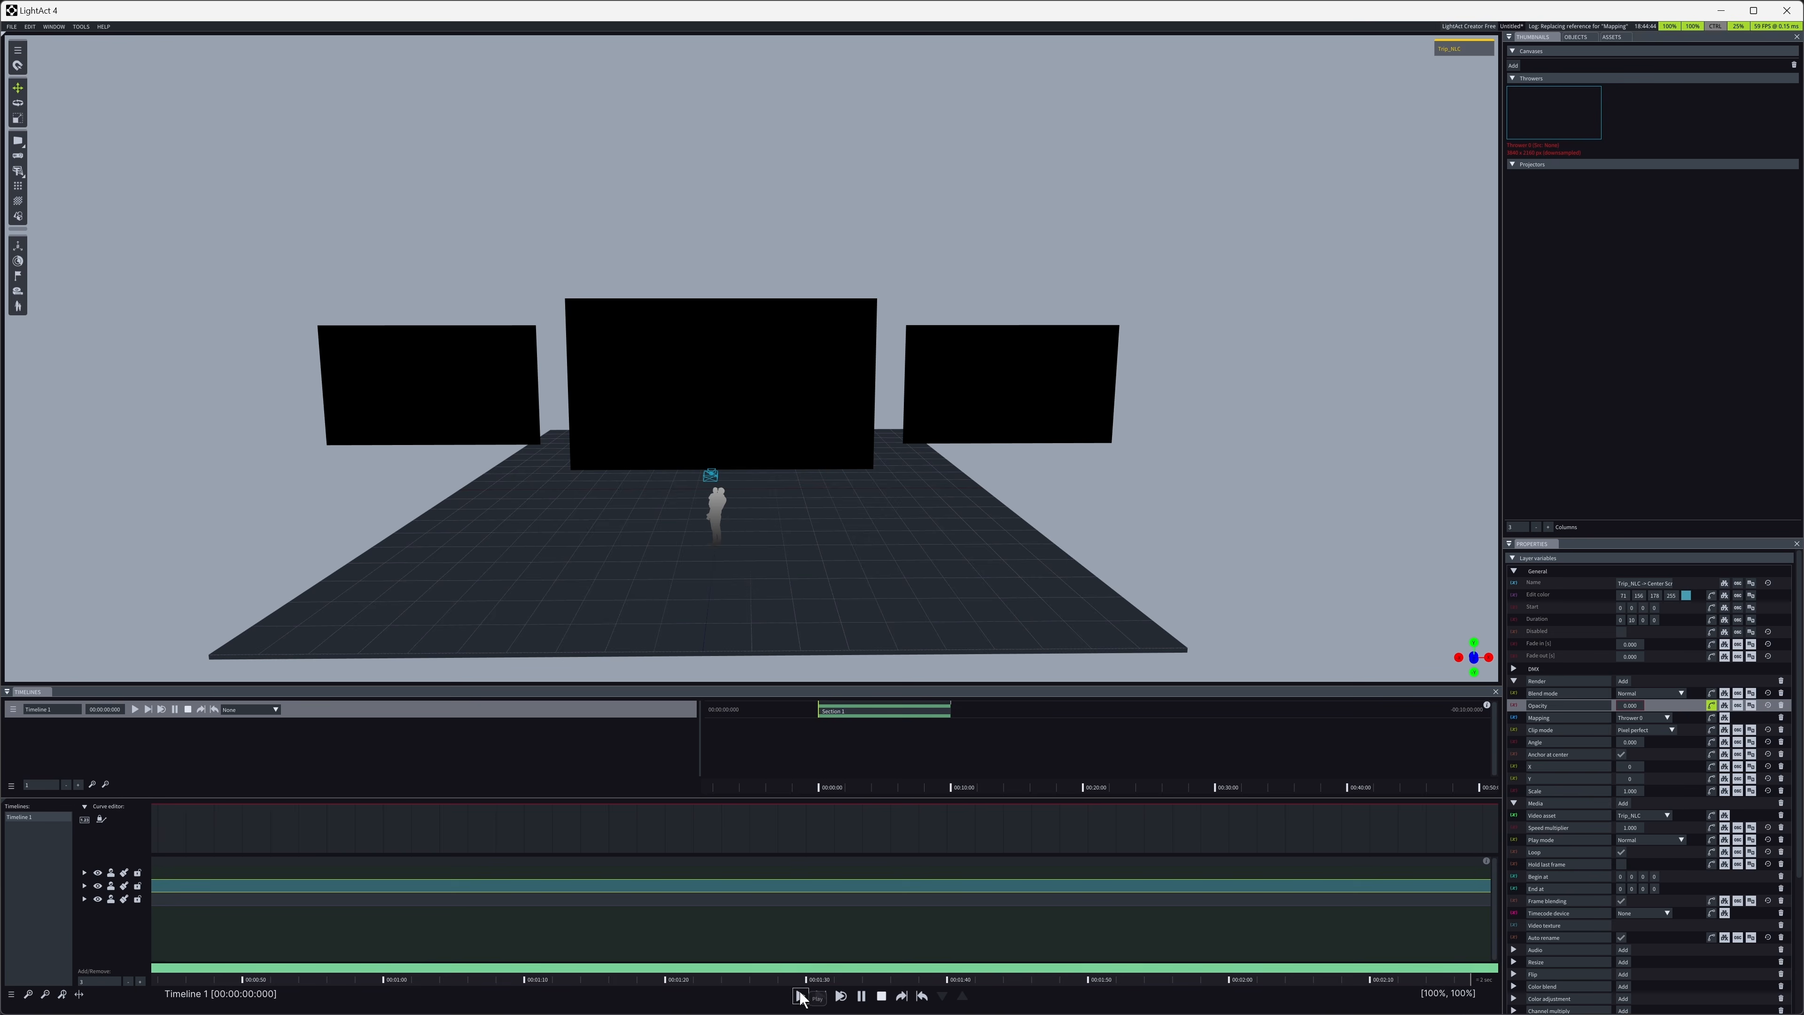
{"action": "left_click", "coordinate": [801, 995]}
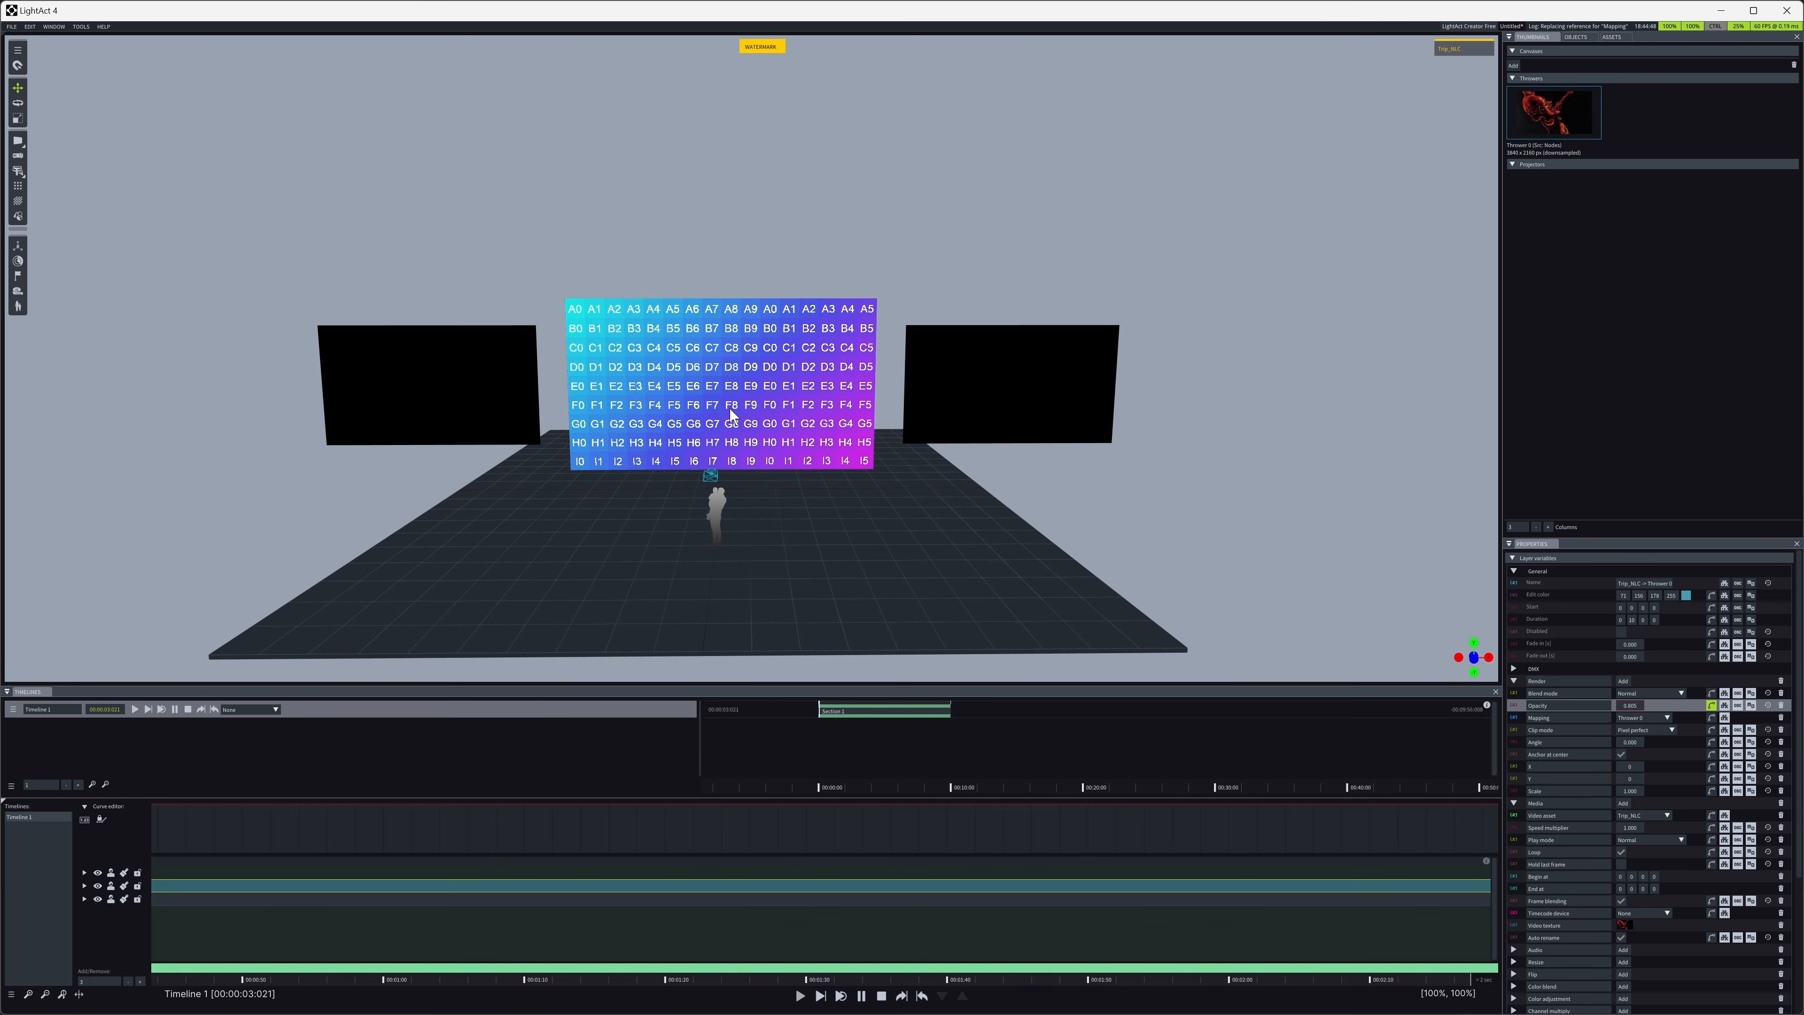
- Move Thrower 0 toward the front of the stage, adjust its height, and widen its horizontal field of view to cover all three screens
{"action": "left_click", "coordinate": [753, 374]}
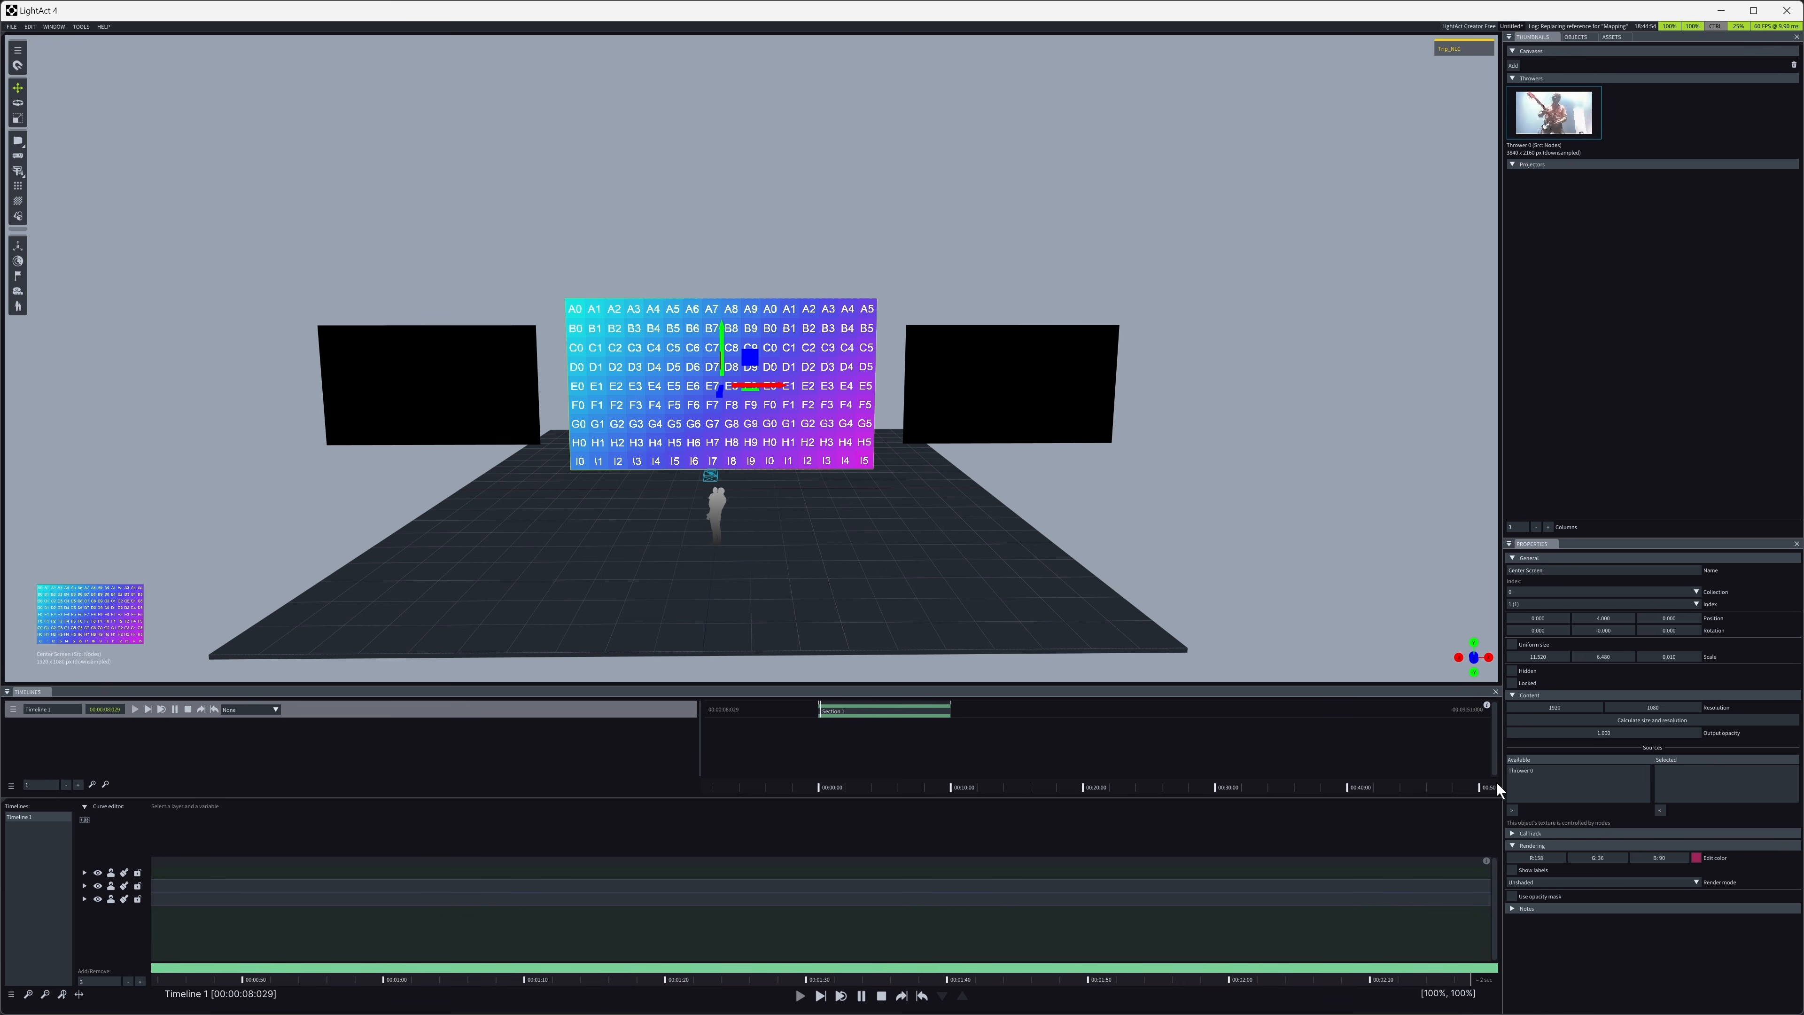
{"action": "left_click", "coordinate": [708, 475]}
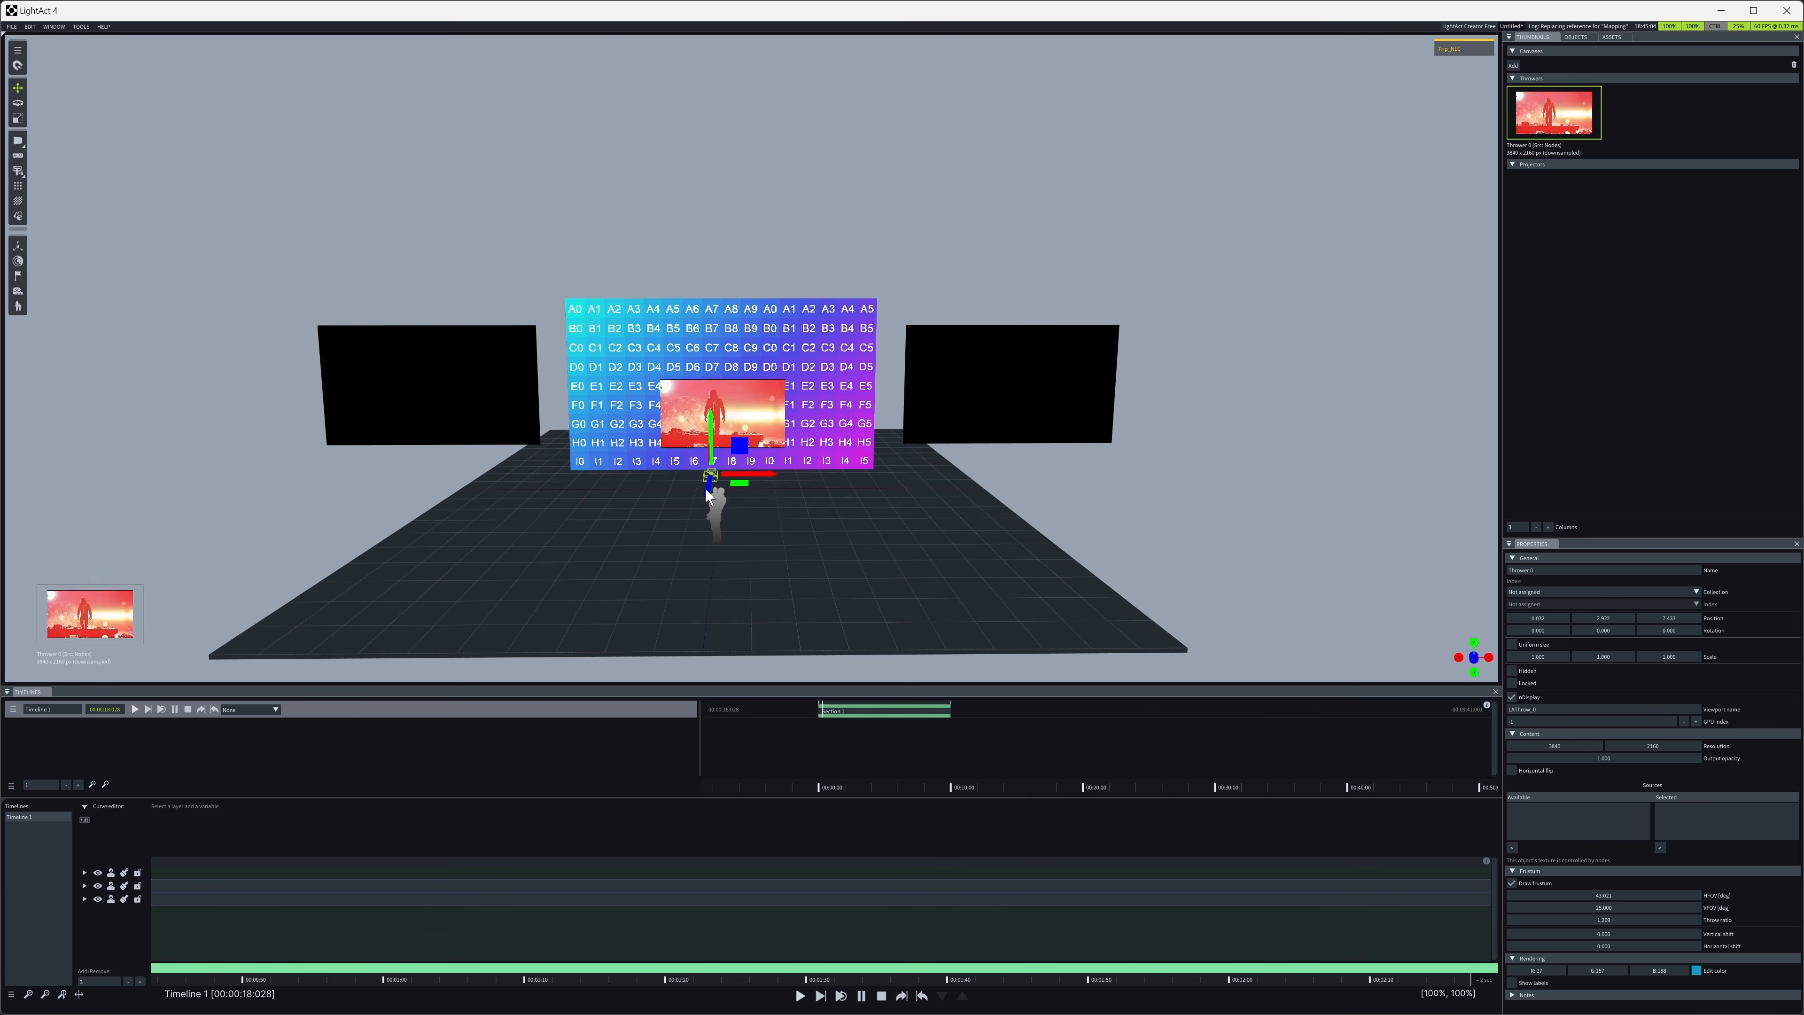
{"action": "left_click_drag", "start_coordinate": [705, 488], "coordinate": [648, 689]}
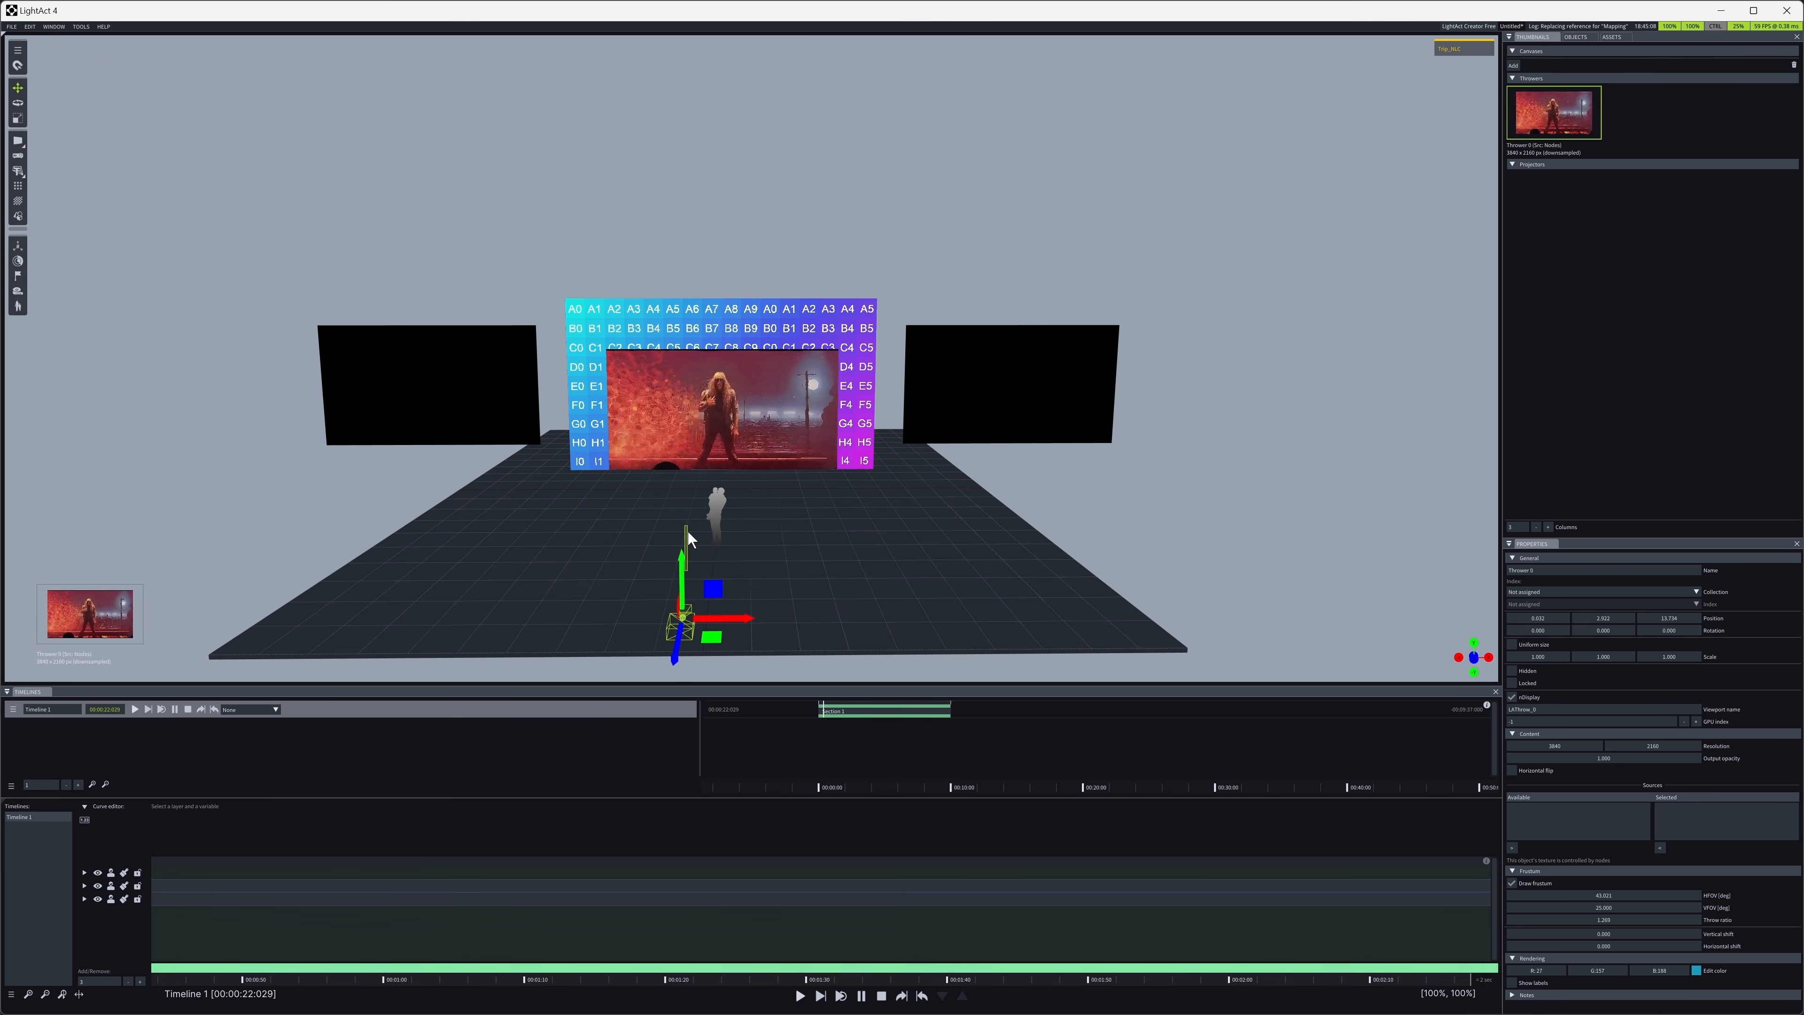
{"action": "left_click_drag", "start_coordinate": [682, 553], "coordinate": [685, 485]}
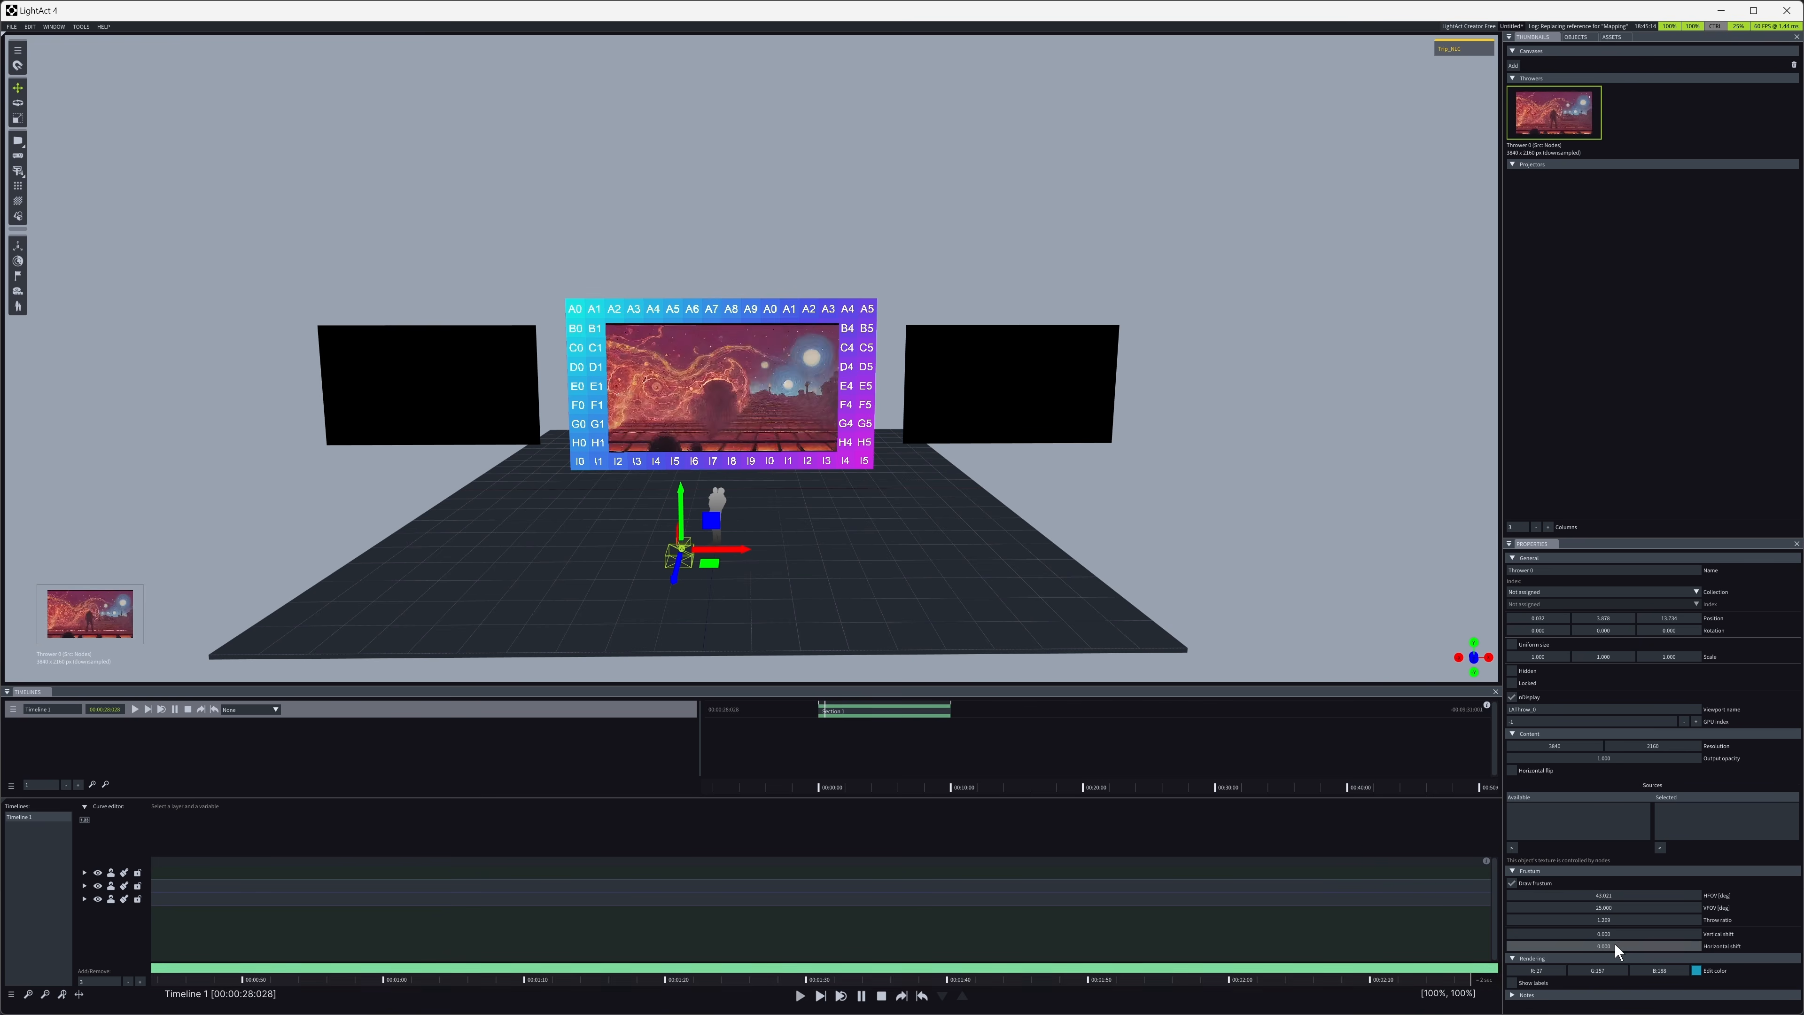
{"action": "left_click_drag", "start_coordinate": [1607, 893], "coordinate": [1640, 876]}
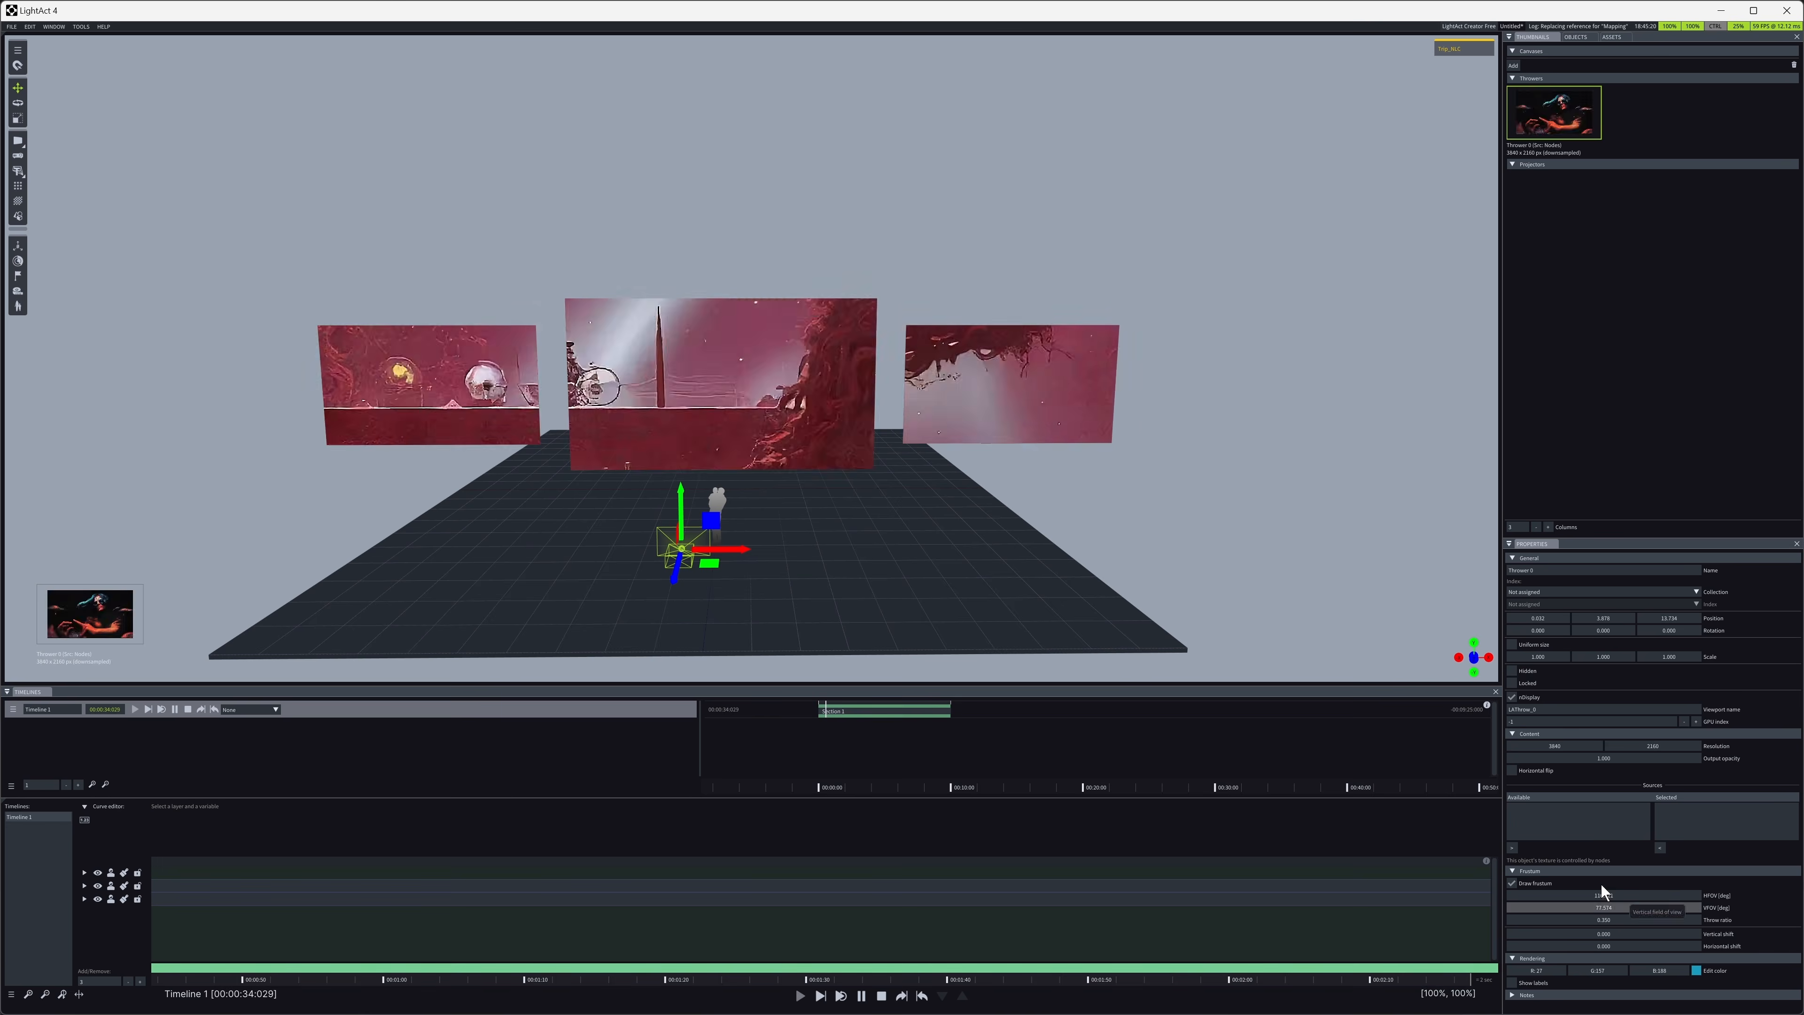
{"action": "left_click_drag", "start_coordinate": [682, 495], "coordinate": [687, 583]}
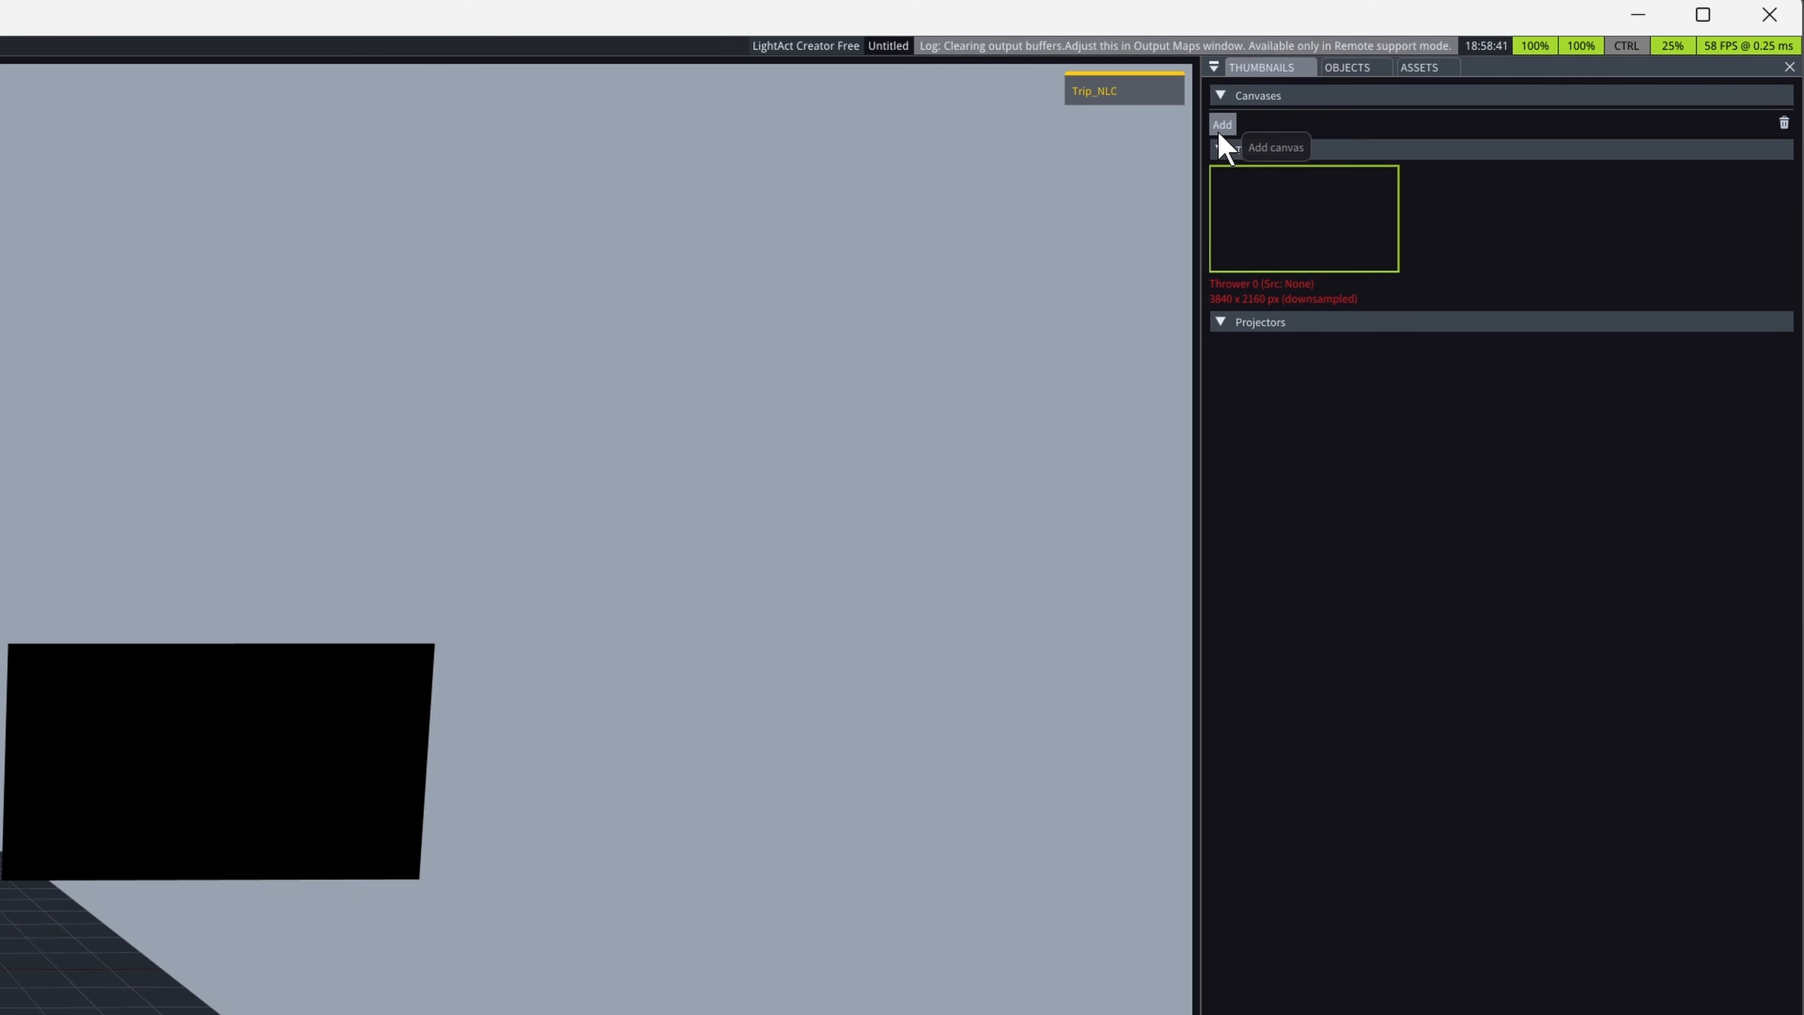
- Add a UHD 4K canvas and map the Trip_NLC video layer to it
{"action": "left_click", "coordinate": [1220, 126]}
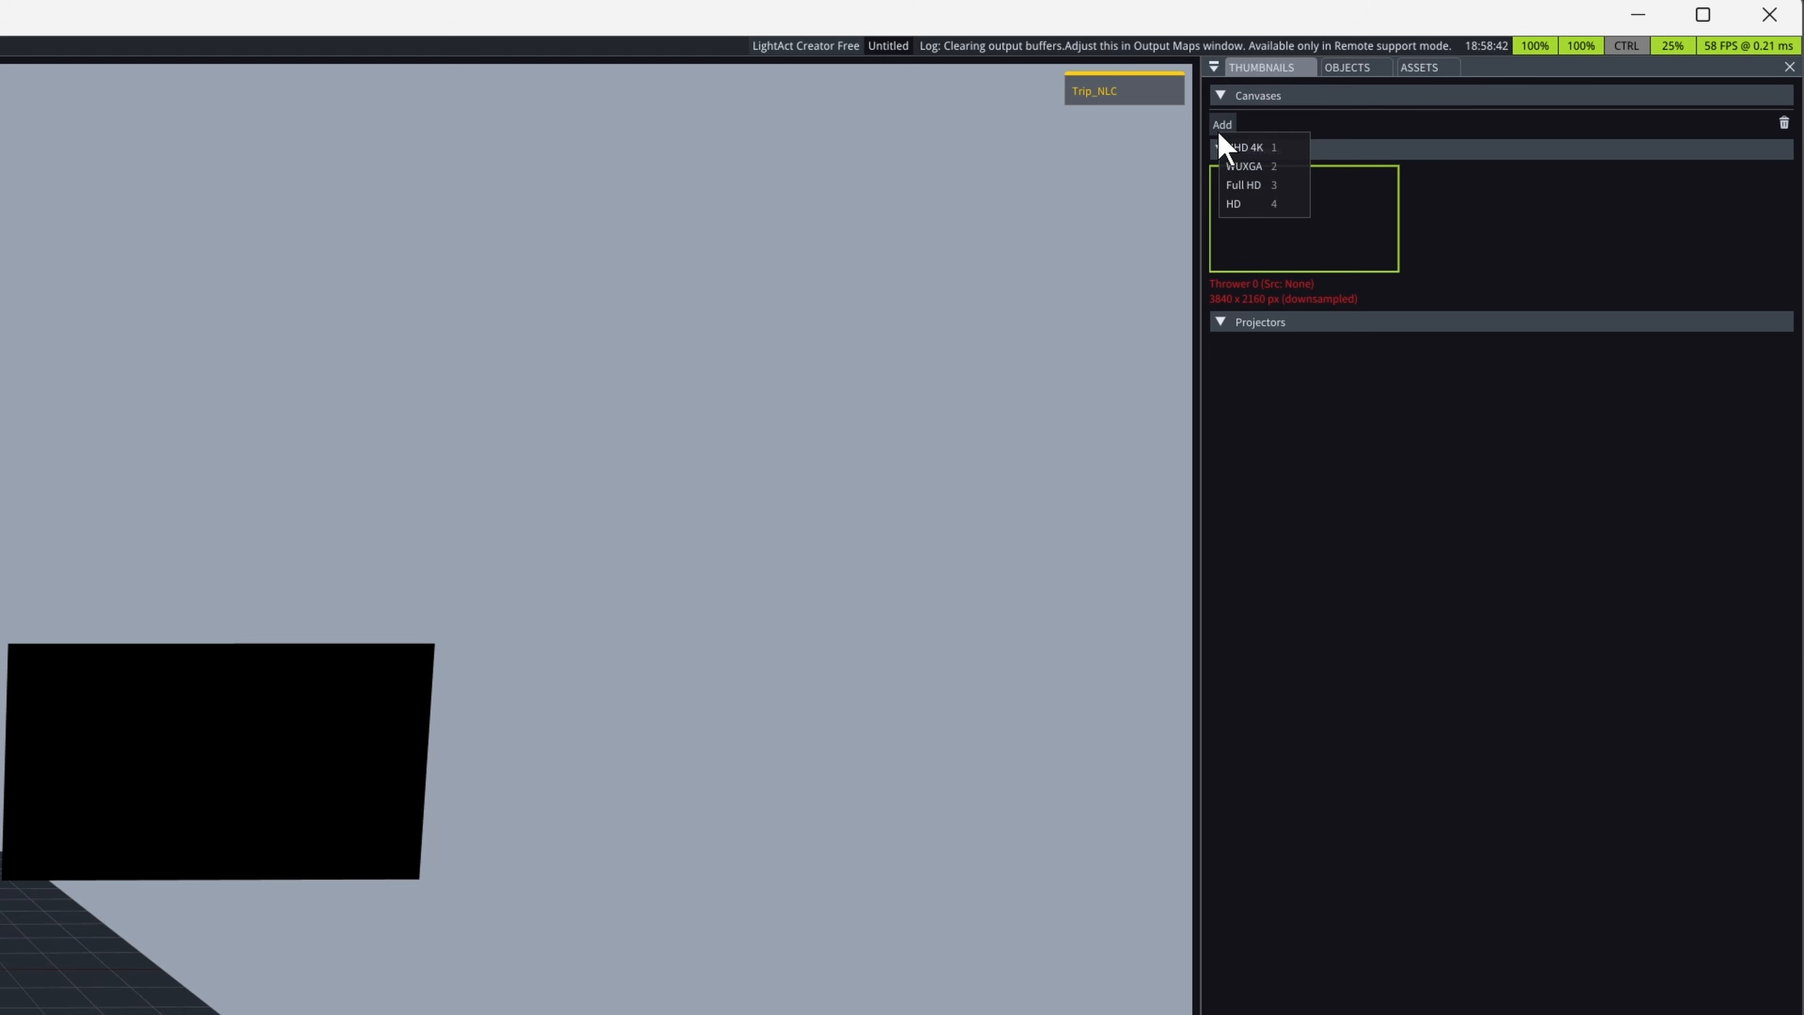
{"action": "left_click", "coordinate": [1278, 148]}
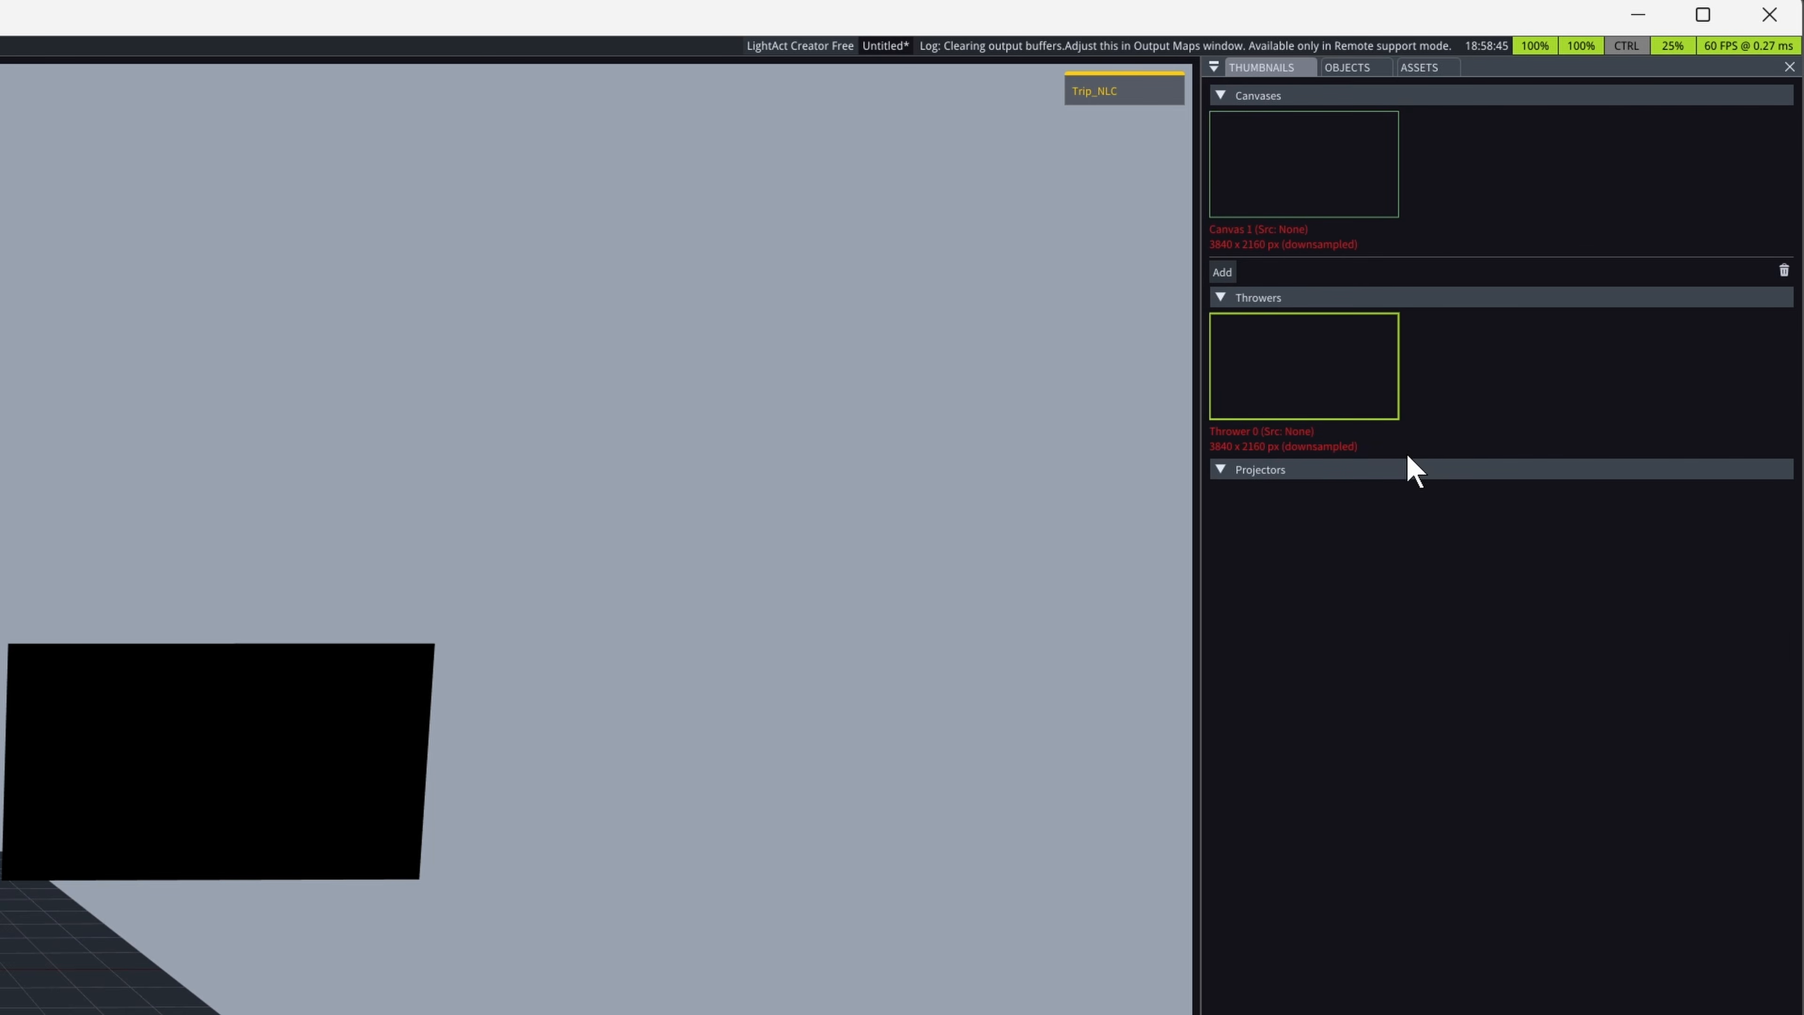
{"action": "left_click", "coordinate": [1282, 173]}
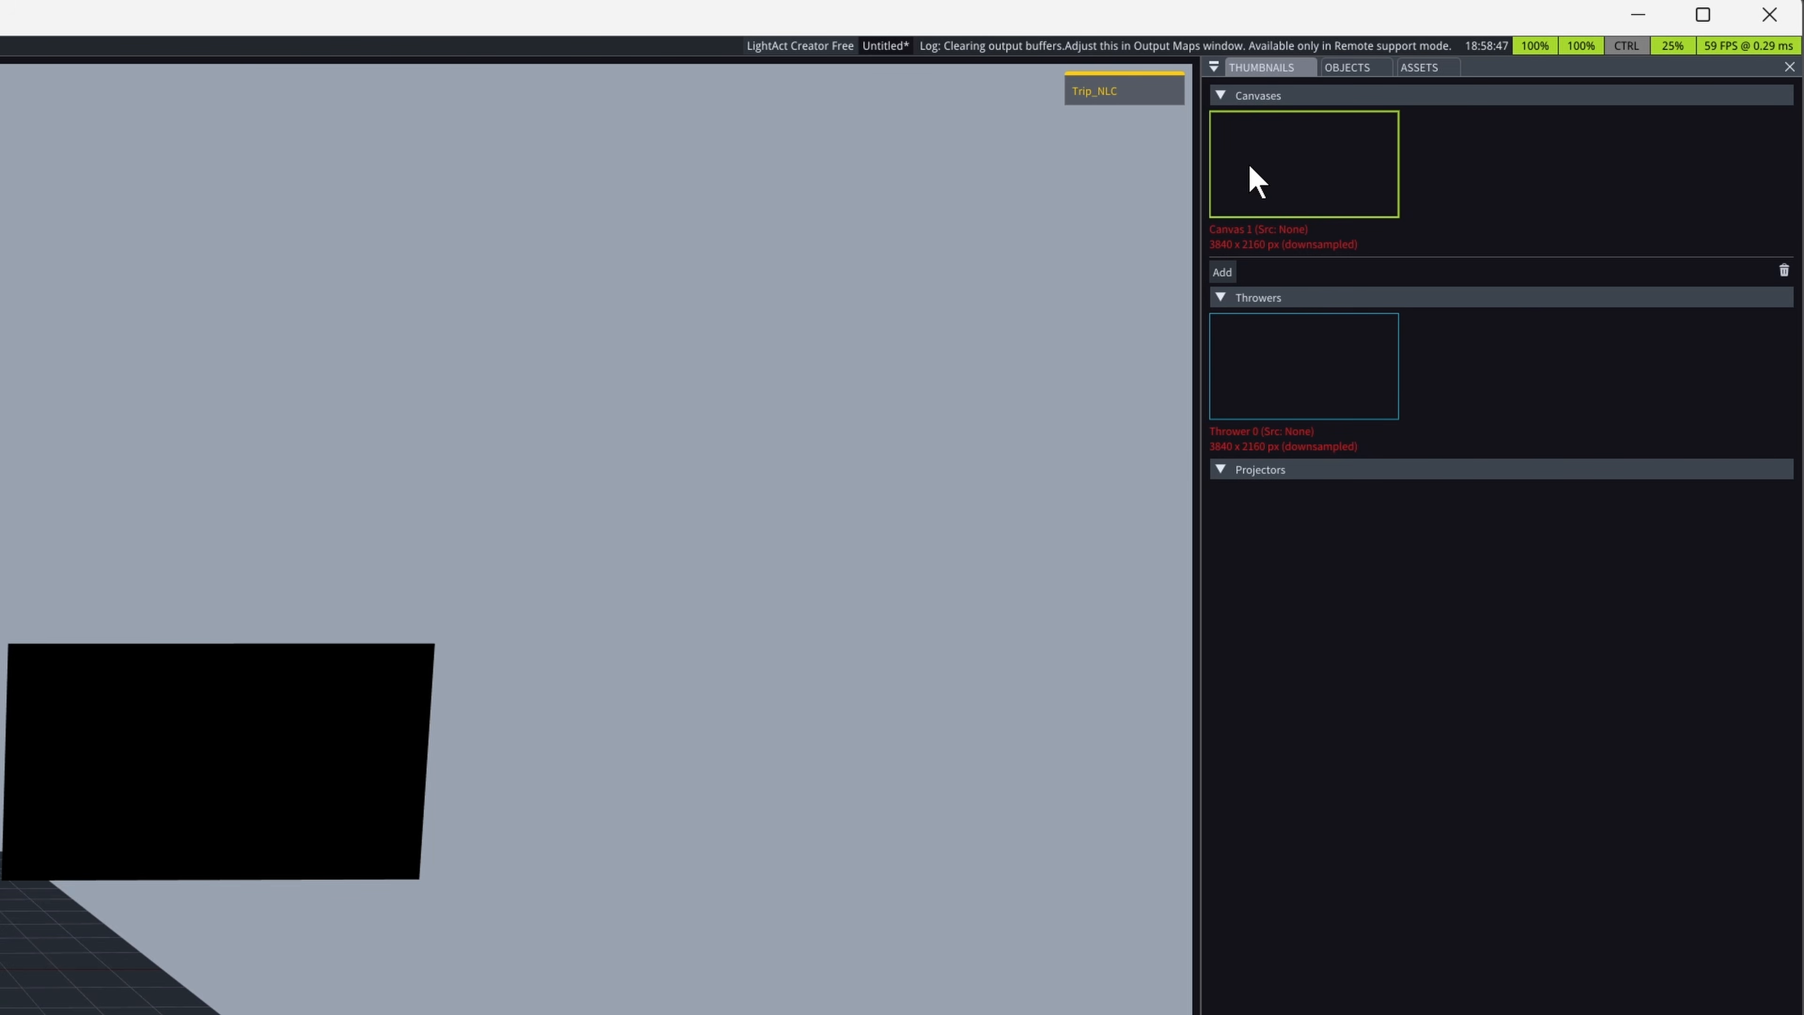
{"action": "left_click_drag", "start_coordinate": [1252, 163], "coordinate": [380, 881]}
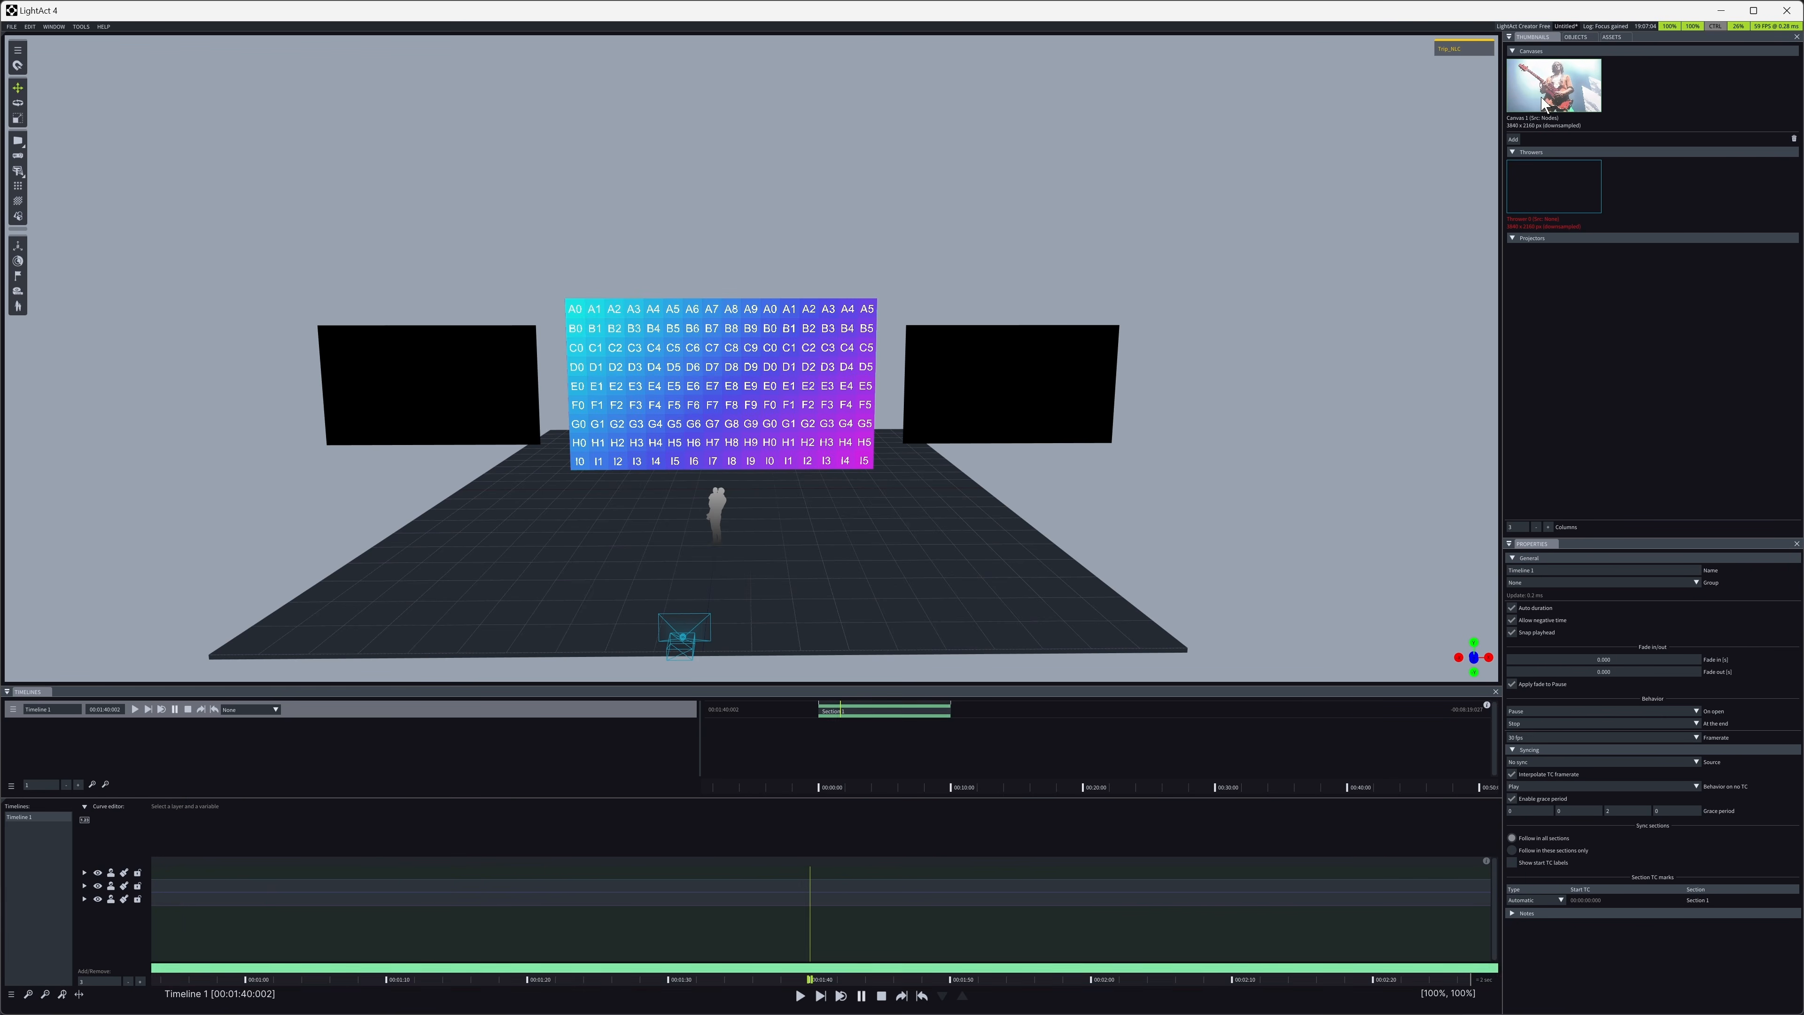
- Open the canvas maps for Canvas 1 and map the full canvas onto Center Screen and SR IMAG, fitting it to each screen
{"action": "left_click_drag", "start_coordinate": [1550, 83], "coordinate": [34, 581]}
{"action": "double_click", "coordinate": [1550, 86]}
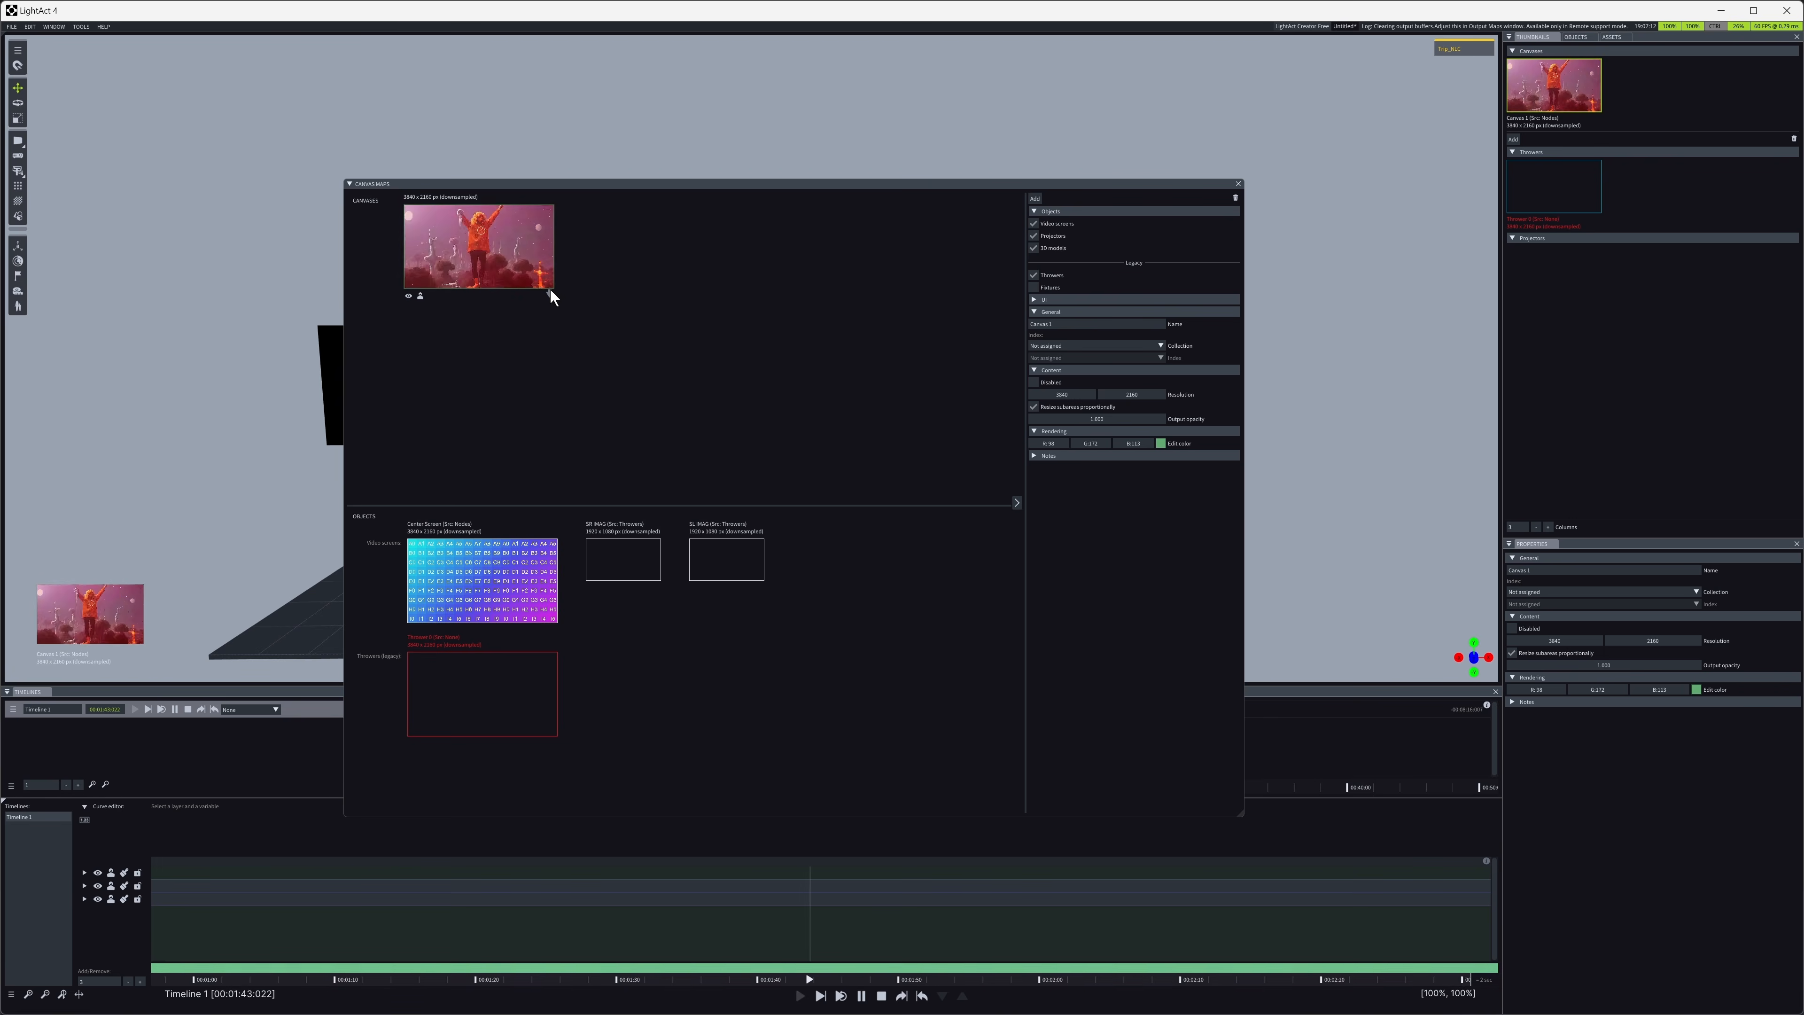
{"action": "mouse_move", "coordinate": [484, 576]}
{"action": "left_mouse_down"}
{"action": "mouse_move", "coordinate": [513, 585]}
{"action": "mouse_move", "coordinate": [461, 566]}
{"action": "left_mouse_up"}
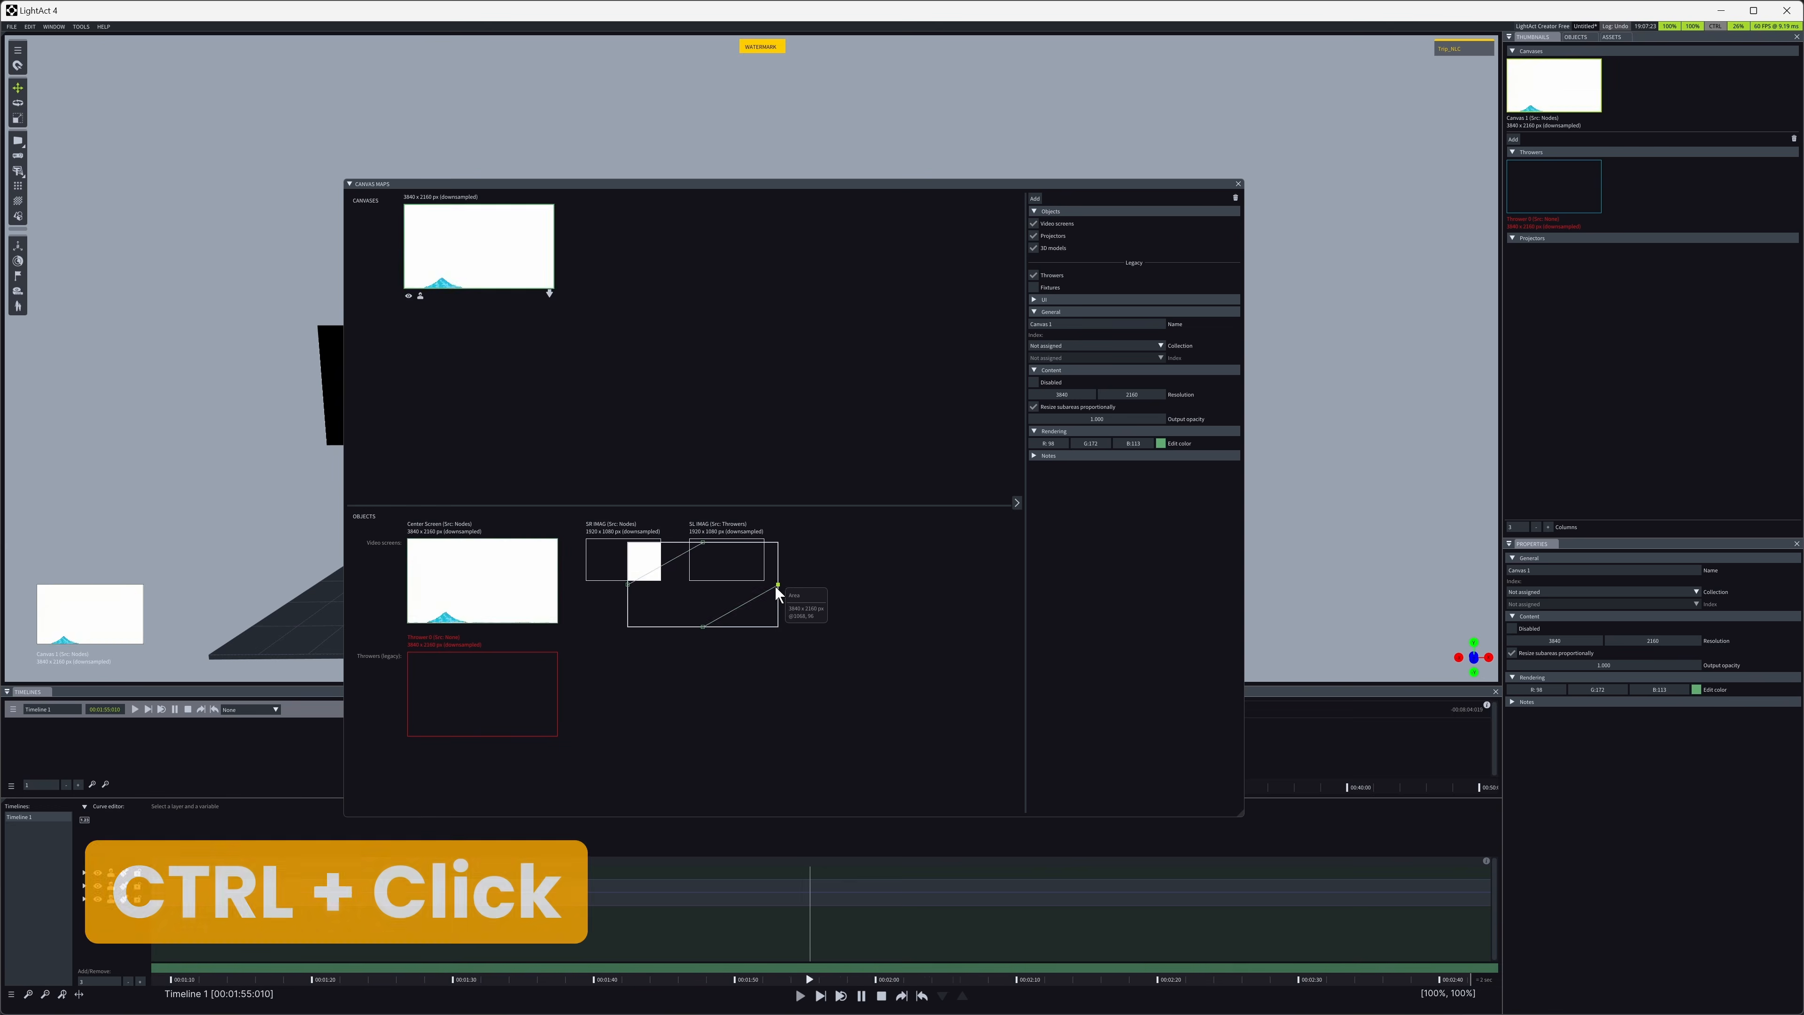
{"action": "left_click_drag", "start_coordinate": [774, 585], "coordinate": [661, 560], "text": "ctrl"}
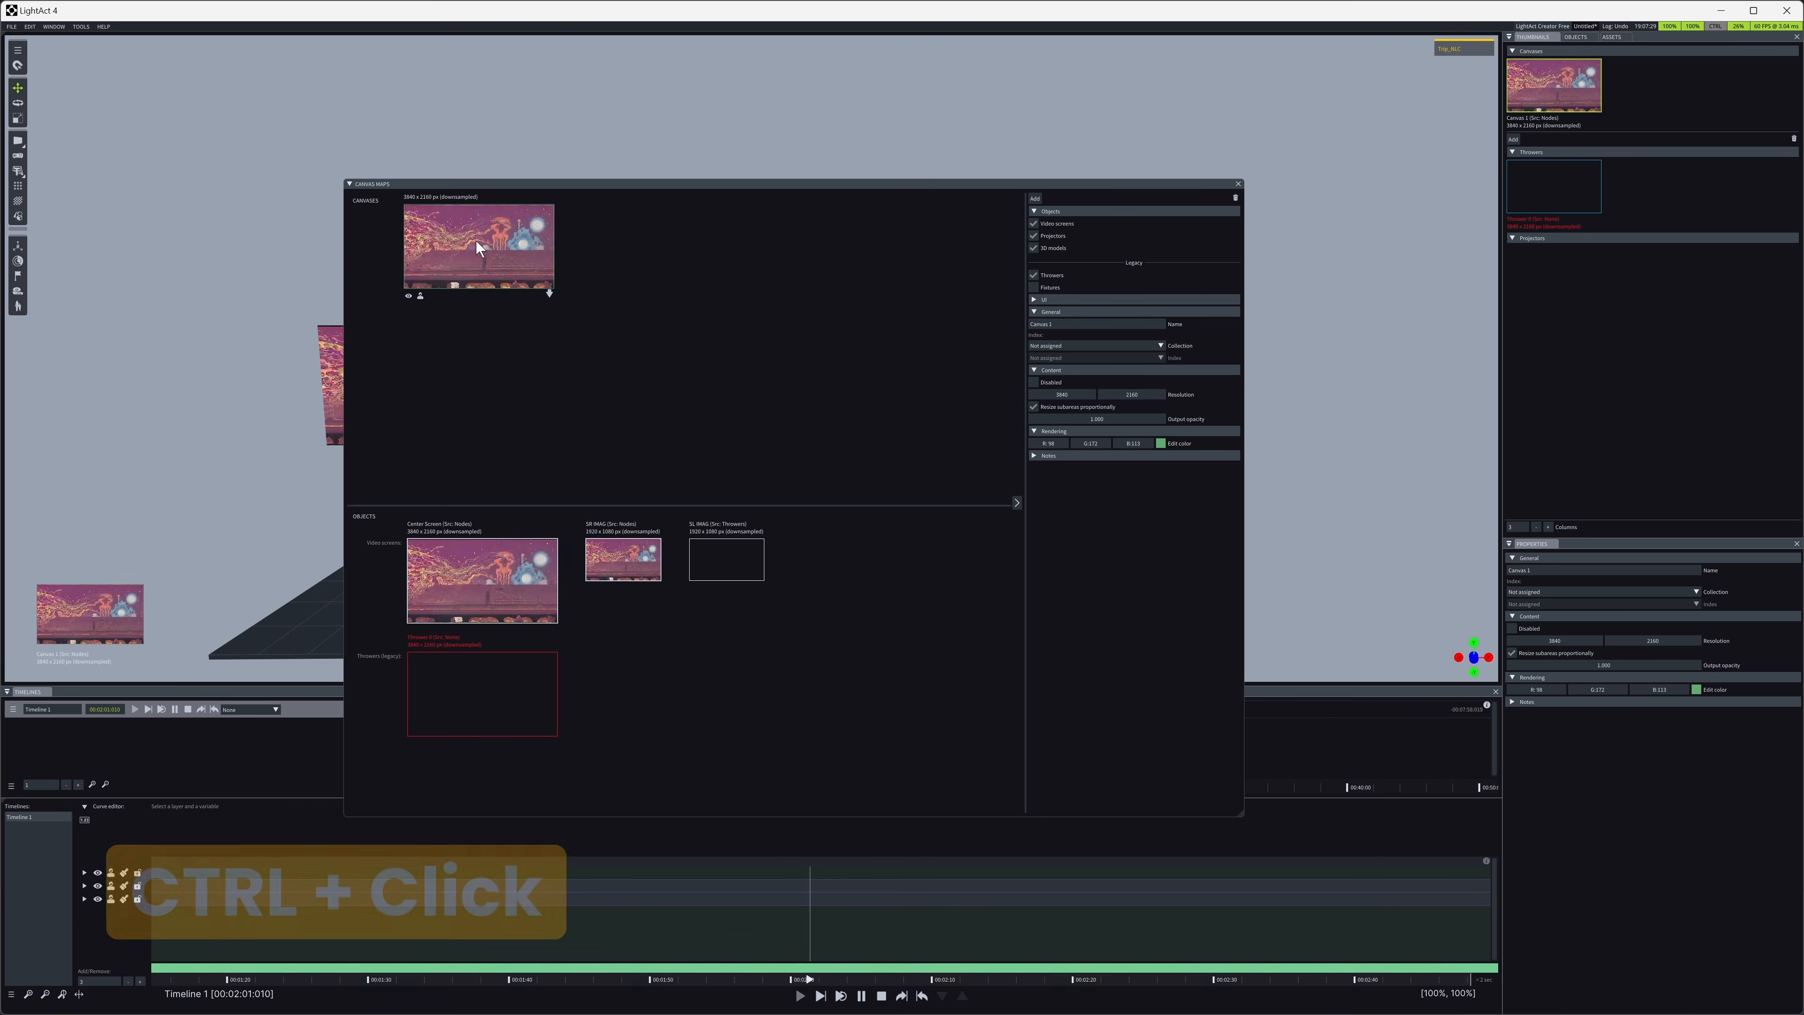
- Draw a rectangular area over the middle of Canvas 1
{"action": "left_click_drag", "start_coordinate": [436, 226], "coordinate": [541, 290], "text": "ctrl"}
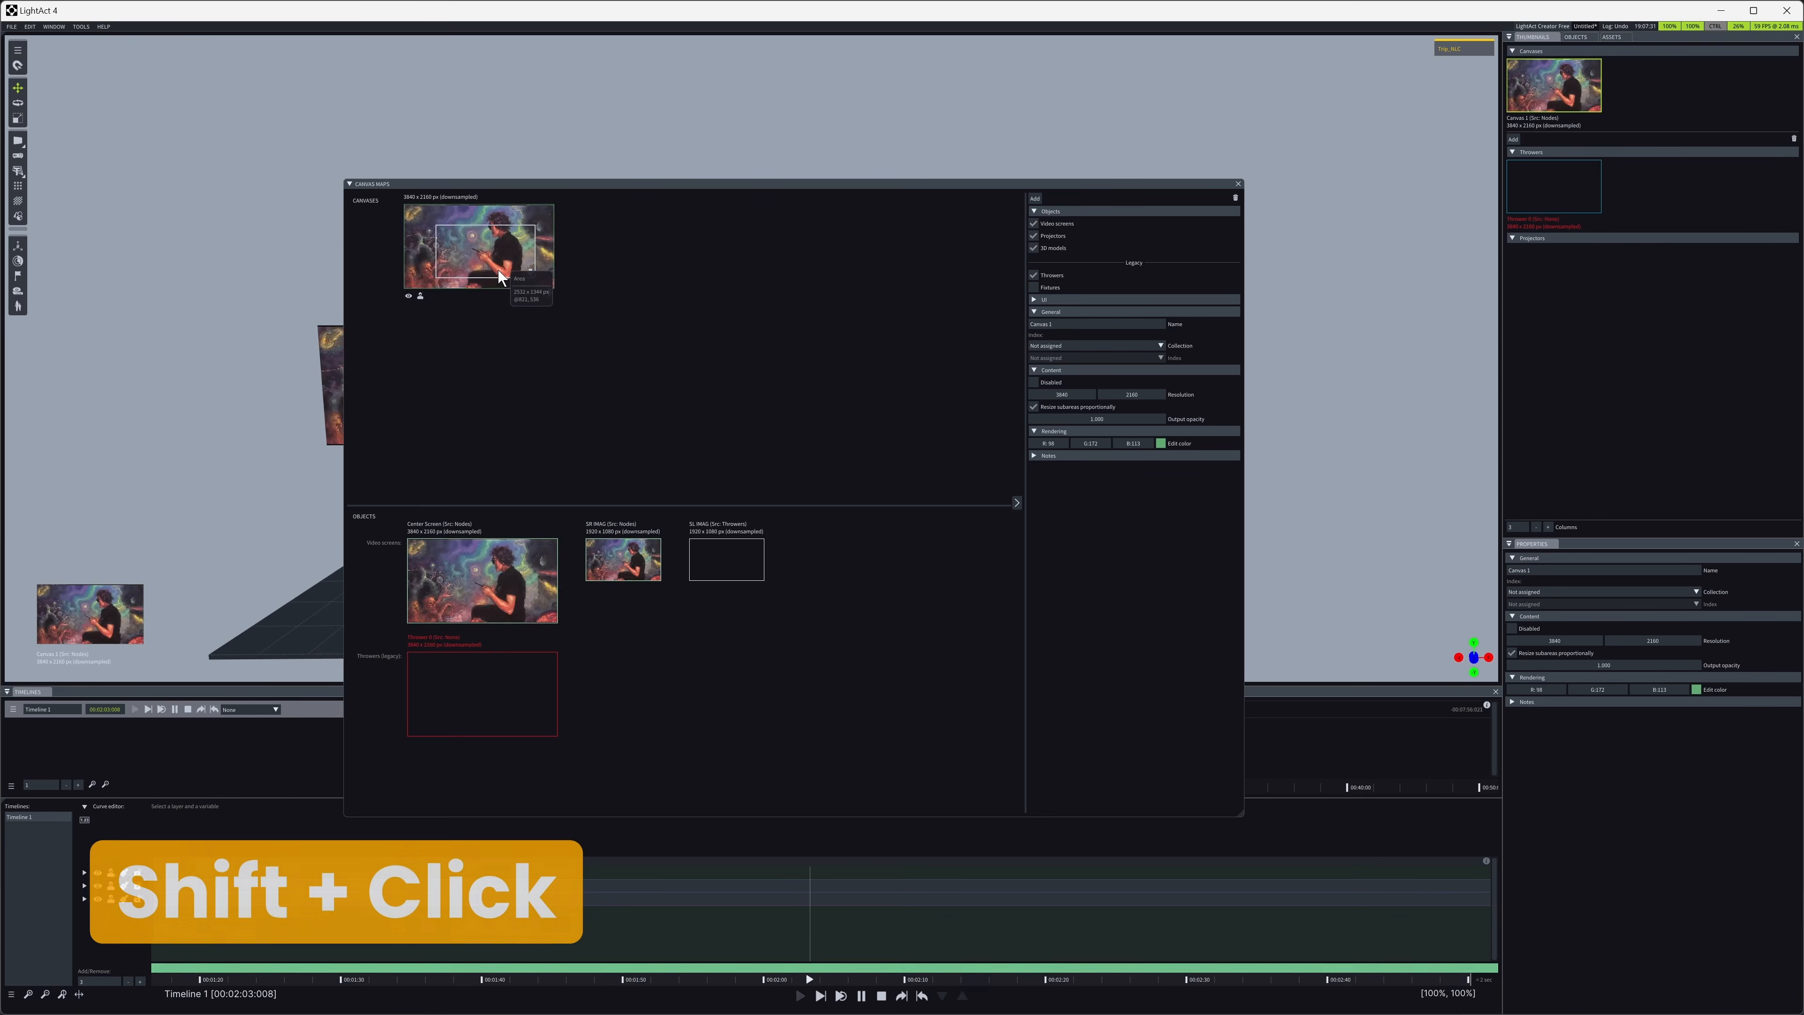
{"action": "scroll", "coordinate": [497, 269], "scroll_direction": "up", "scroll_amount": 3}
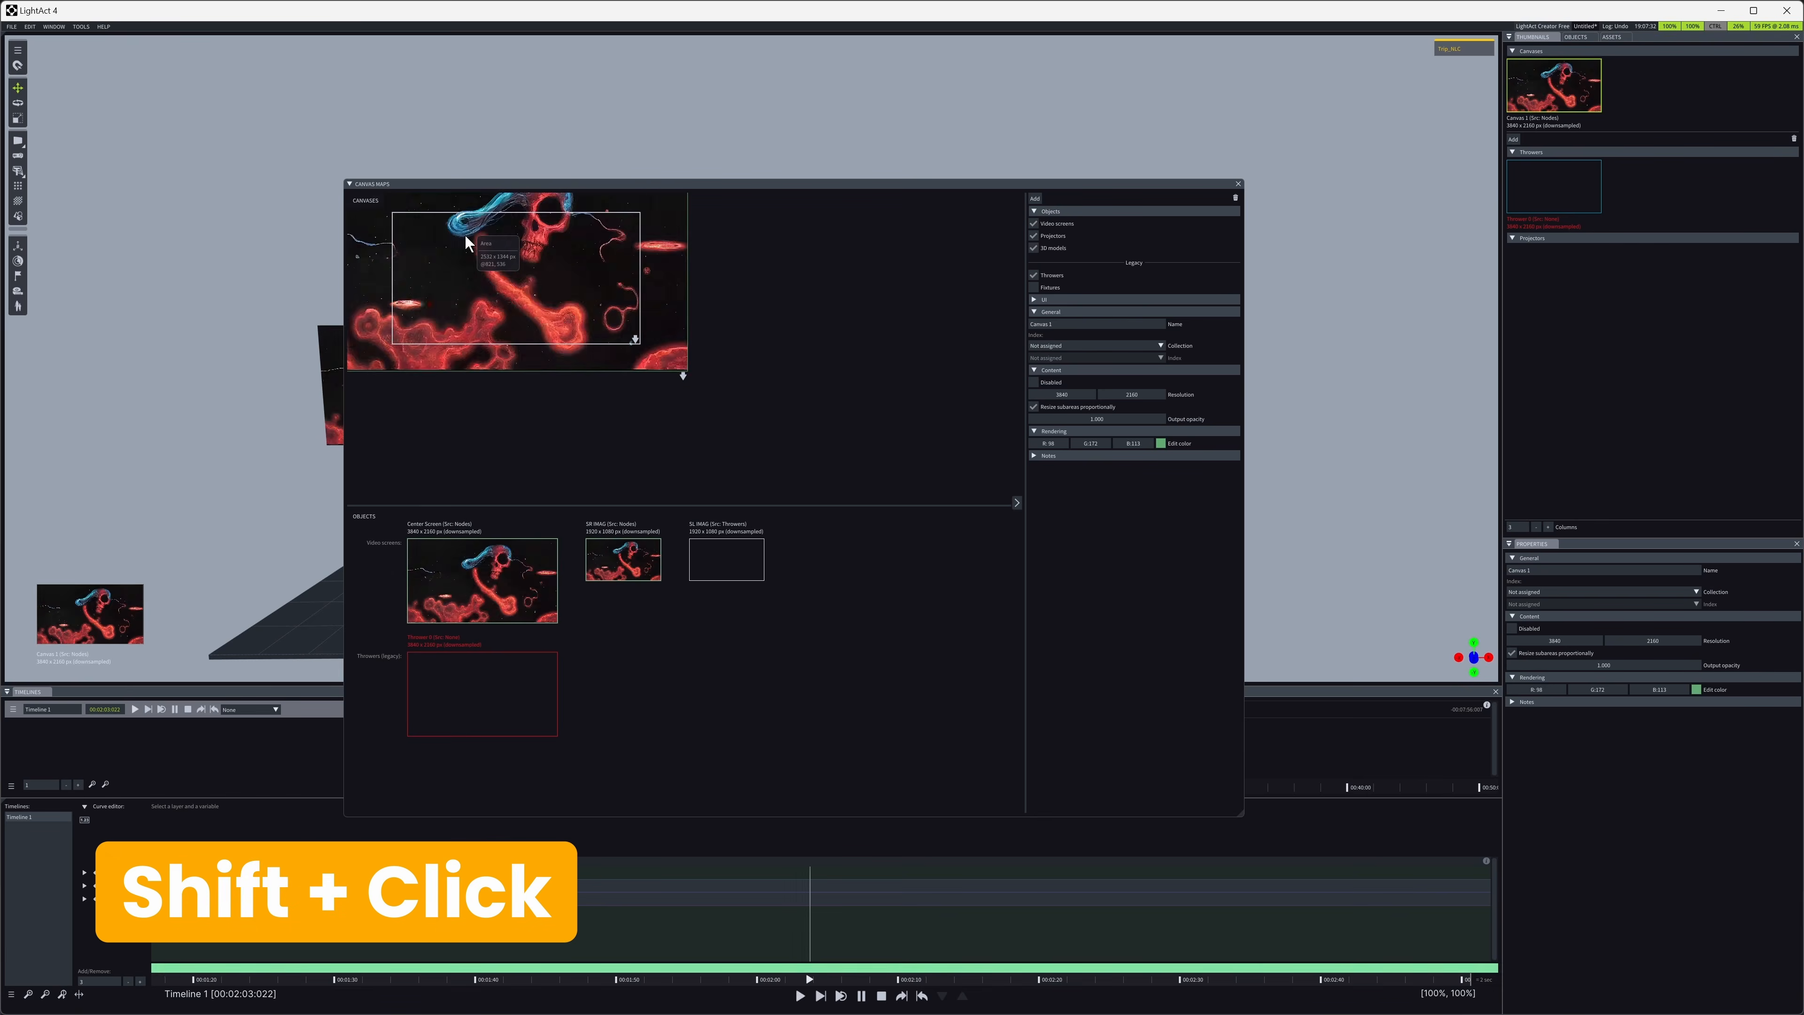
{"action": "left_click_drag", "start_coordinate": [767, 355], "coordinate": [875, 427]}
{"action": "middle_click_drag", "start_coordinate": [777, 332], "coordinate": [918, 409]}
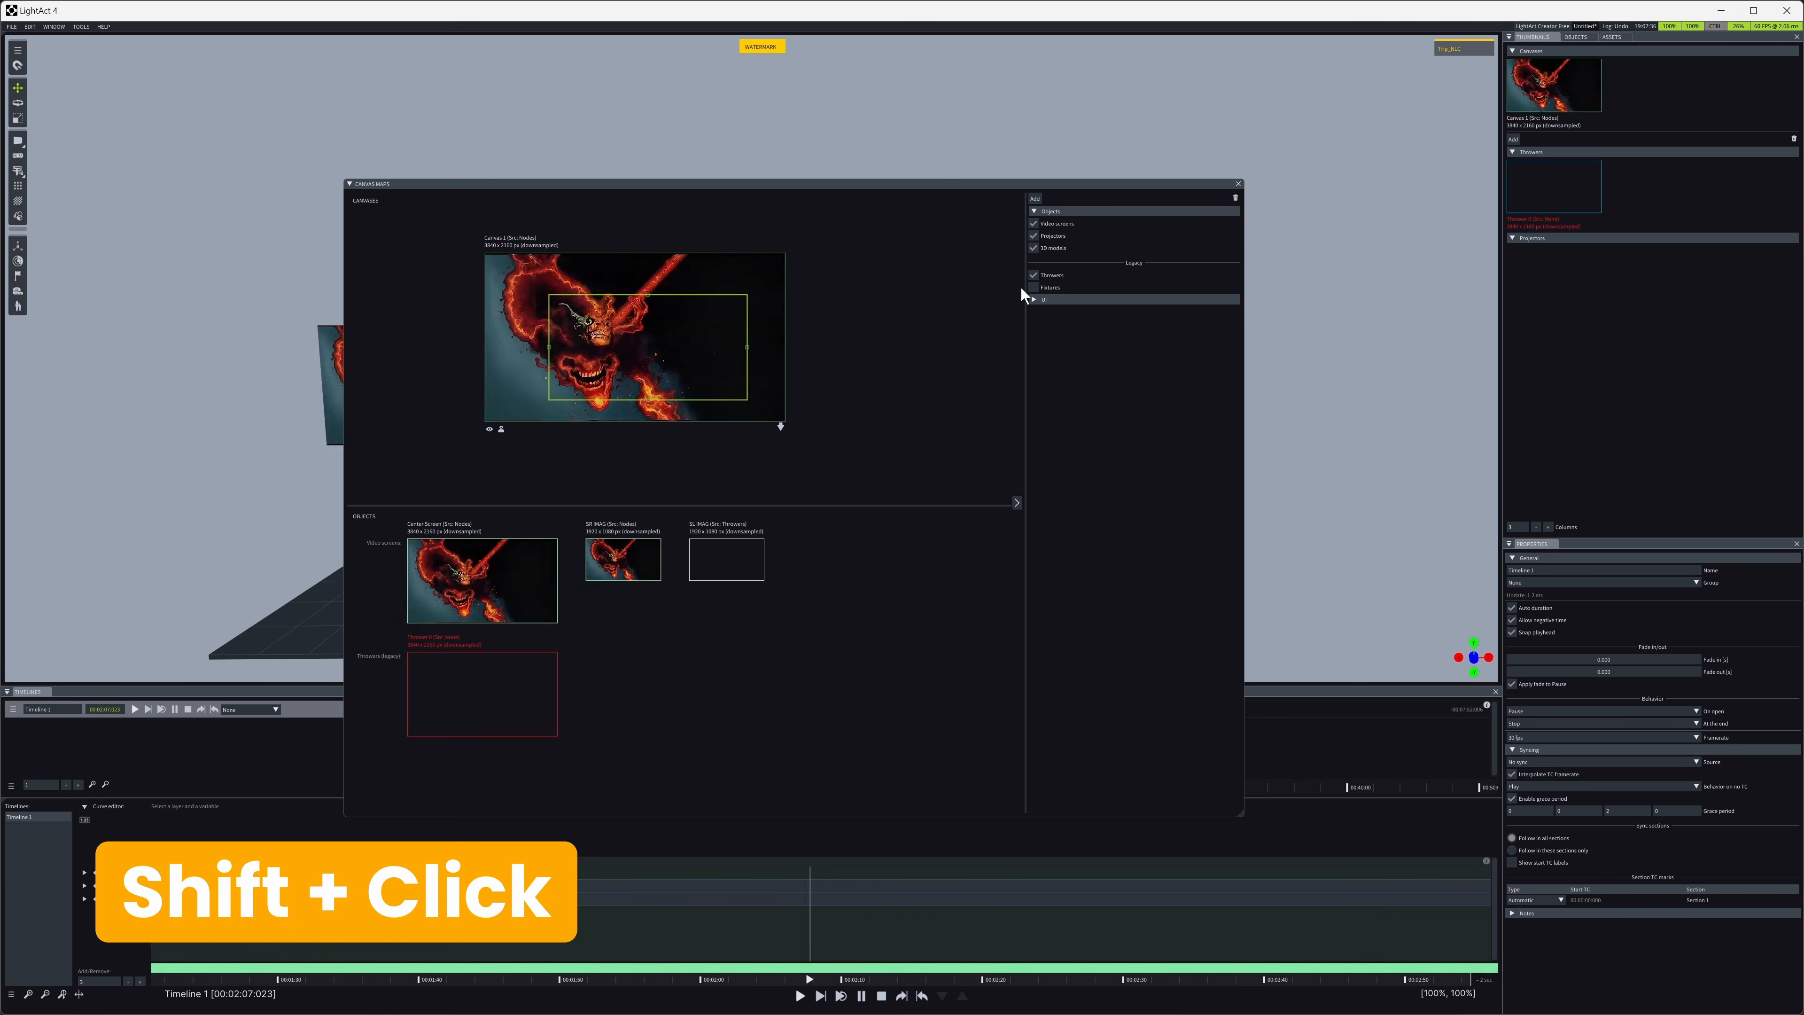
- Set the new canvas area's X position to 1920 and its width to 1920
{"action": "right_click", "coordinate": [623, 330]}
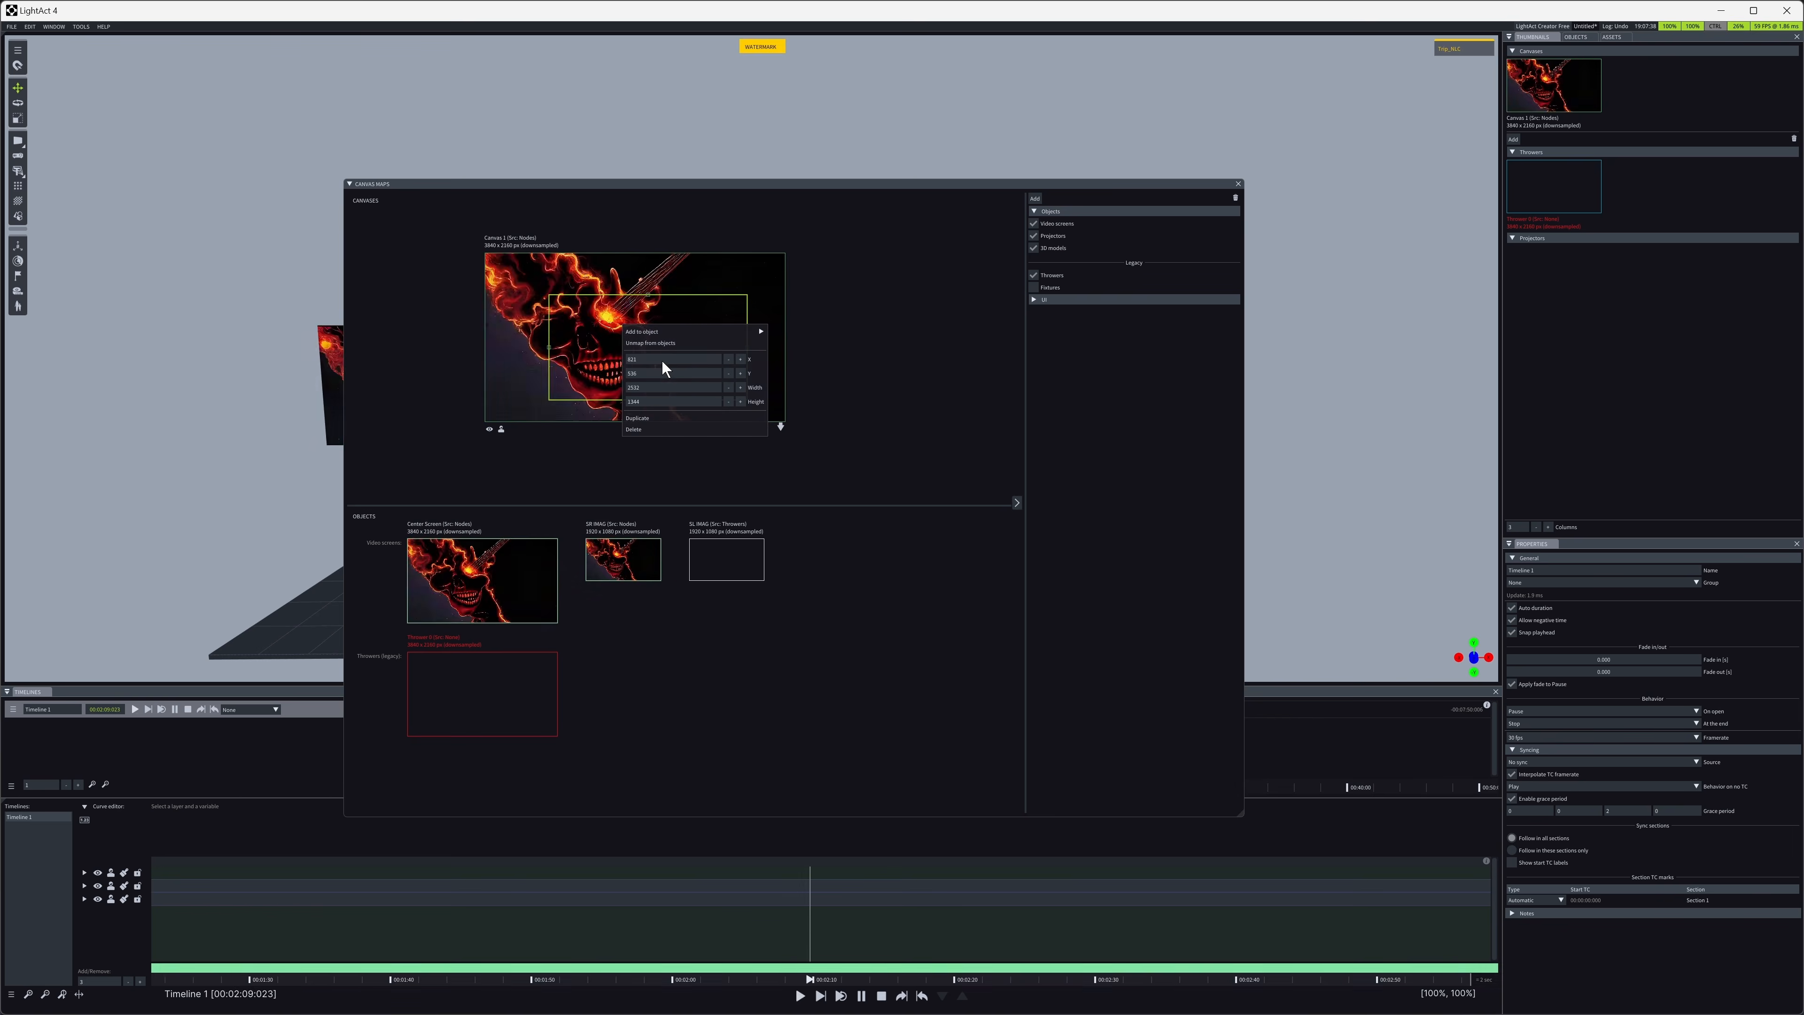
{"action": "left_click", "coordinate": [674, 359]}
{"action": "type", "text": "1920"}
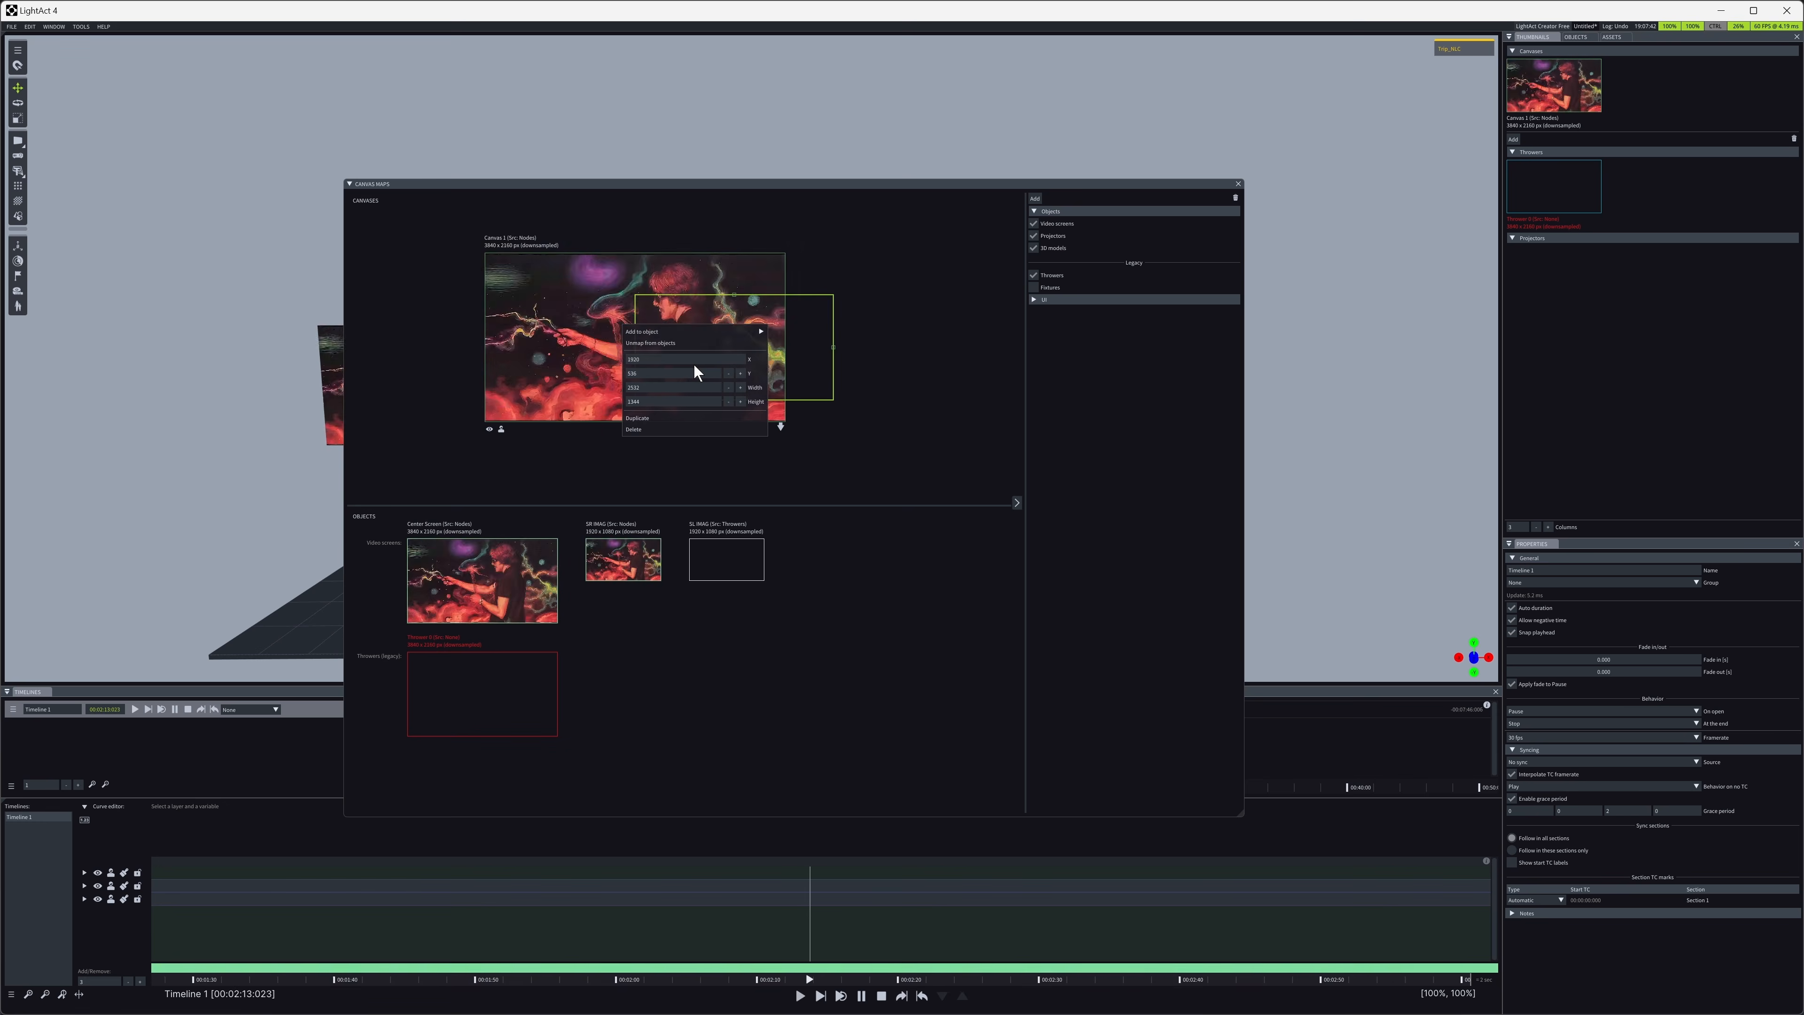
{"action": "left_click", "coordinate": [659, 387]}
{"action": "type", "text": "19"}
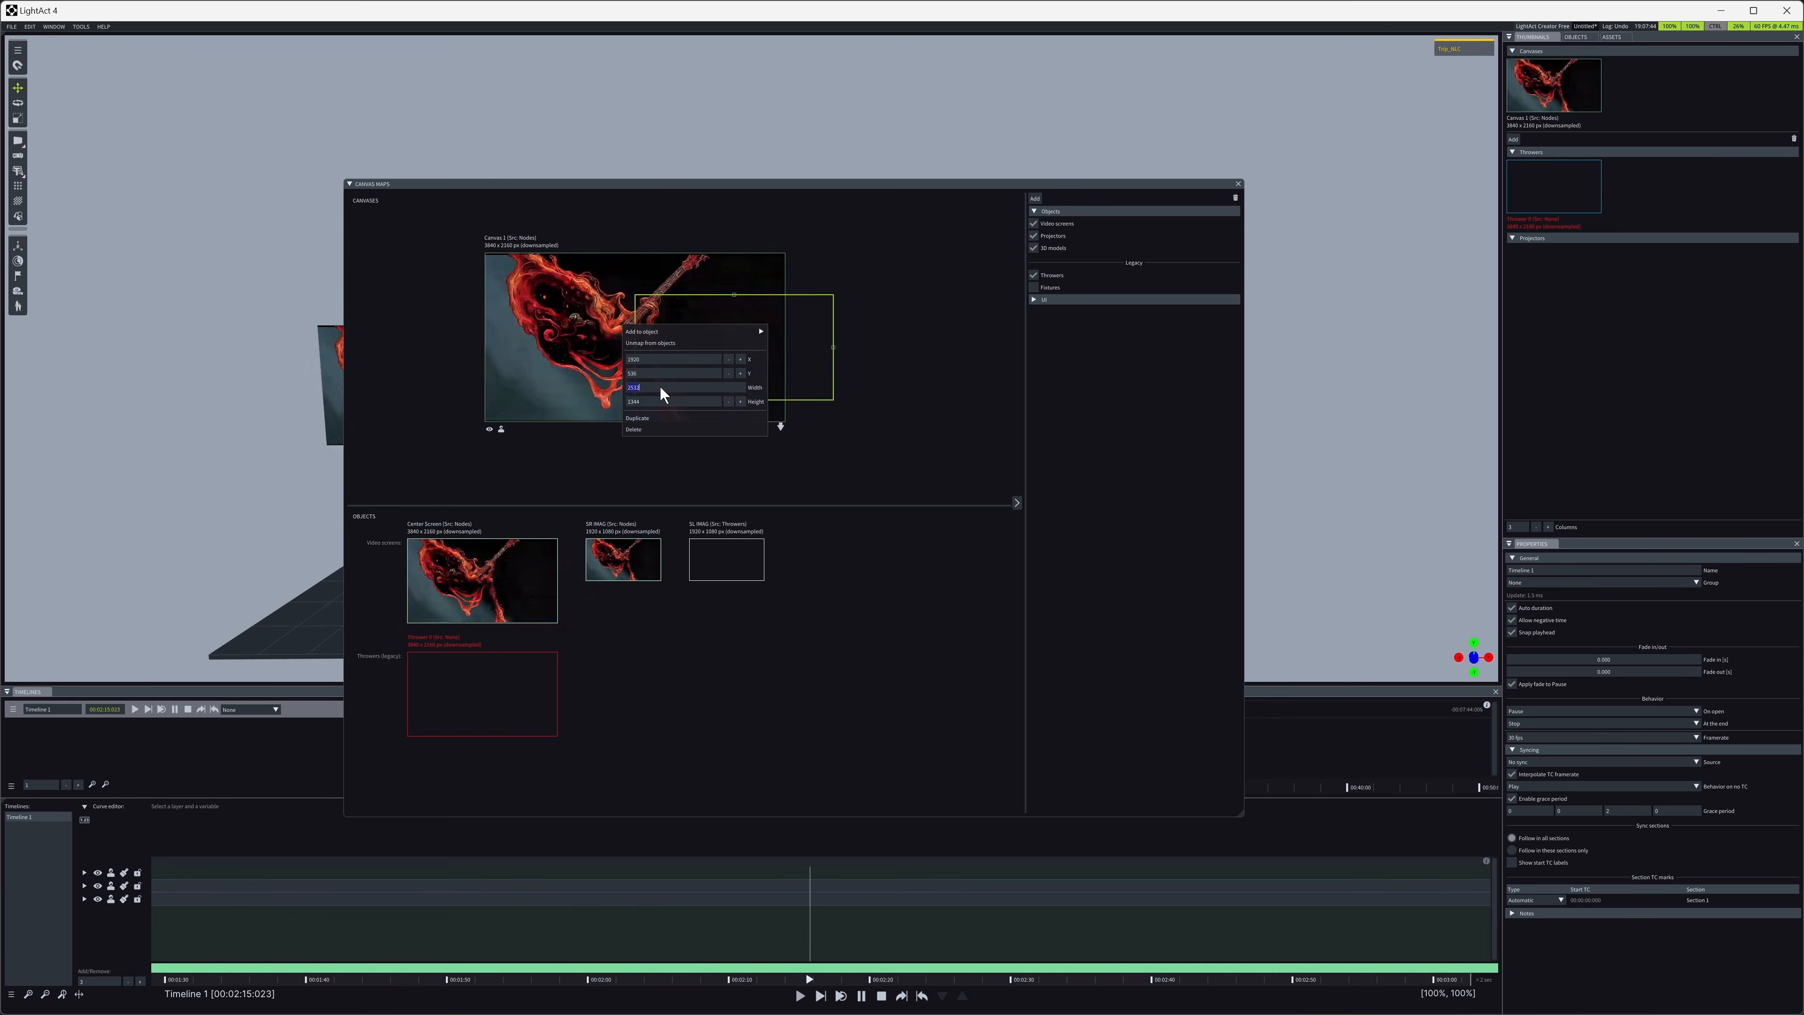
{"action": "type", "text": "20"}
{"action": "key", "text": "Return"}
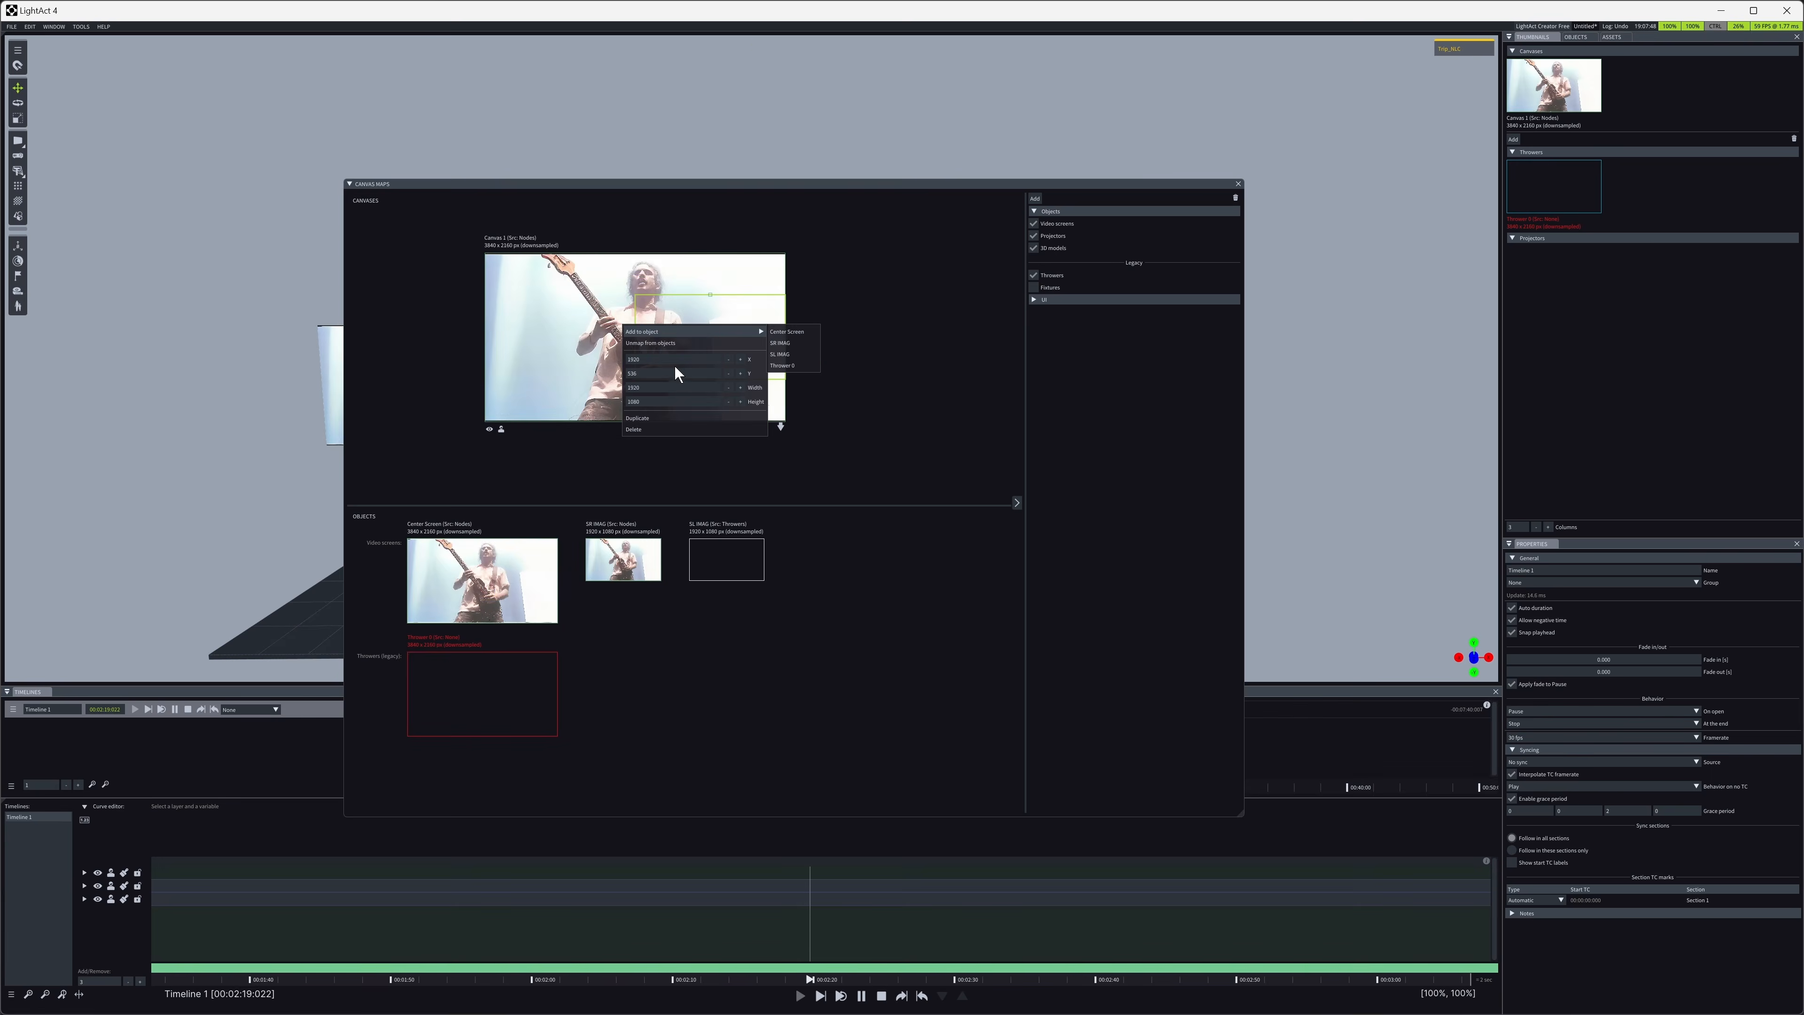
- Snap the area into the canvas's lower-right corner, then halve its coordinates to X 960 and Y 540 to centre it
{"action": "left_click", "coordinate": [732, 301]}
{"action": "left_click_drag", "start_coordinate": [733, 301], "coordinate": [705, 357]}
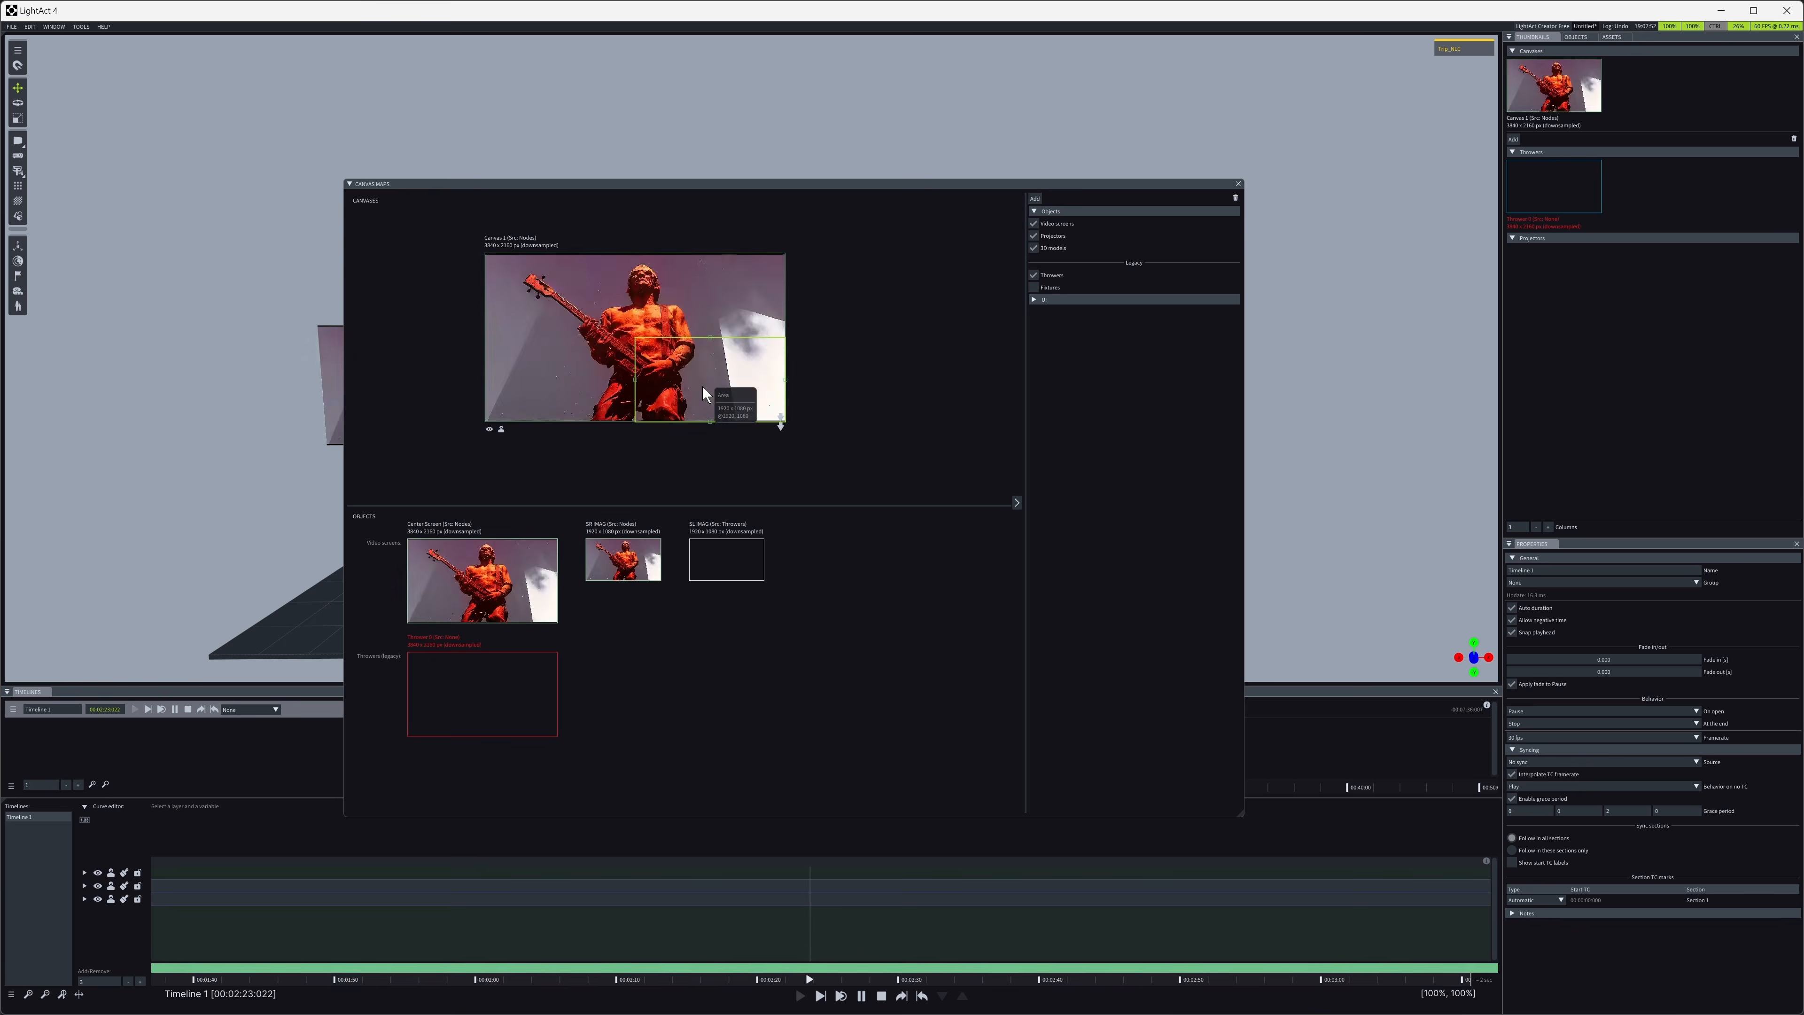
{"action": "right_click", "coordinate": [706, 374]}
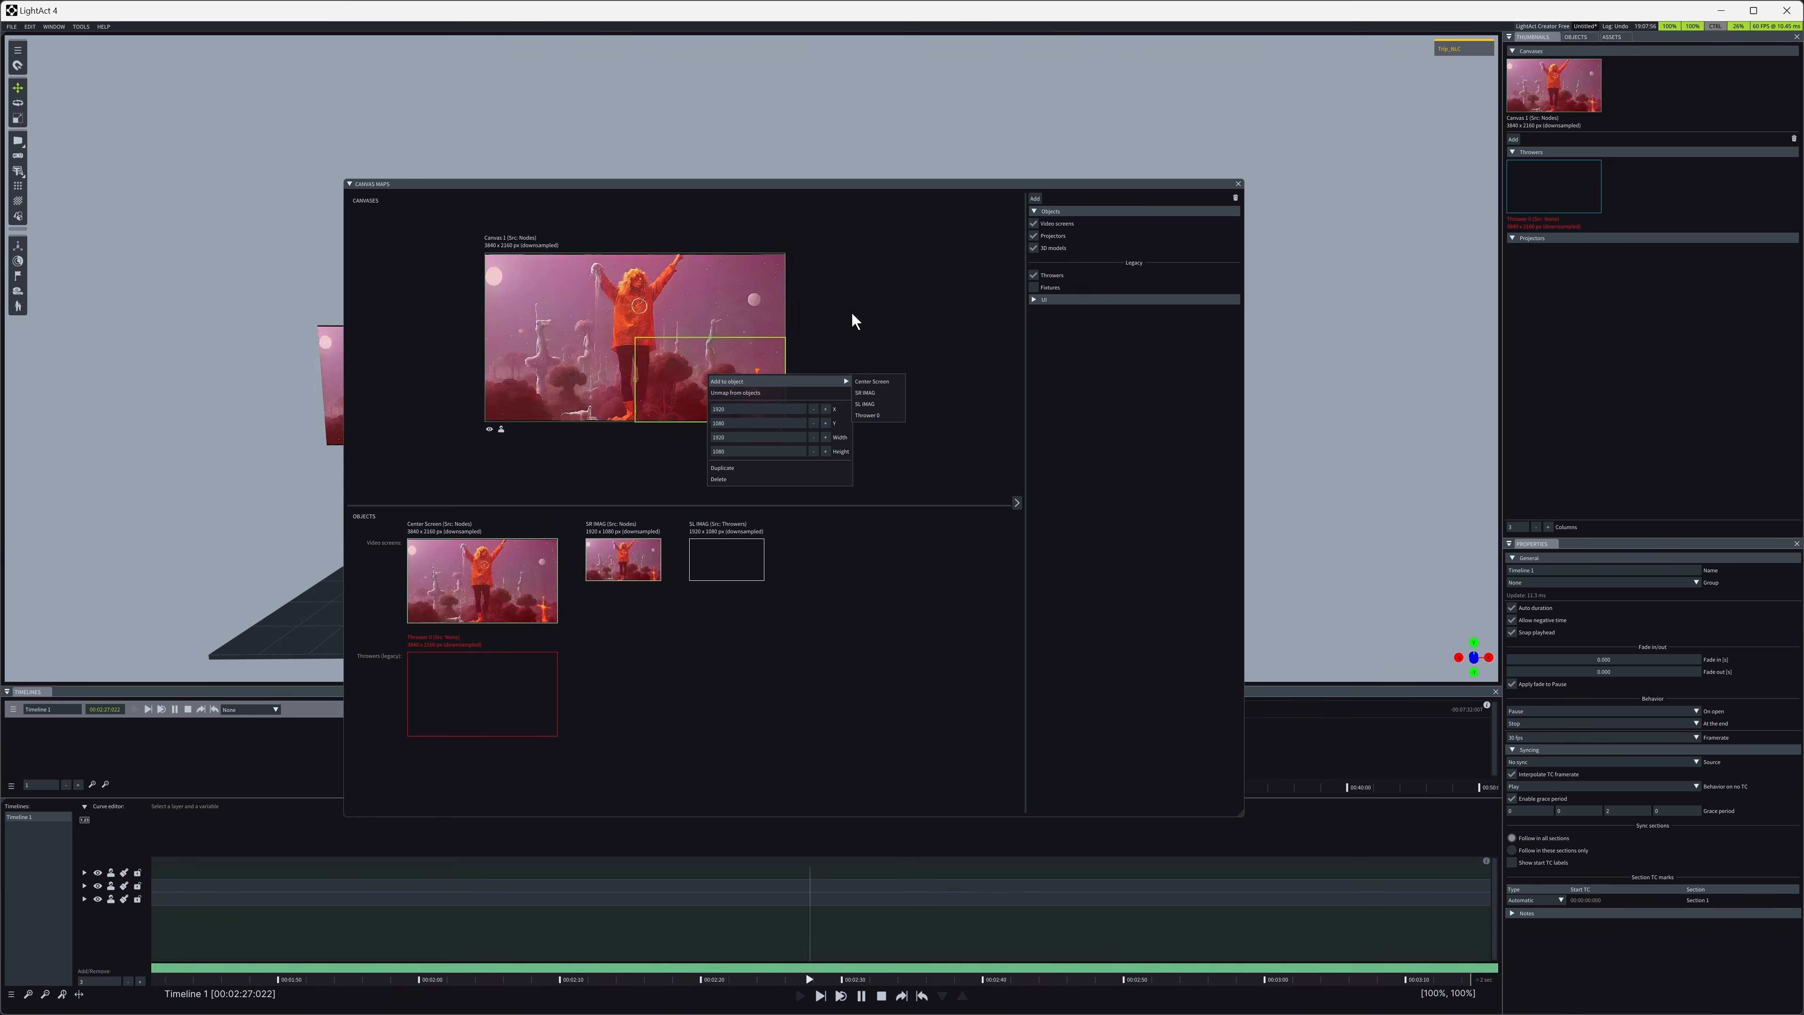
{"action": "left_click", "coordinate": [788, 405]}
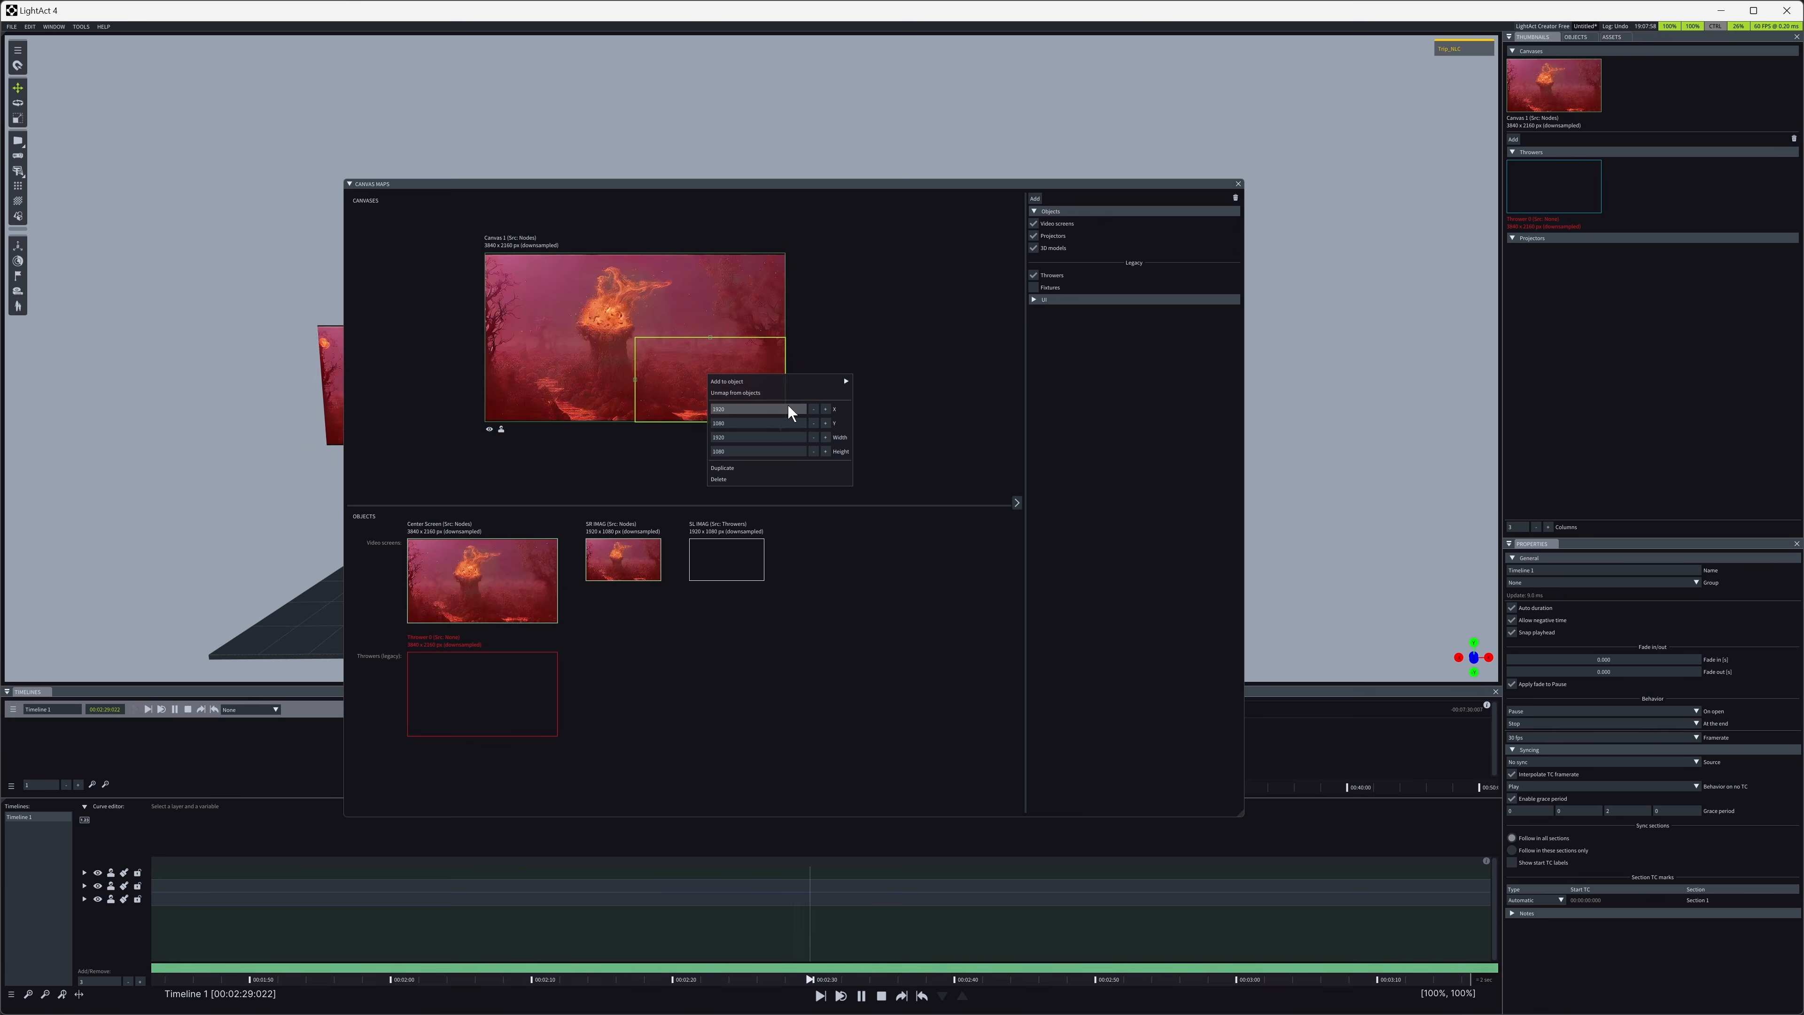
{"action": "left_click", "coordinate": [786, 407]}
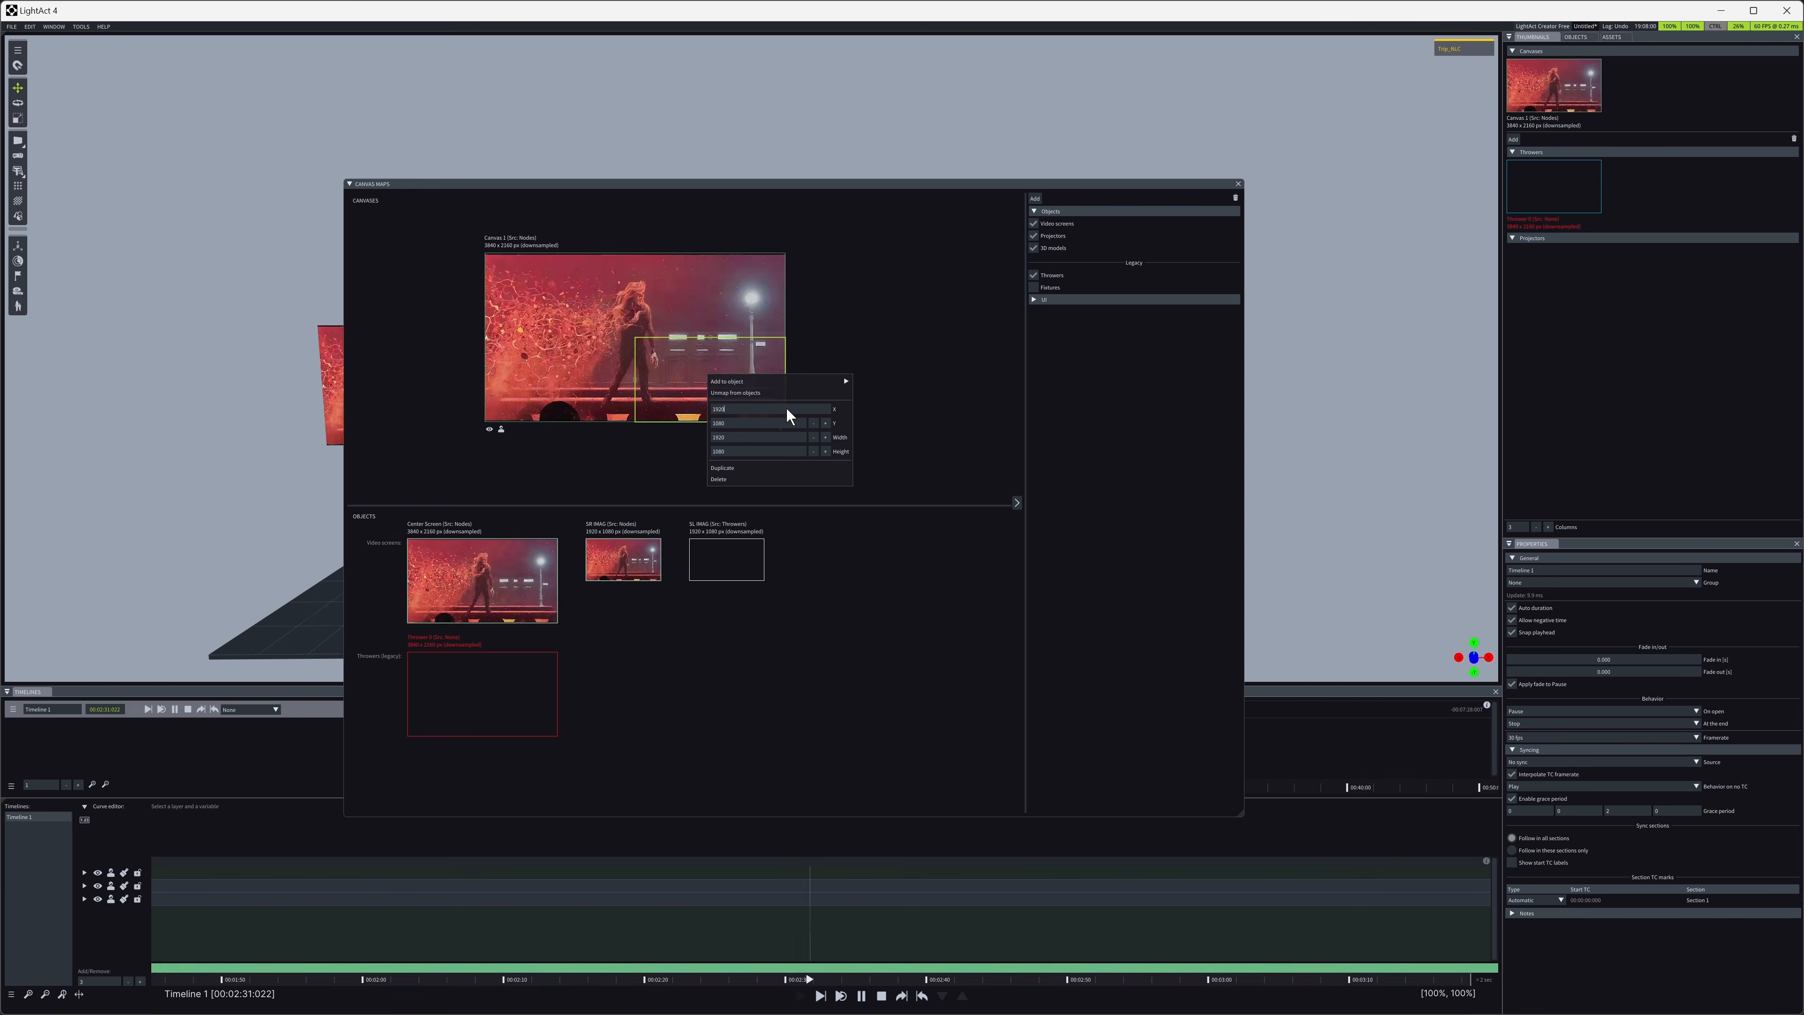
{"action": "type", "text": "/2"}
{"action": "key", "text": "Tab"}
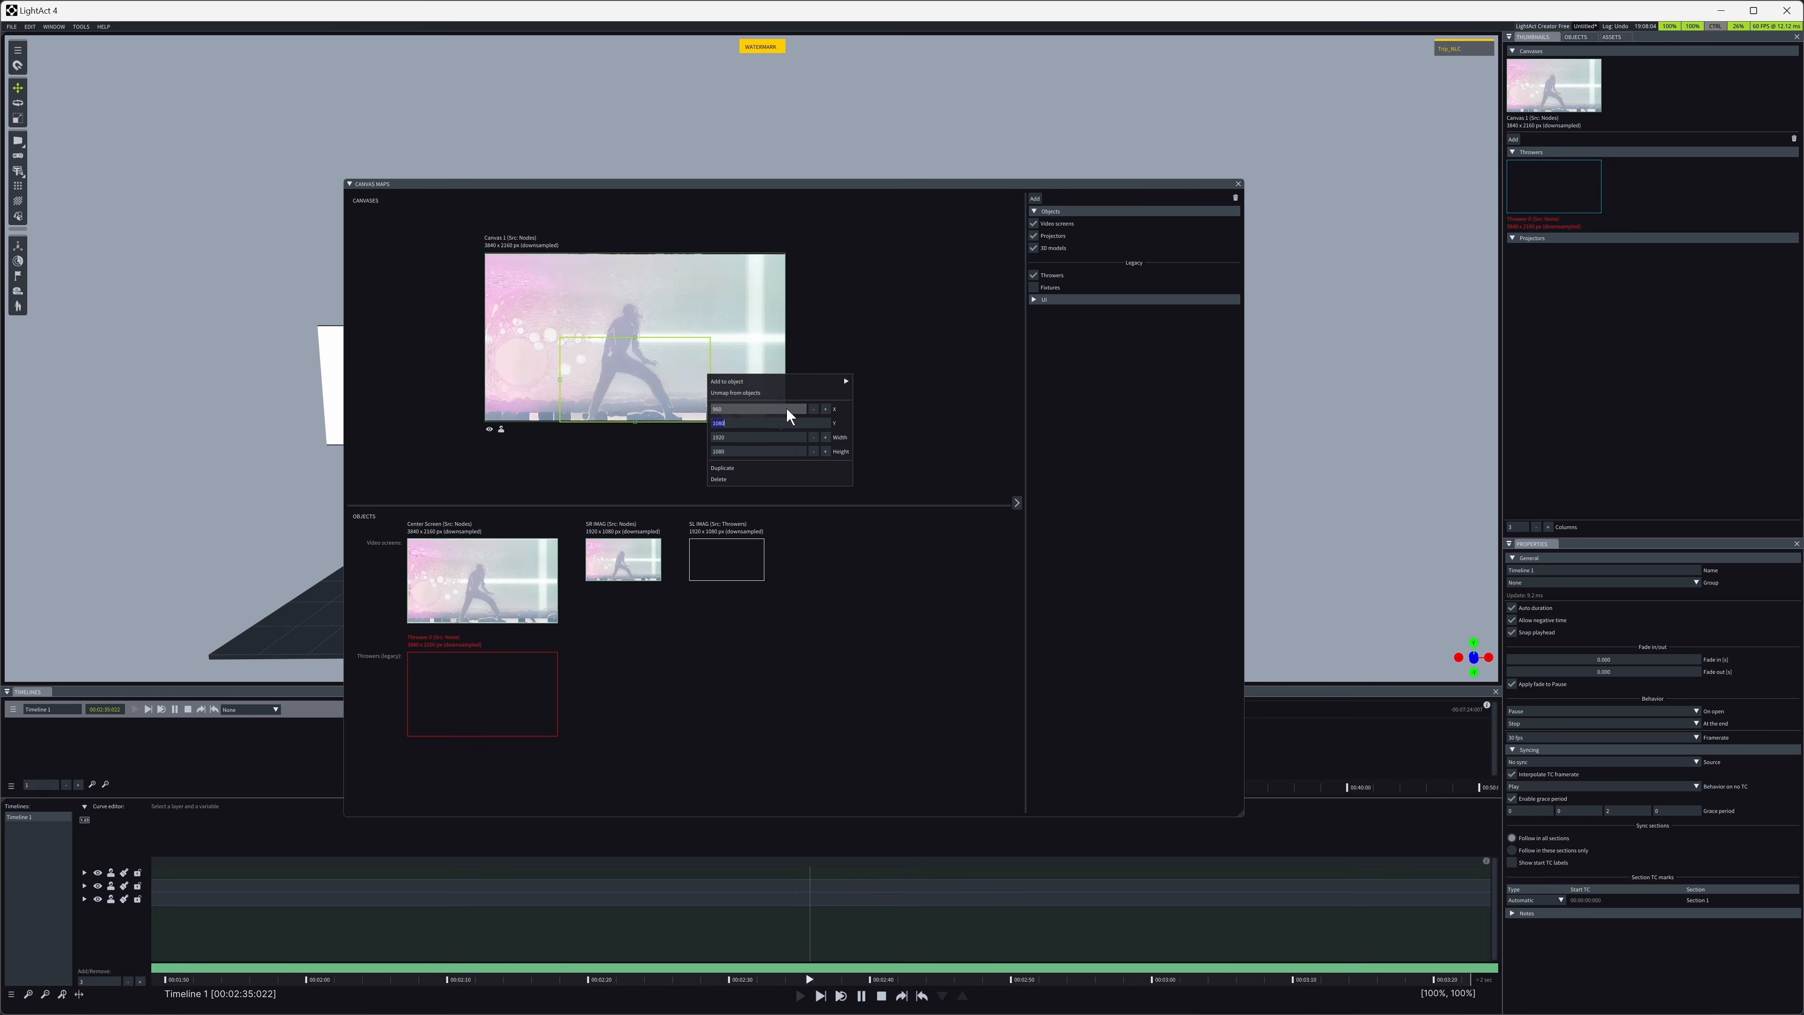
{"action": "key", "text": "Right"}
{"action": "type", "text": "/2"}
{"action": "key", "text": "Tab"}
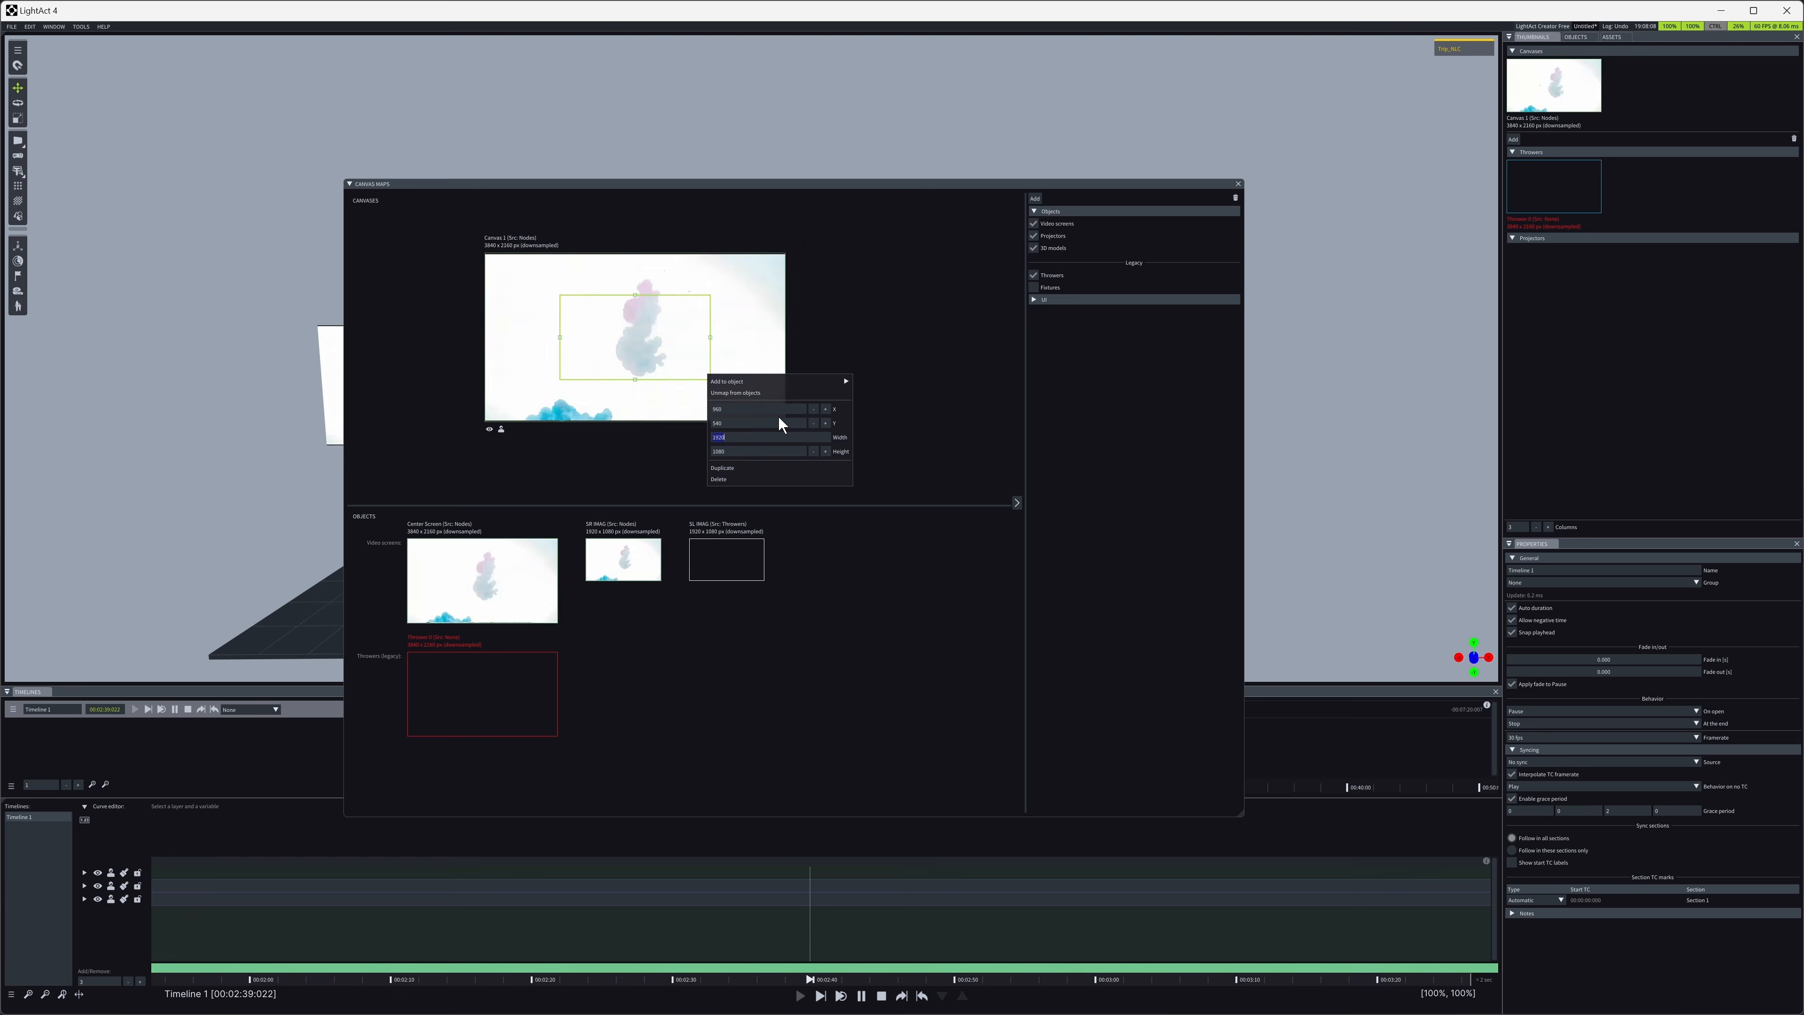
{"action": "left_click", "coordinate": [862, 329]}
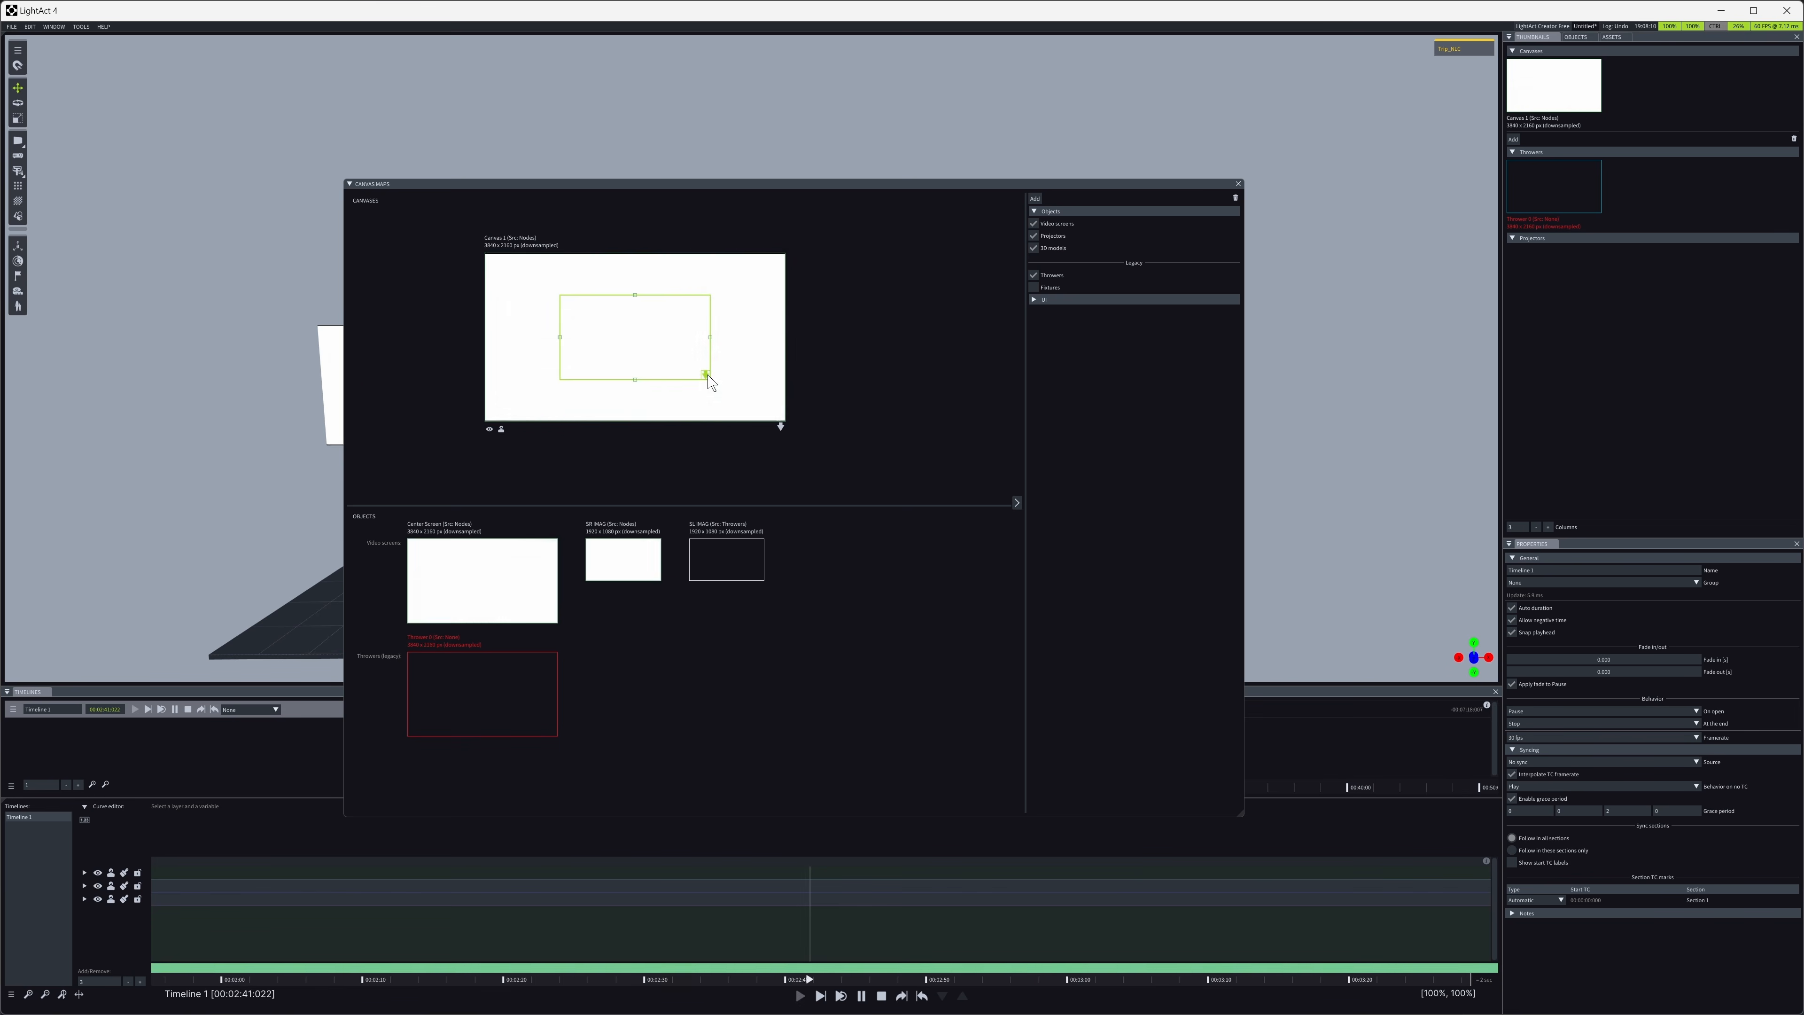
- Map the centred canvas area onto SL IMAG and close the canvas maps
{"action": "left_click_drag", "start_coordinate": [705, 378], "coordinate": [722, 550]}
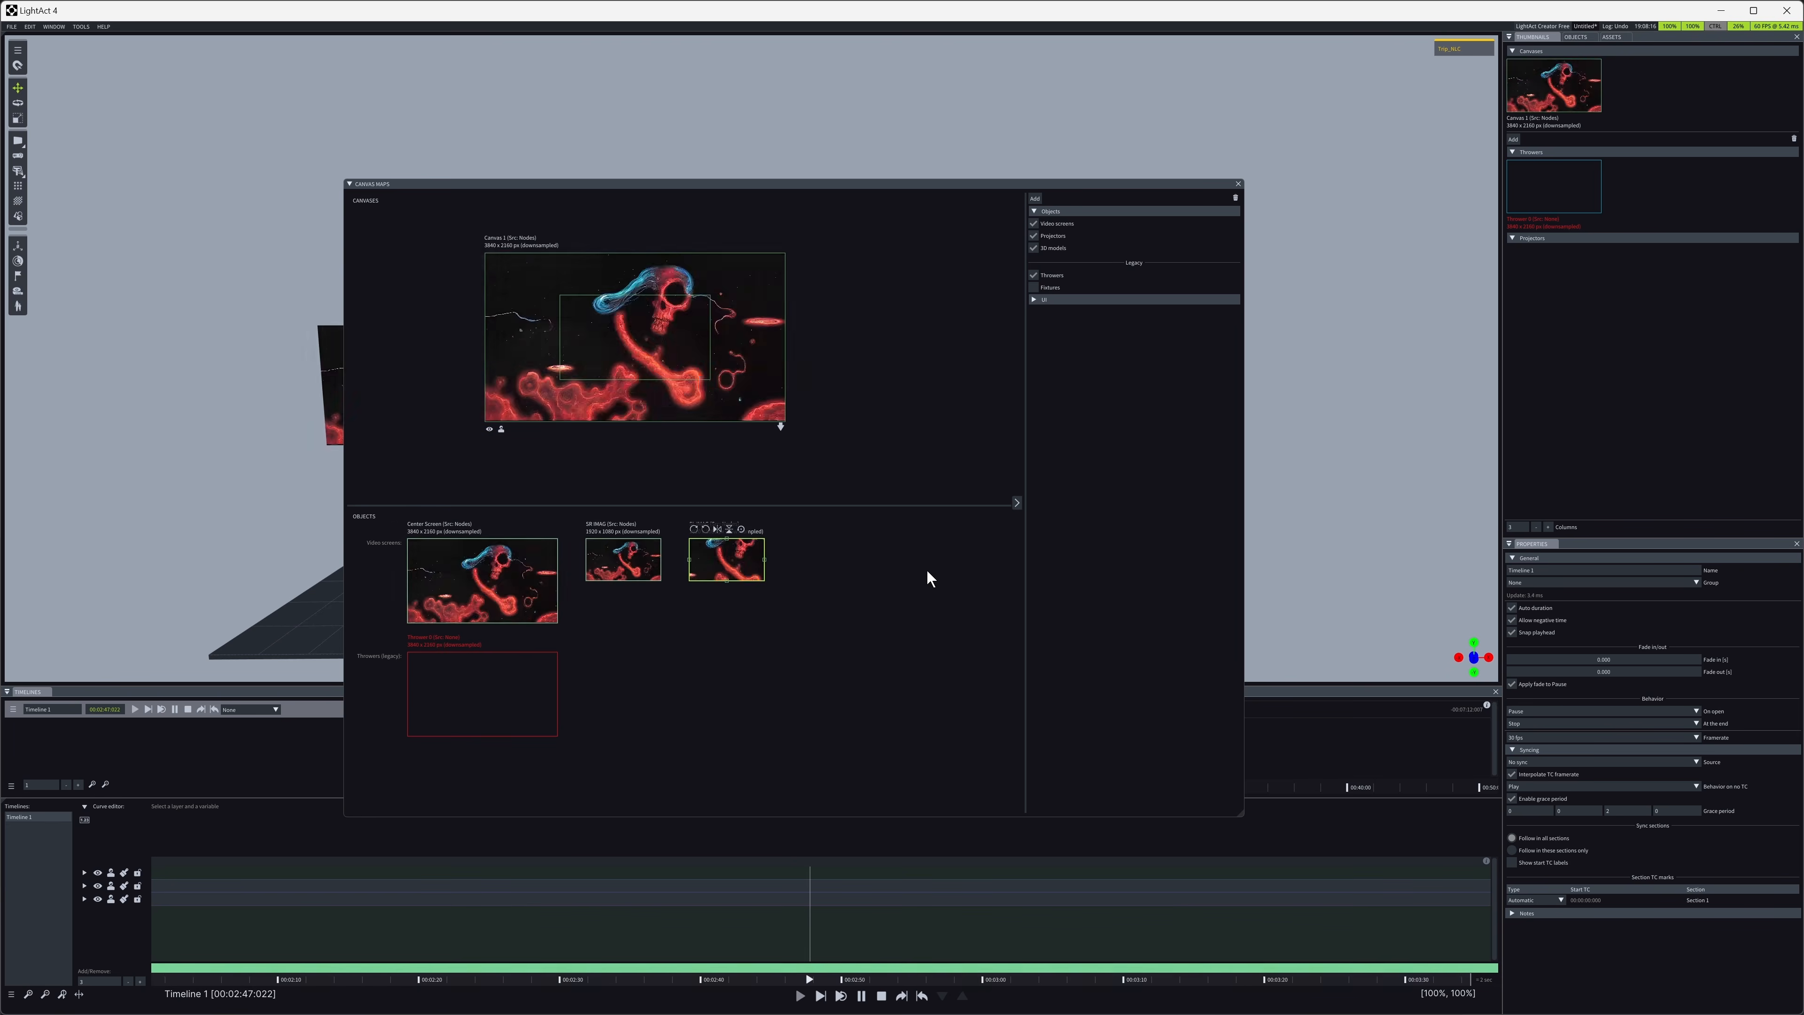
{"action": "left_click", "coordinate": [1238, 183]}
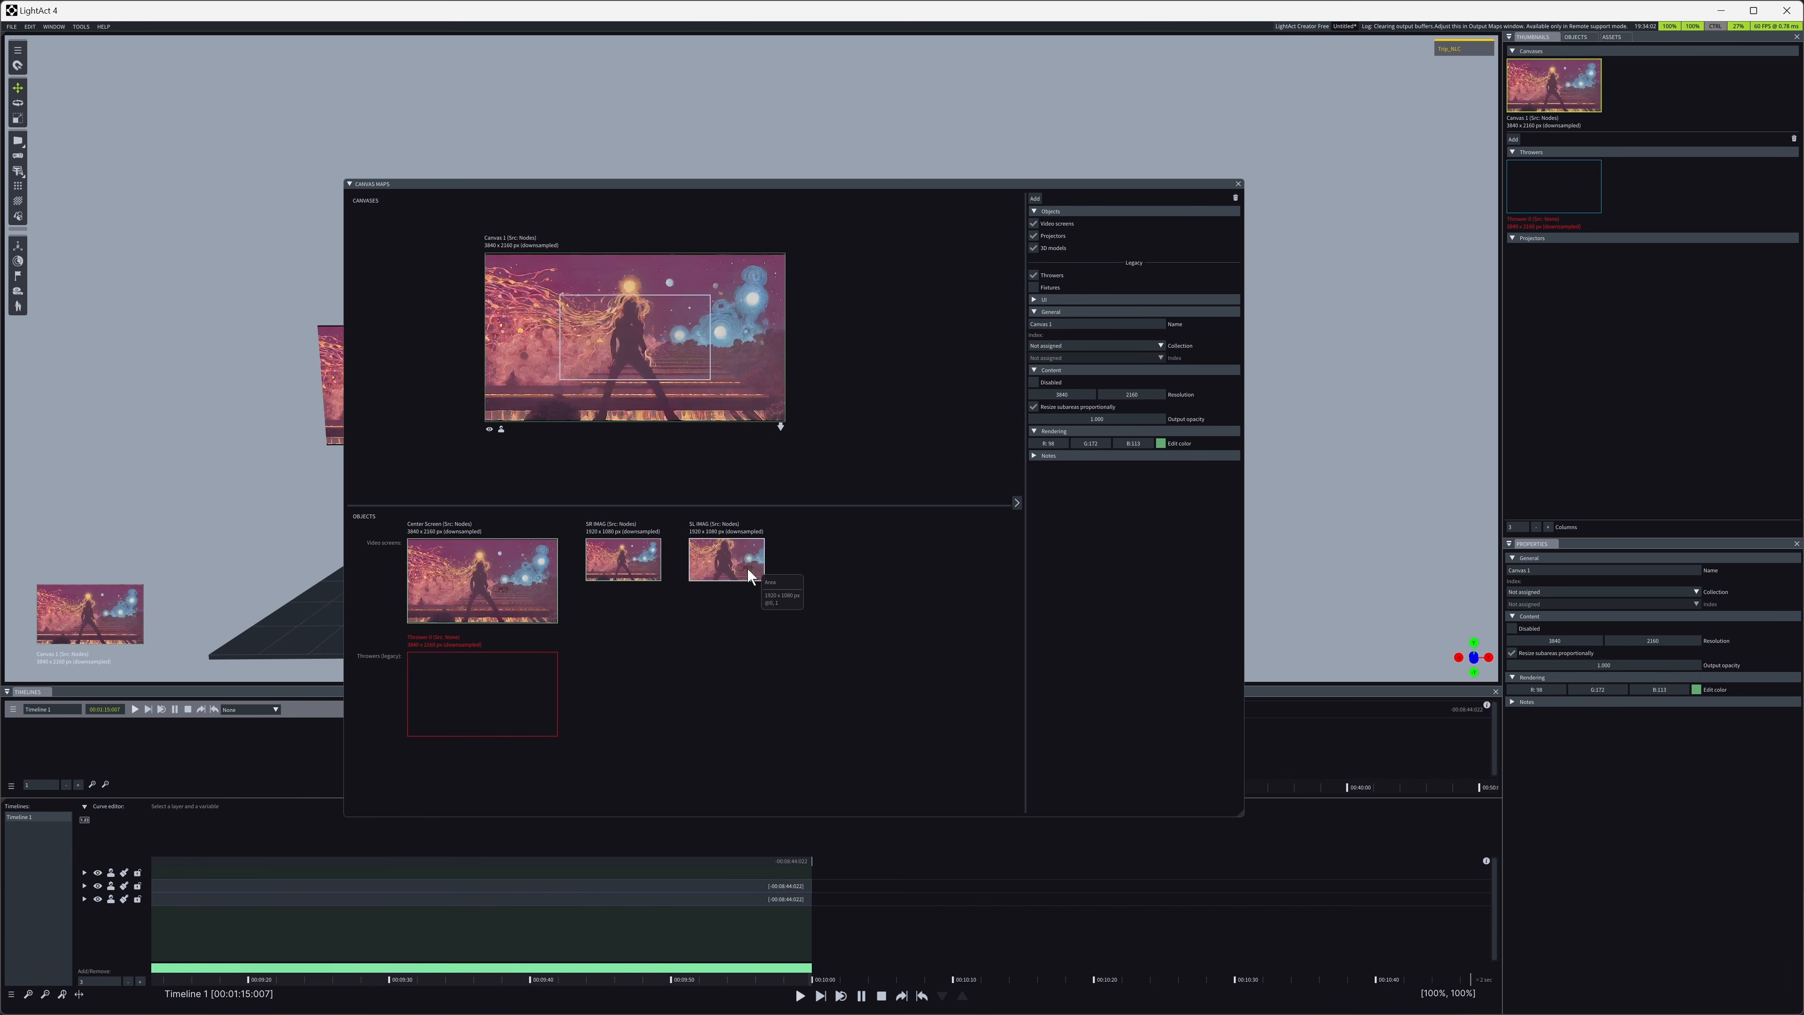
- Open the node layout of the canvas area mapped to SL IMAG and reposition its window
{"action": "right_click", "coordinate": [729, 556]}
{"action": "left_click", "coordinate": [766, 717]}
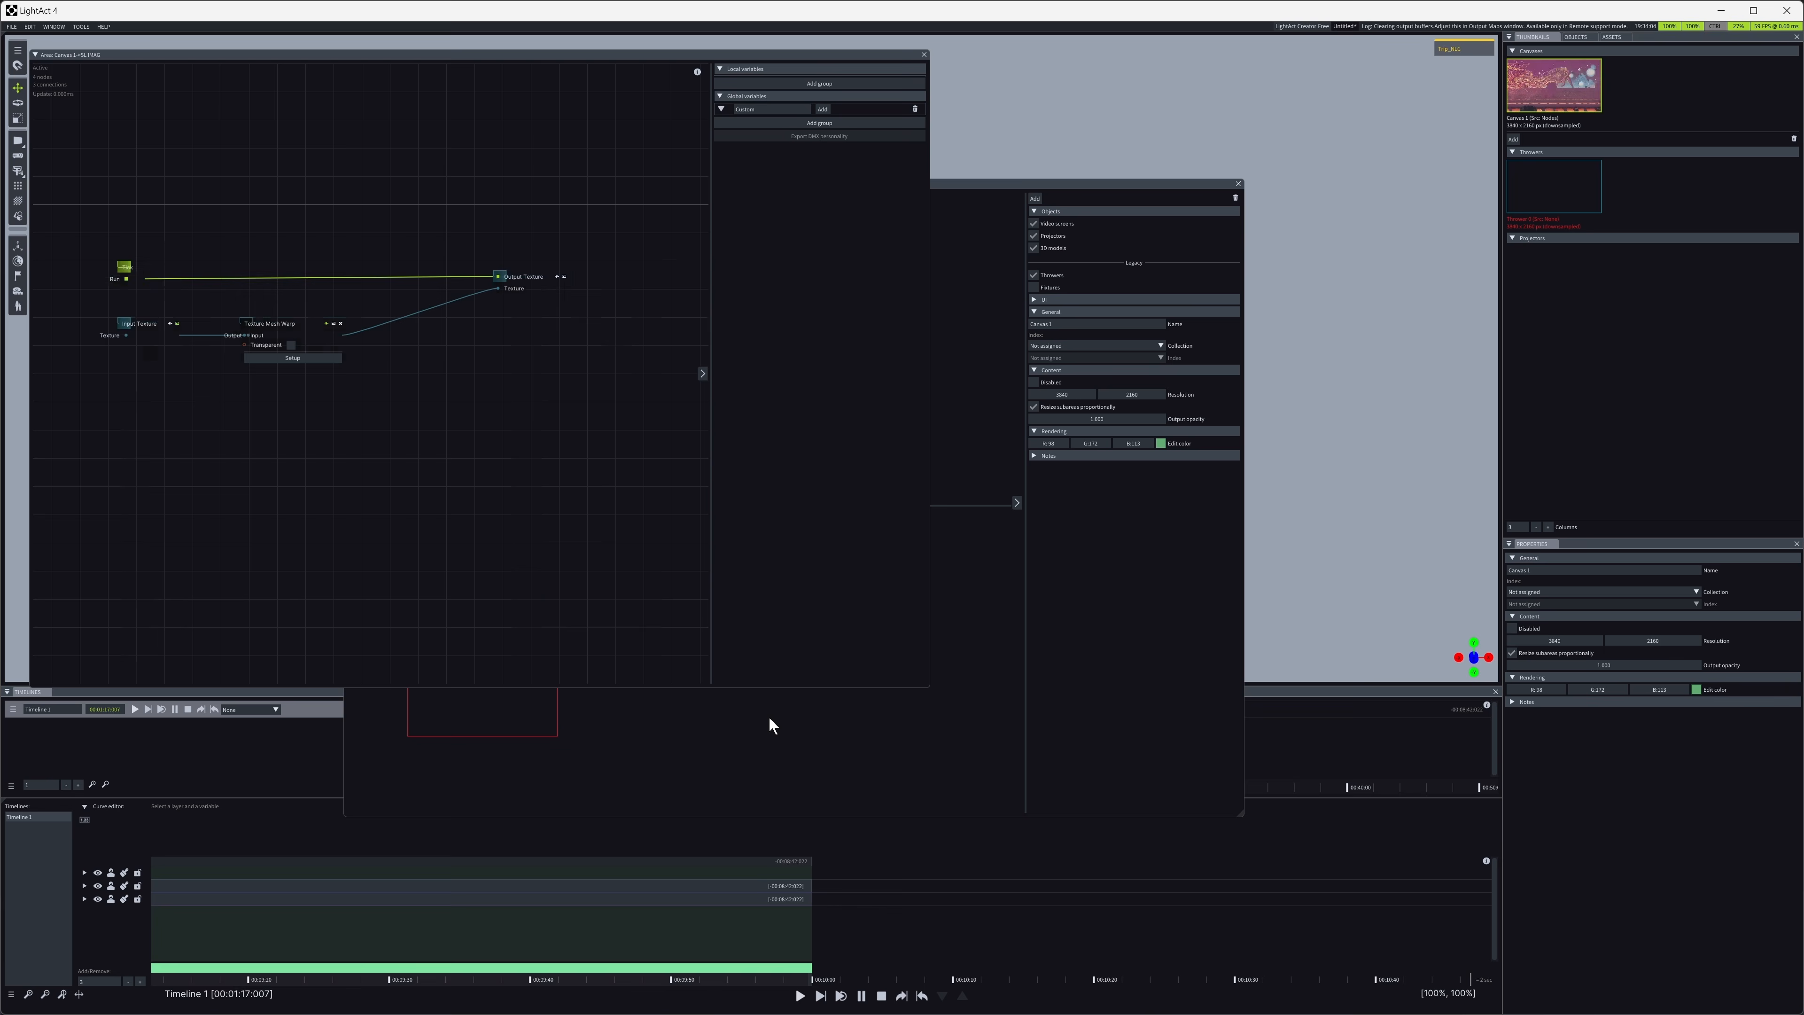
{"action": "left_click_drag", "start_coordinate": [435, 53], "coordinate": [735, 152]}
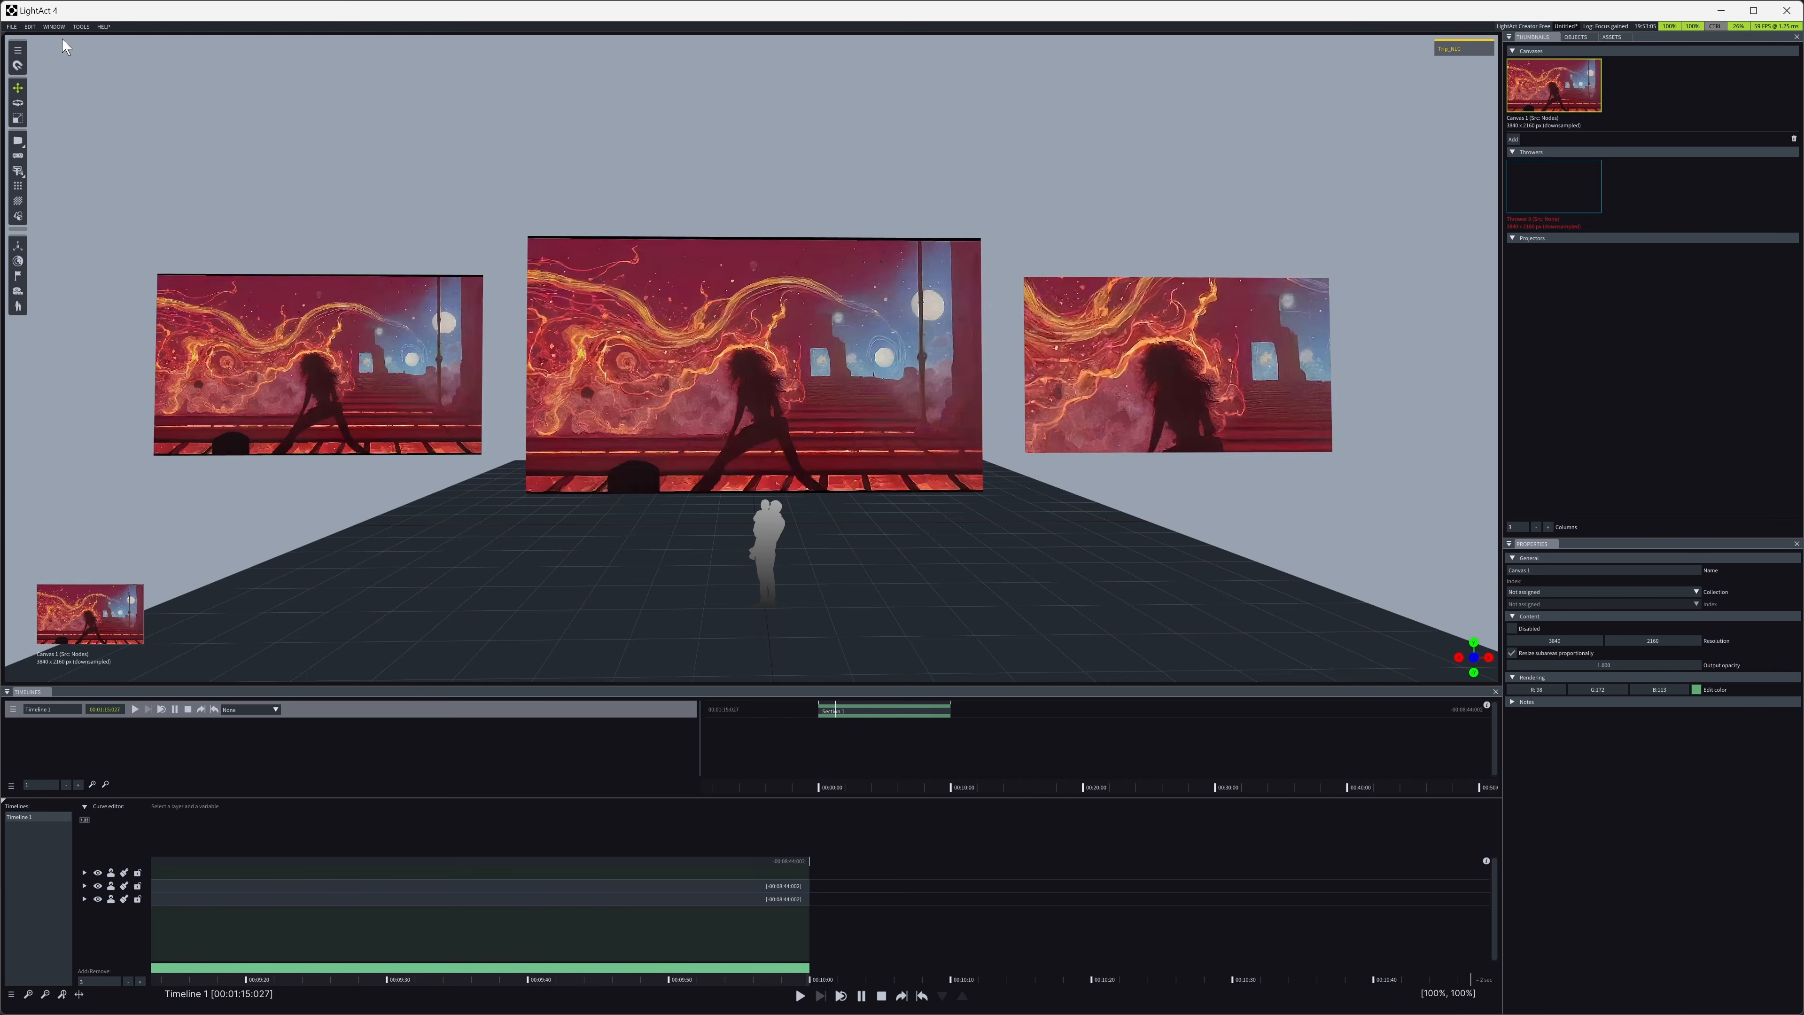
- Create a display output in the output maps and map Center Screen onto it
{"action": "left_click", "coordinate": [56, 26]}
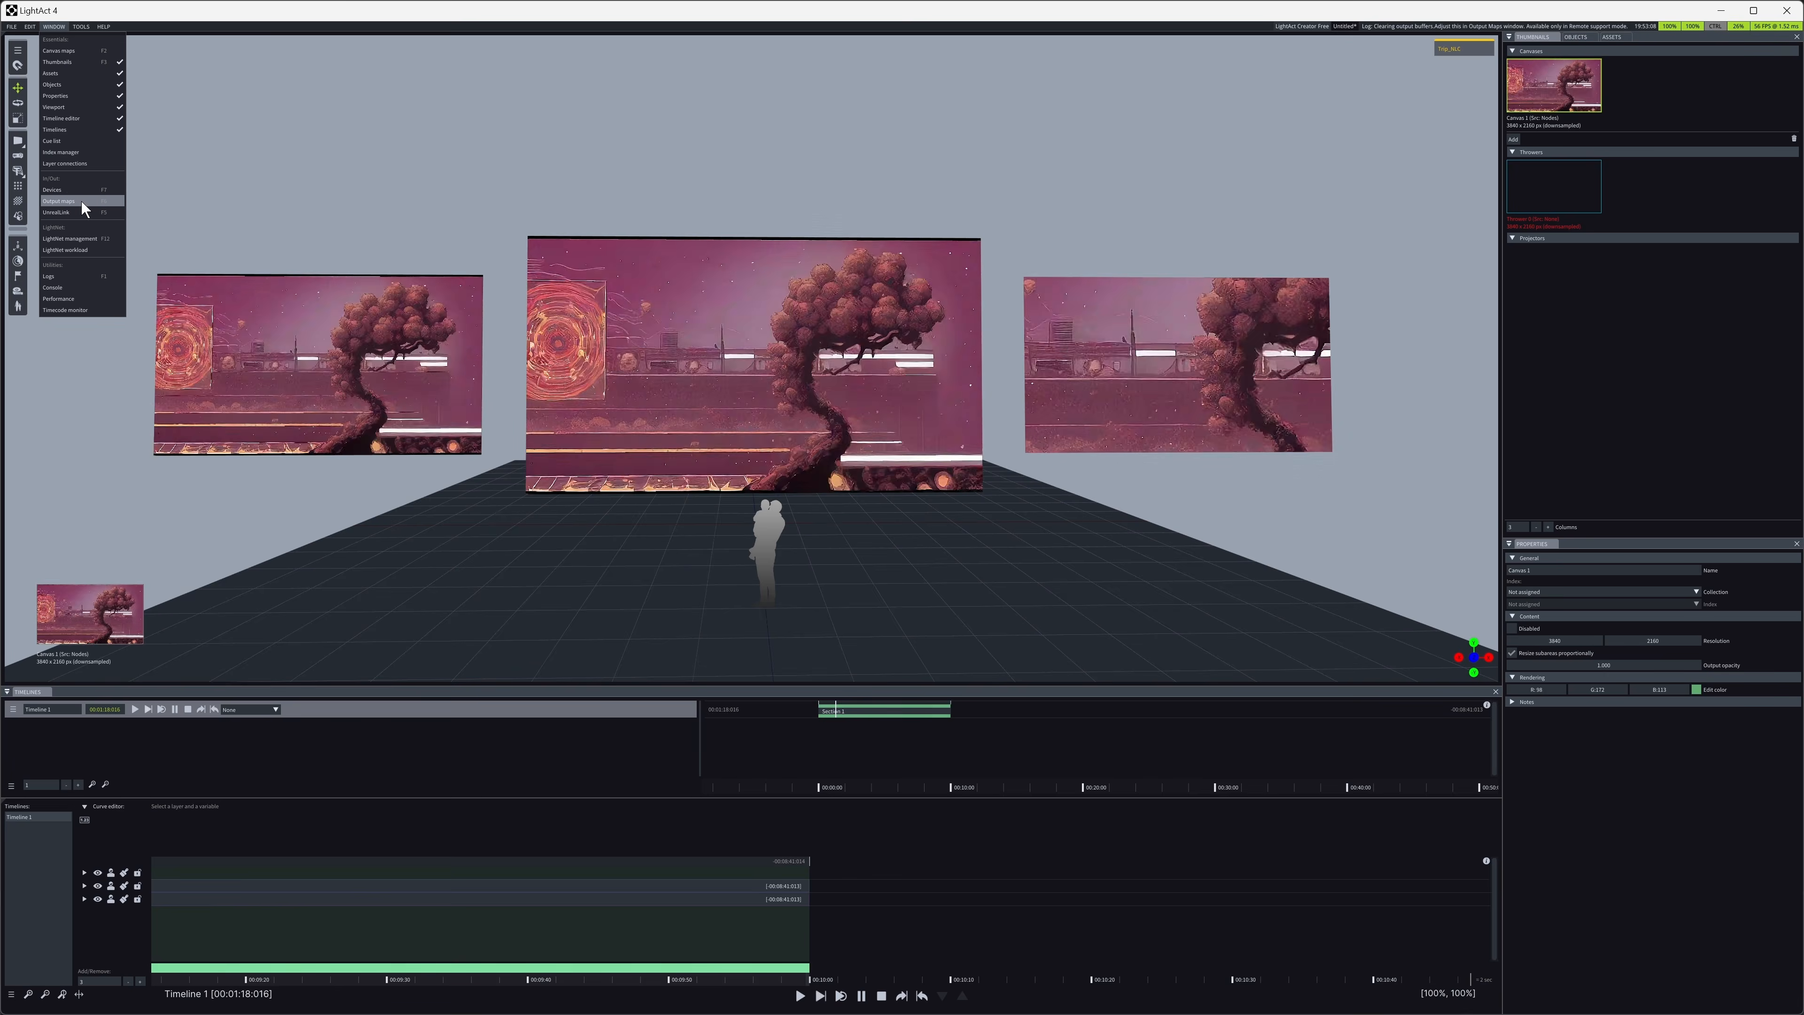
{"action": "left_click", "coordinate": [75, 201]}
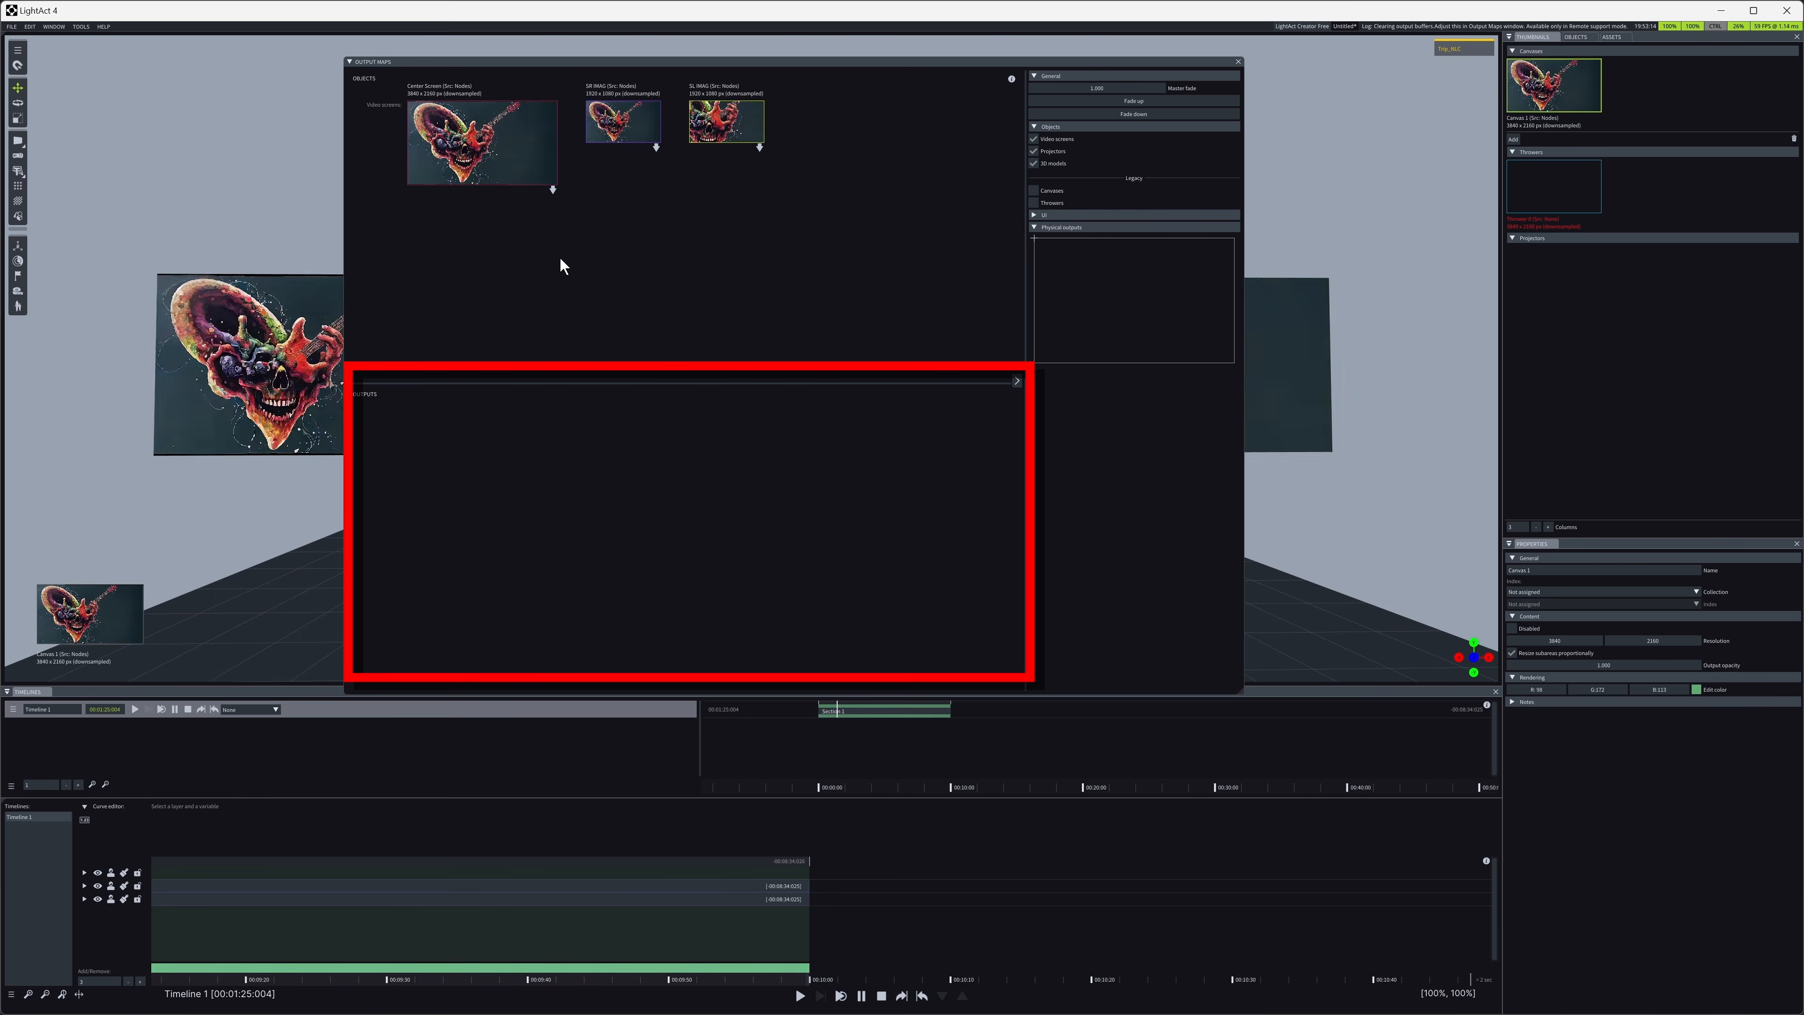
{"action": "right_click", "coordinate": [1078, 286]}
{"action": "left_click", "coordinate": [1091, 298]}
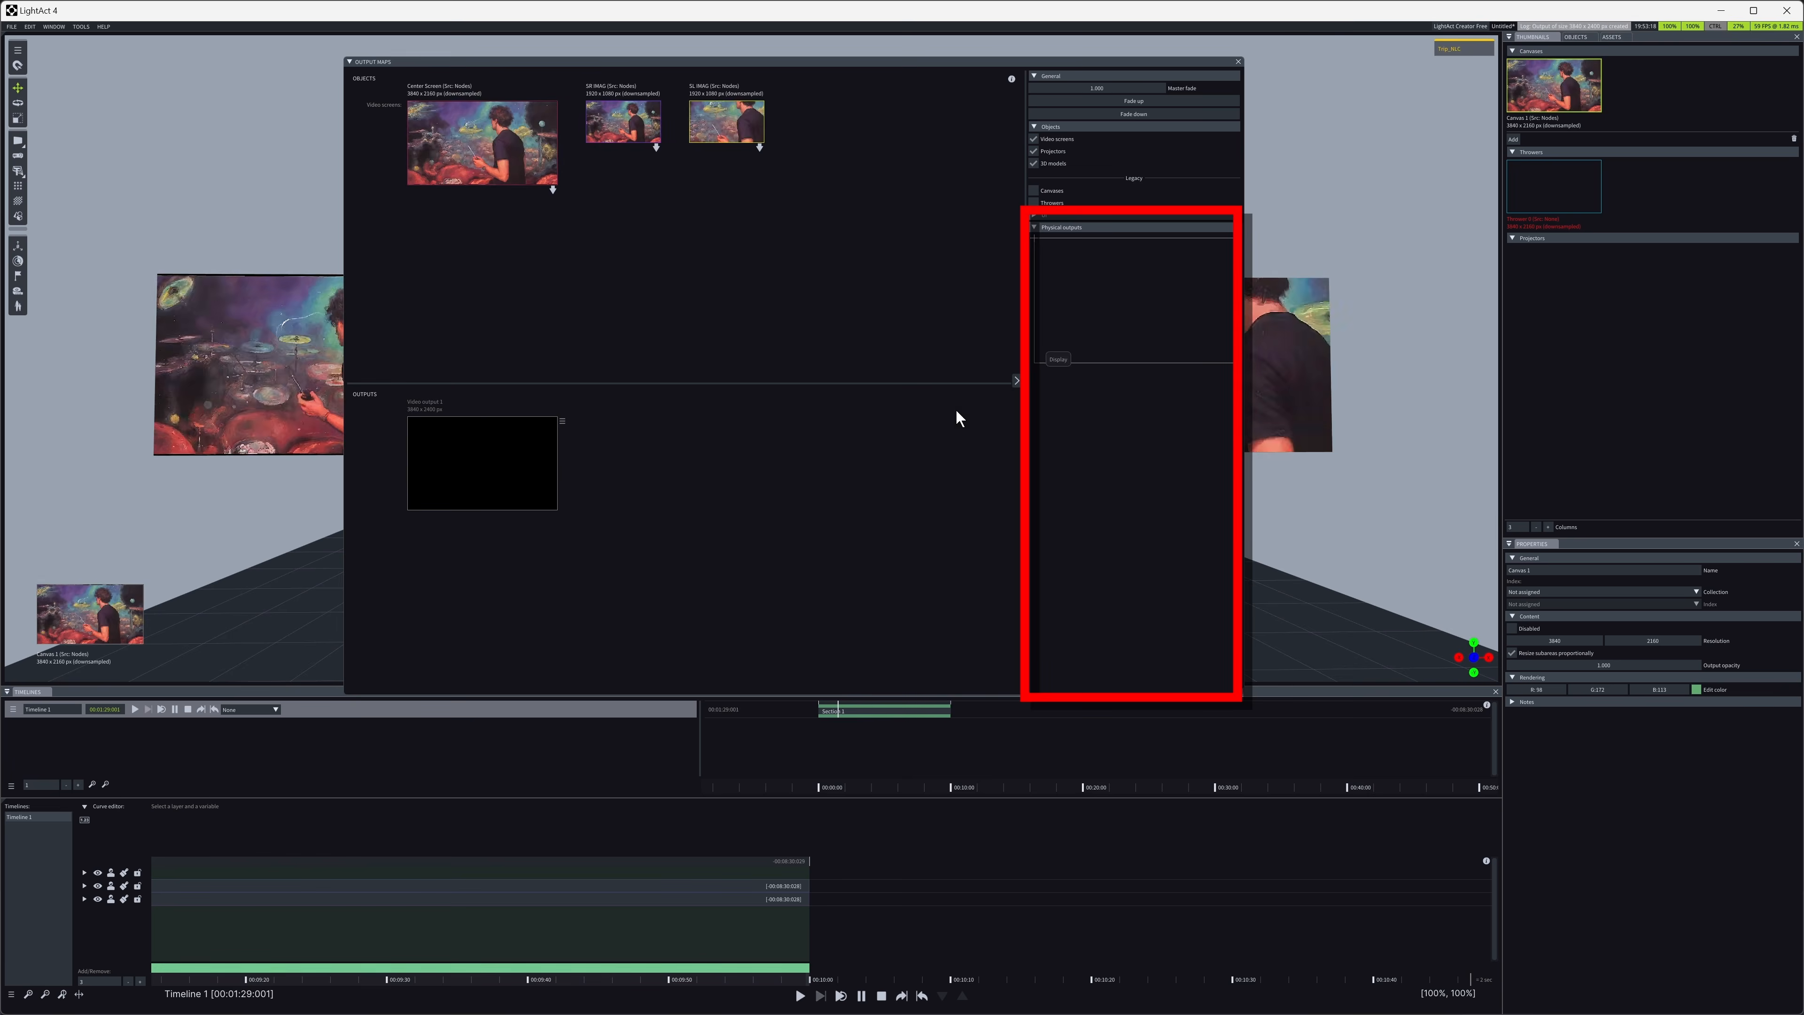
{"action": "left_click_drag", "start_coordinate": [552, 189], "coordinate": [481, 475]}
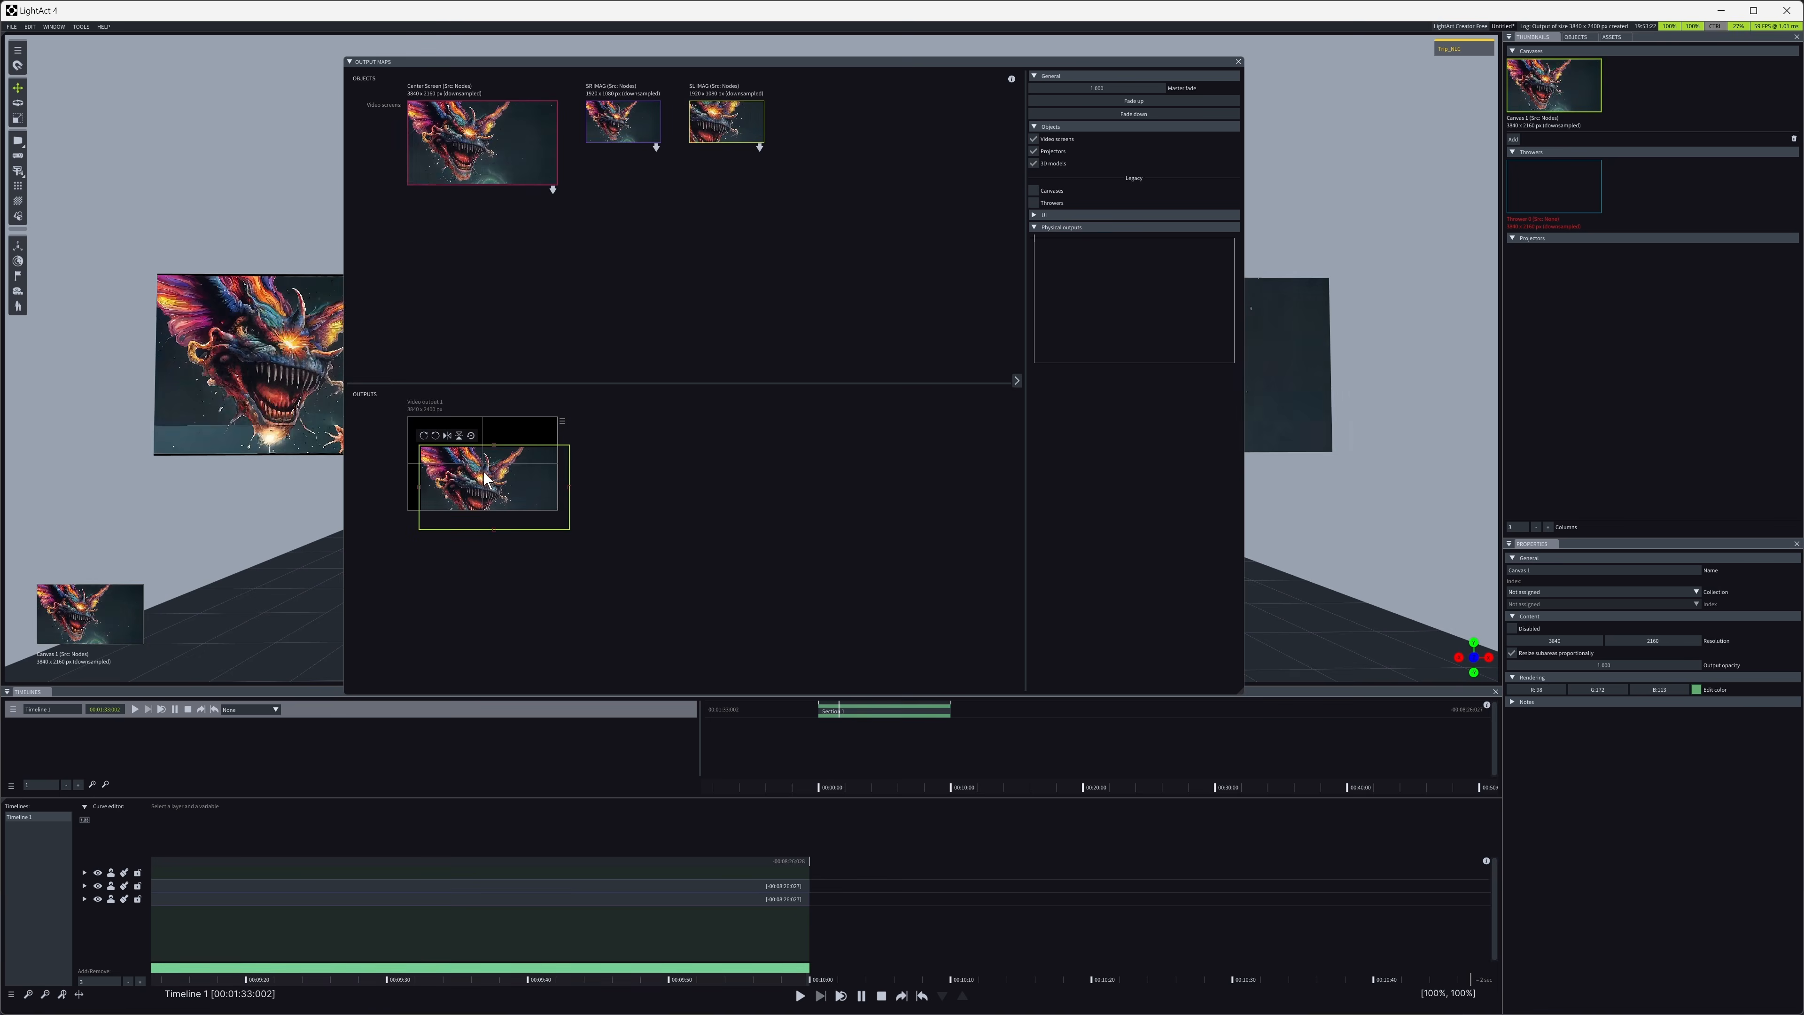